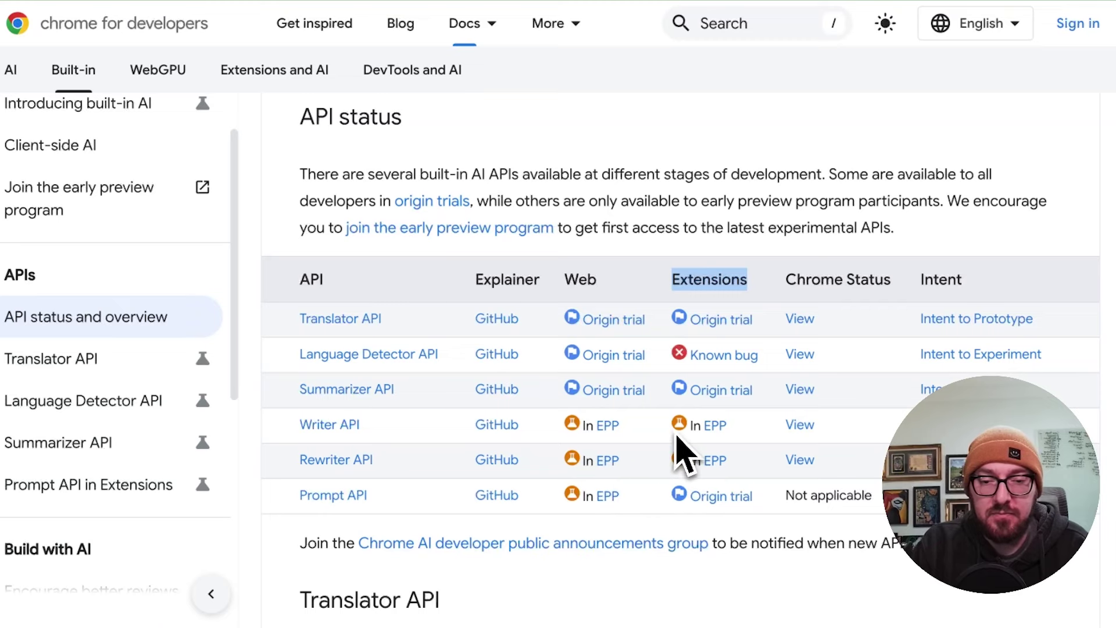
Review the API status table and the Translator API and Language Detector API sections of the built-in AI overview page.
{"action": "scroll", "coordinate": [449, 437], "scroll_direction": "down", "scroll_amount": 1}
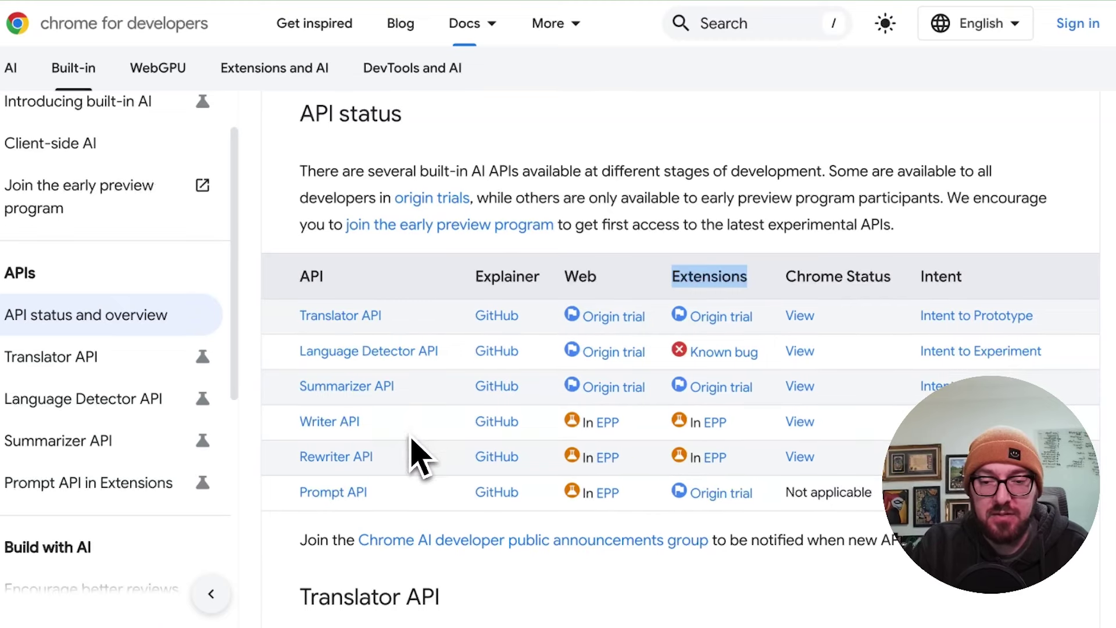
{"action": "scroll", "coordinate": [488, 459], "scroll_direction": "down", "scroll_amount": 1}
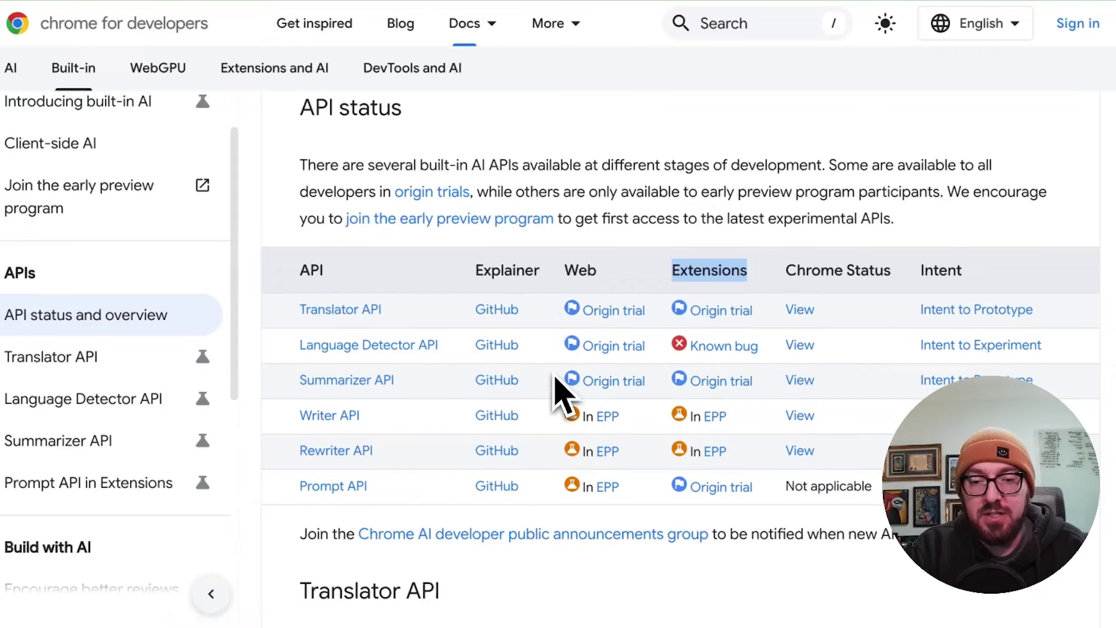
{"action": "scroll", "coordinate": [559, 407], "scroll_direction": "down", "scroll_amount": 6}
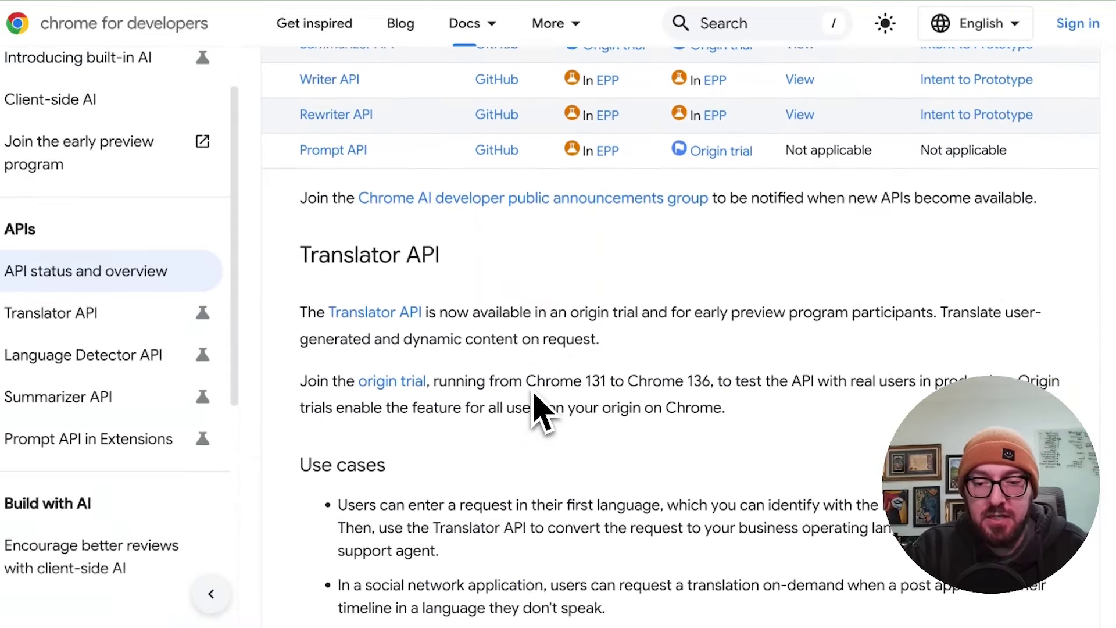
{"action": "scroll", "coordinate": [544, 413], "scroll_direction": "down", "scroll_amount": 4}
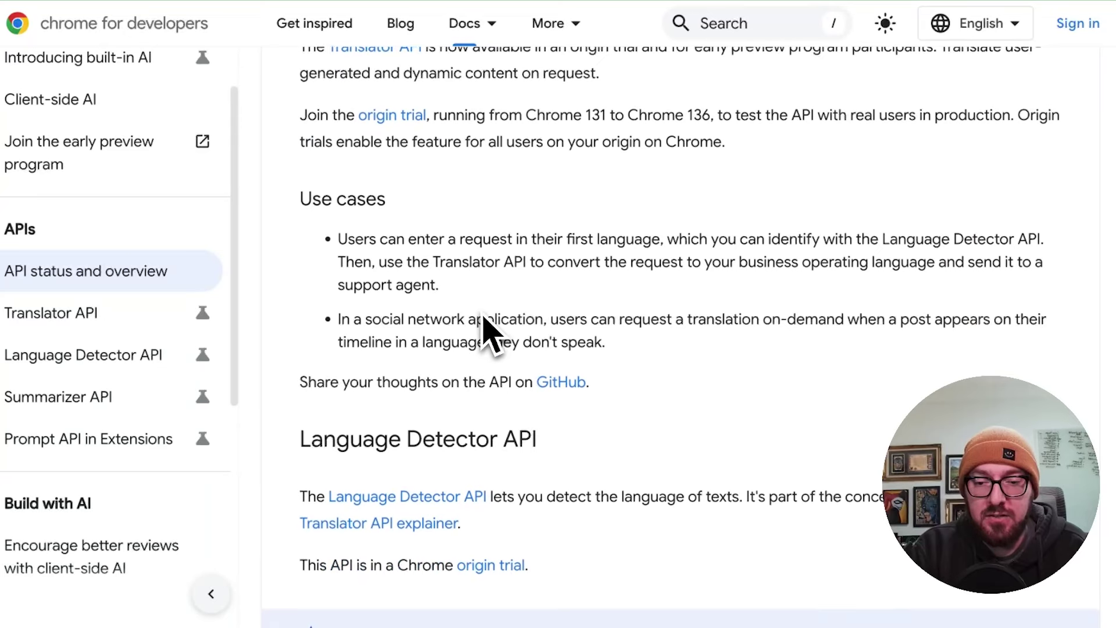
{"action": "scroll", "coordinate": [494, 343], "scroll_direction": "down", "scroll_amount": 1}
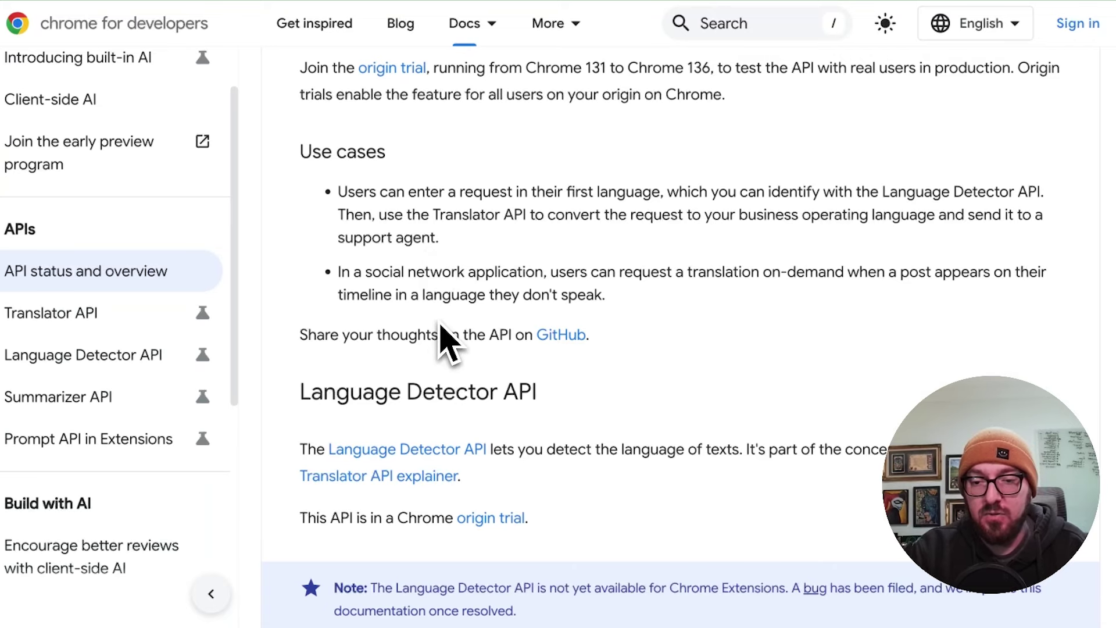
{"action": "scroll", "coordinate": [448, 343], "scroll_direction": "down", "scroll_amount": 1}
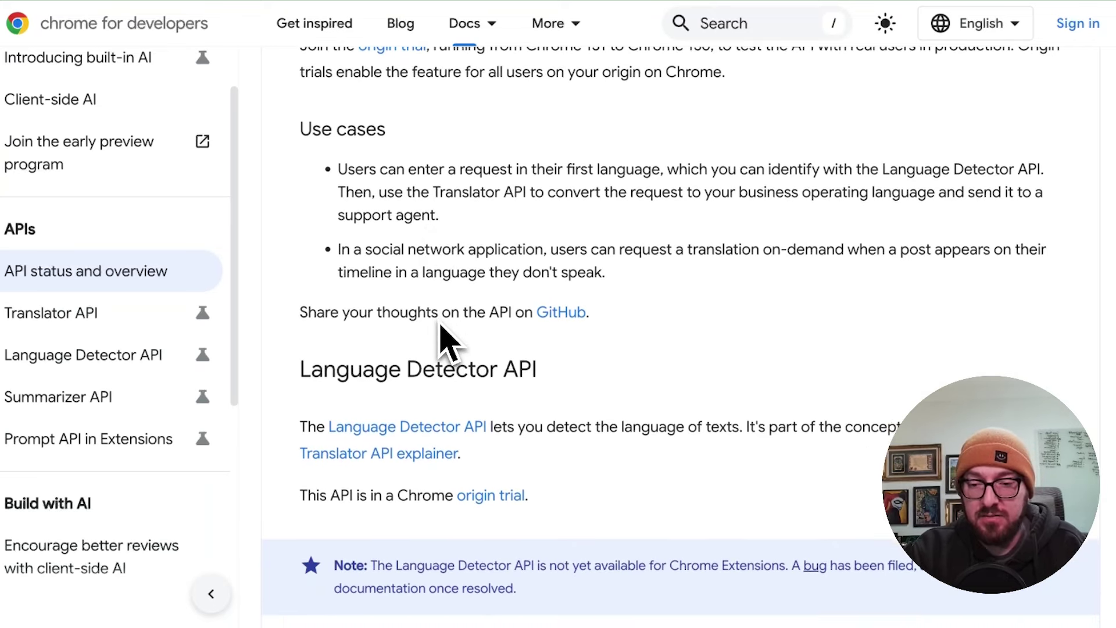
{"action": "scroll", "coordinate": [448, 343], "scroll_direction": "down", "scroll_amount": 2}
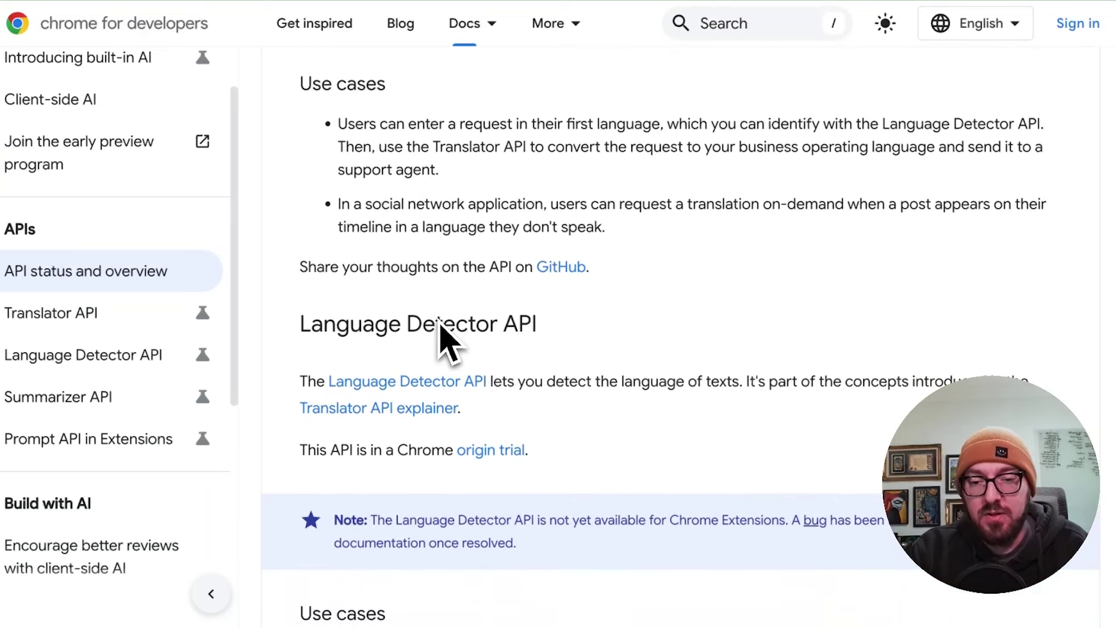
{"action": "scroll", "coordinate": [488, 240], "scroll_direction": "down", "scroll_amount": 1}
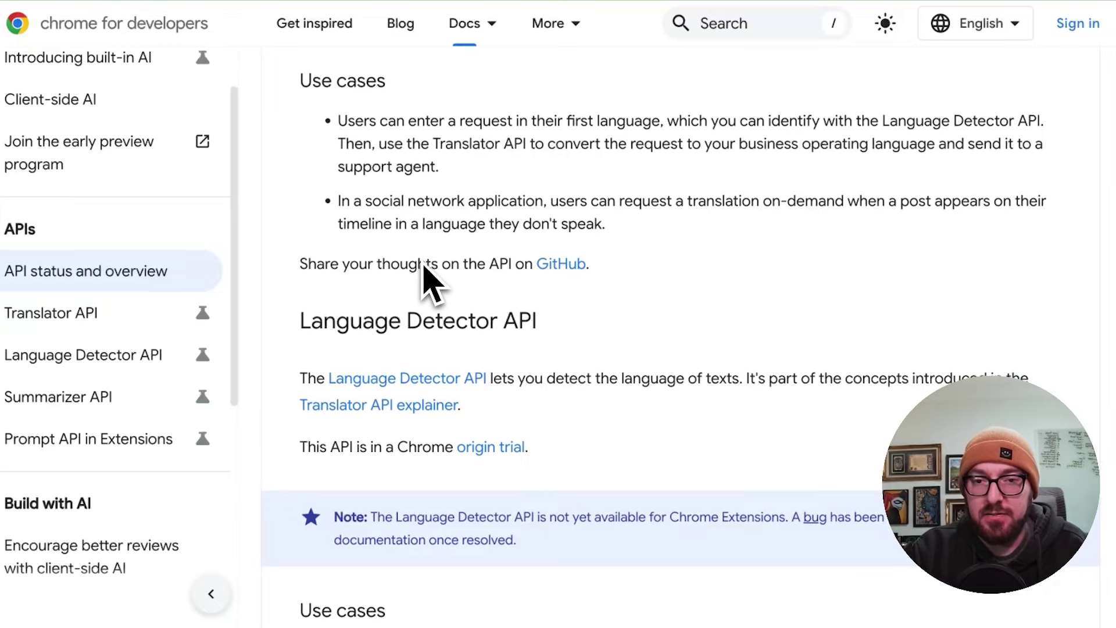
{"action": "scroll", "coordinate": [427, 275], "scroll_direction": "up", "scroll_amount": 5}
{"action": "scroll", "coordinate": [430, 288], "scroll_direction": "up", "scroll_amount": 2}
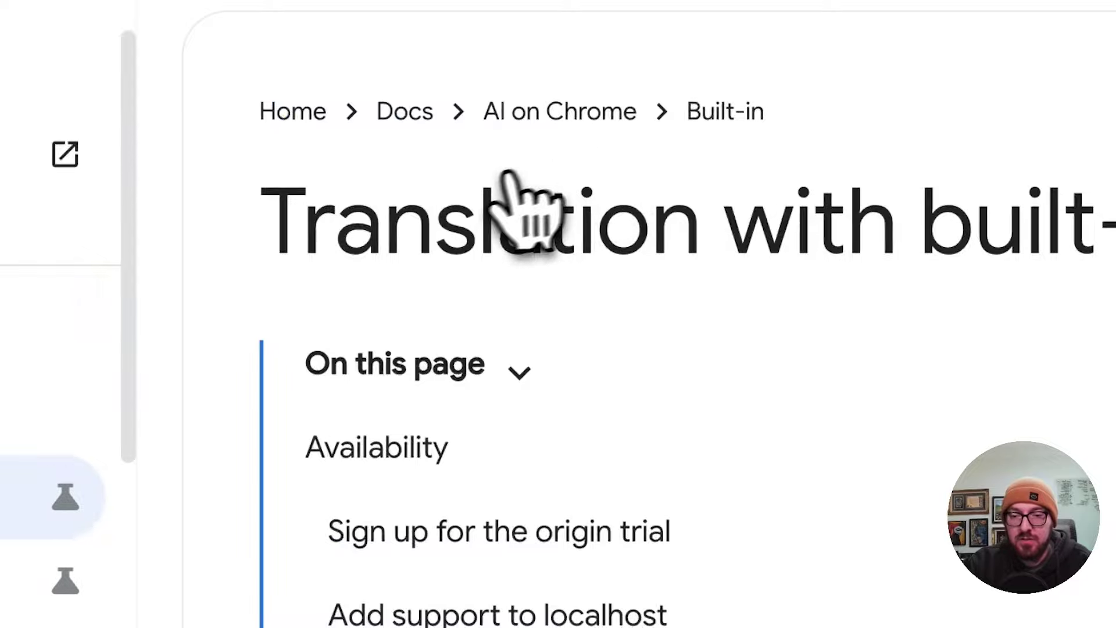
Read the Translator API page's Availability and origin trial sign-up sections, highlighting the supported Chrome version range.
{"action": "scroll", "coordinate": [499, 220], "scroll_direction": "down", "scroll_amount": 10}
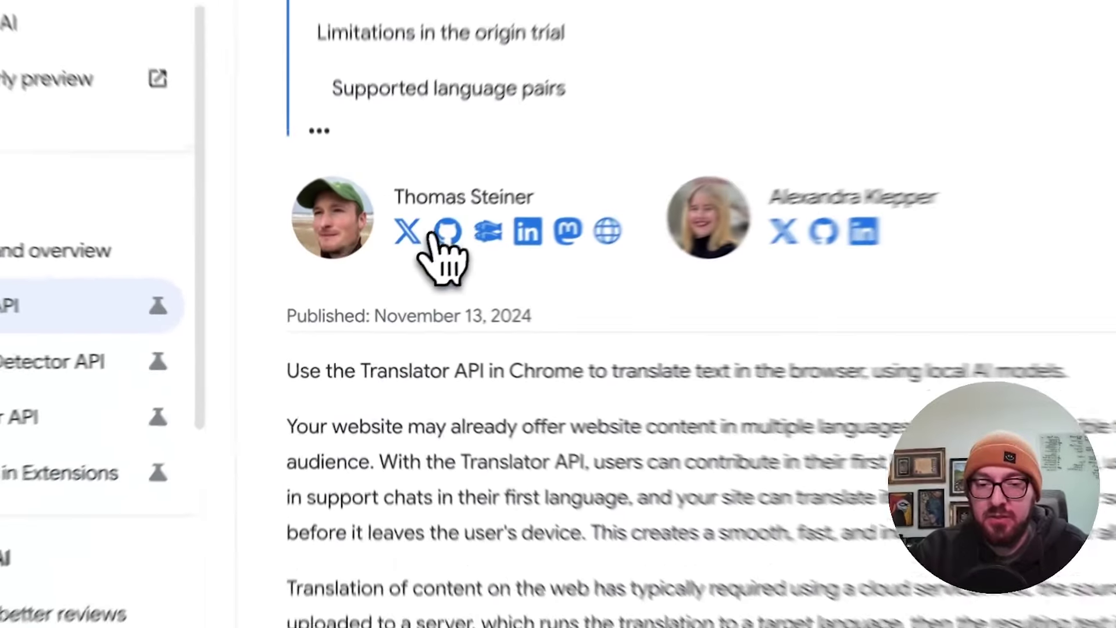
{"action": "scroll", "coordinate": [441, 256], "scroll_direction": "down", "scroll_amount": 6}
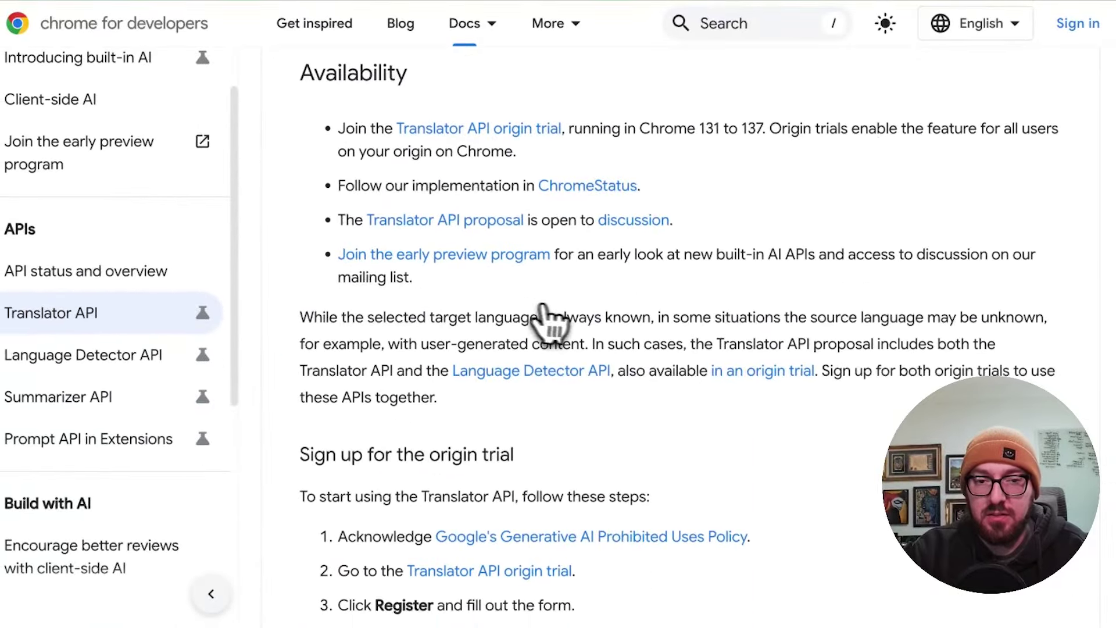
{"action": "left_click_drag", "start_coordinate": [765, 127], "coordinate": [649, 132]}
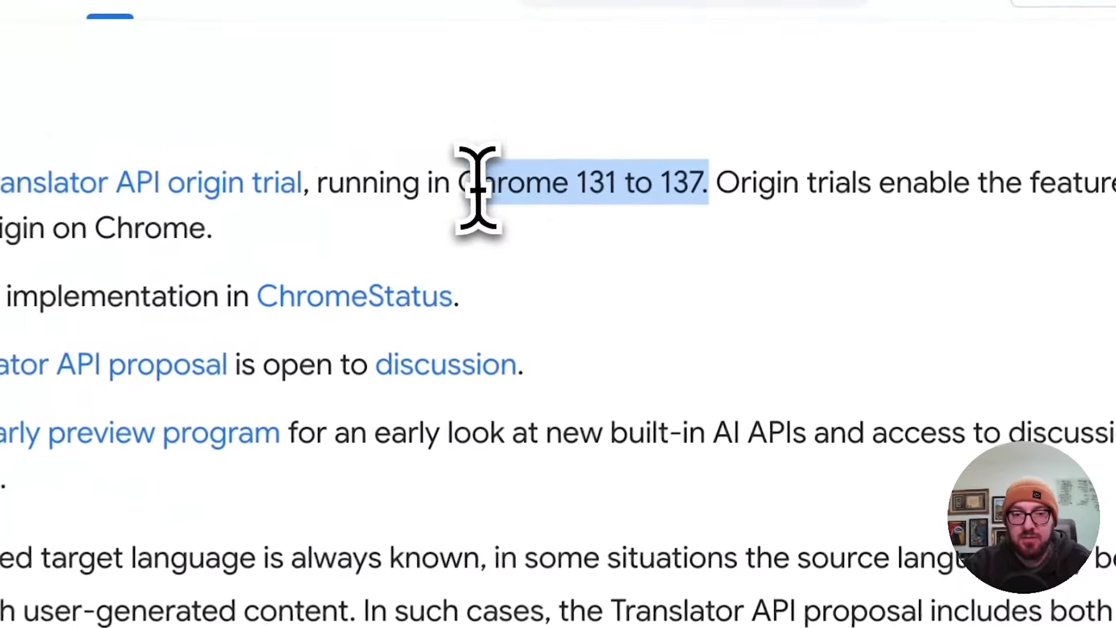
{"action": "left_click_drag", "start_coordinate": [477, 187], "coordinate": [443, 187]}
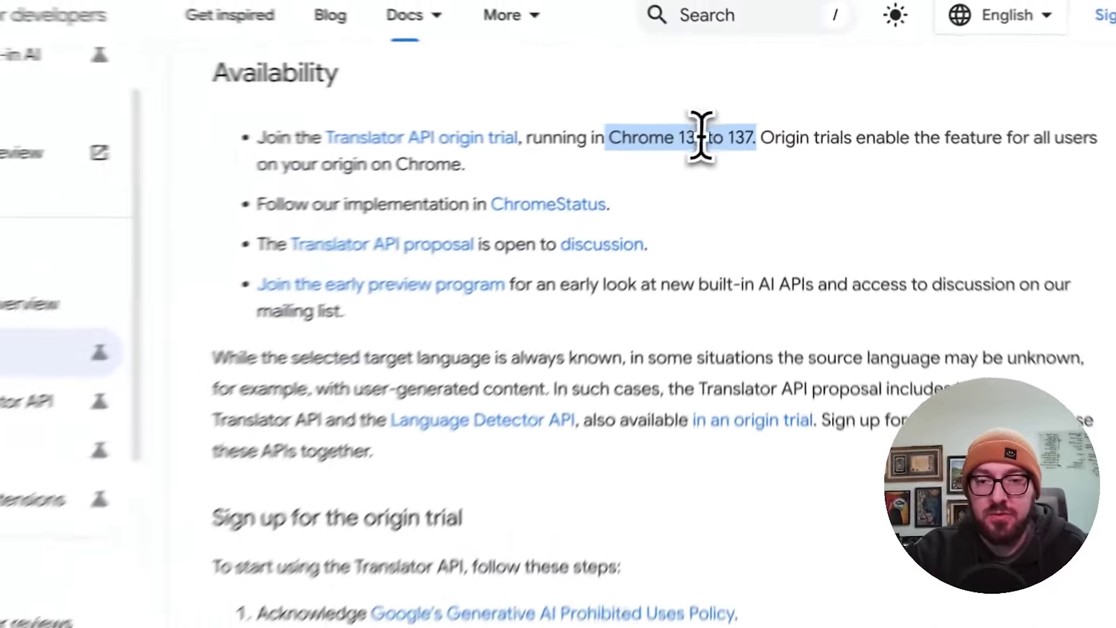
{"action": "scroll", "coordinate": [527, 186], "scroll_direction": "down", "scroll_amount": 3}
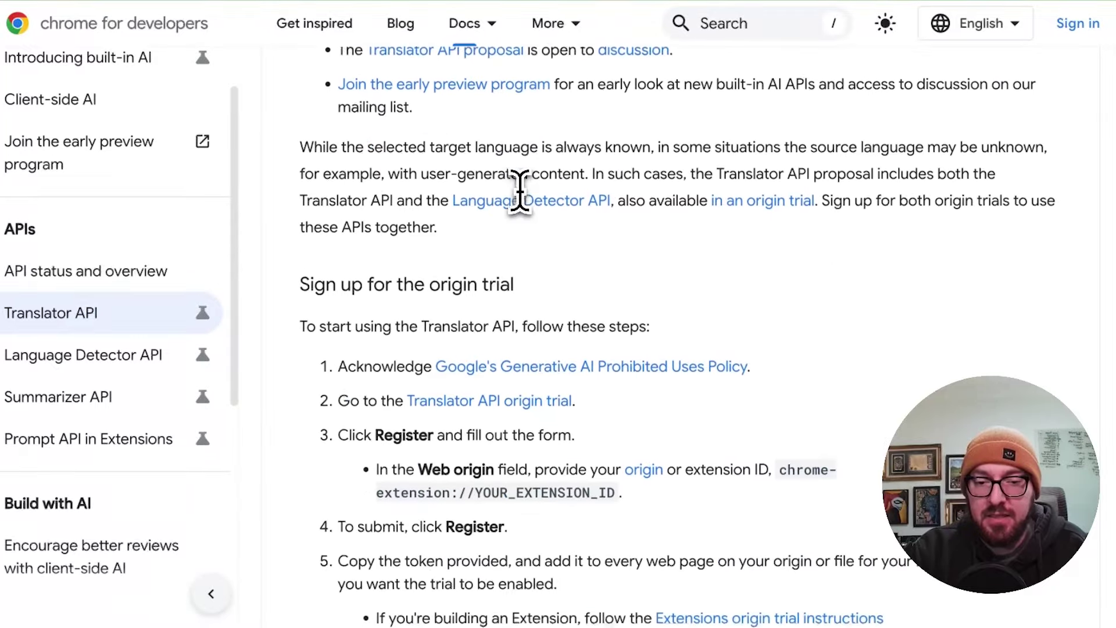
{"action": "scroll", "coordinate": [520, 189], "scroll_direction": "down", "scroll_amount": 5}
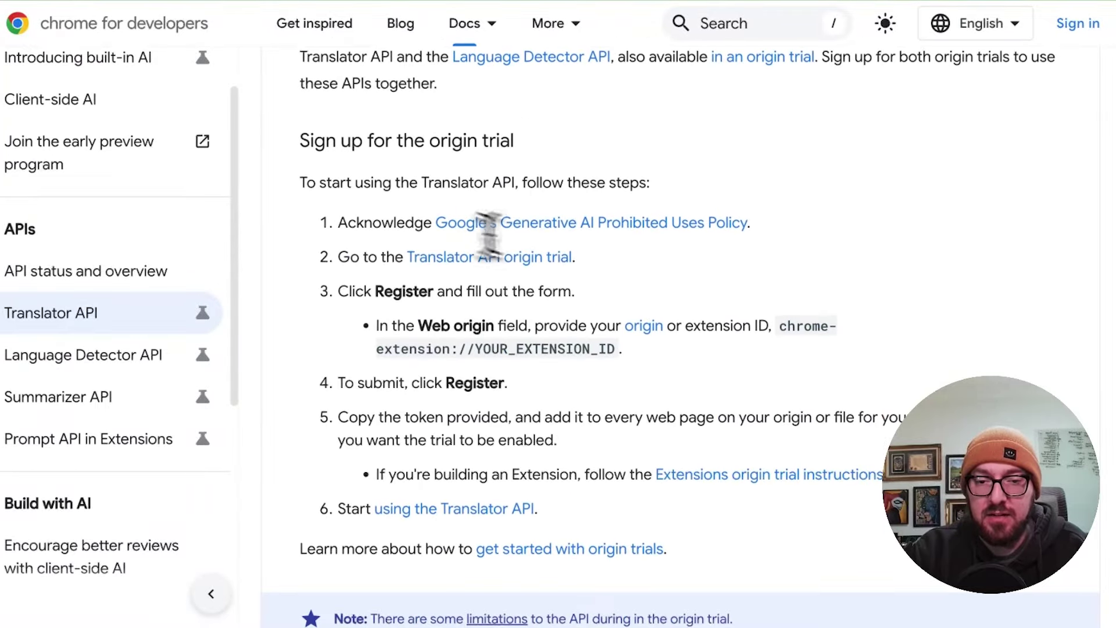
{"action": "scroll", "coordinate": [474, 273], "scroll_direction": "down", "scroll_amount": 1}
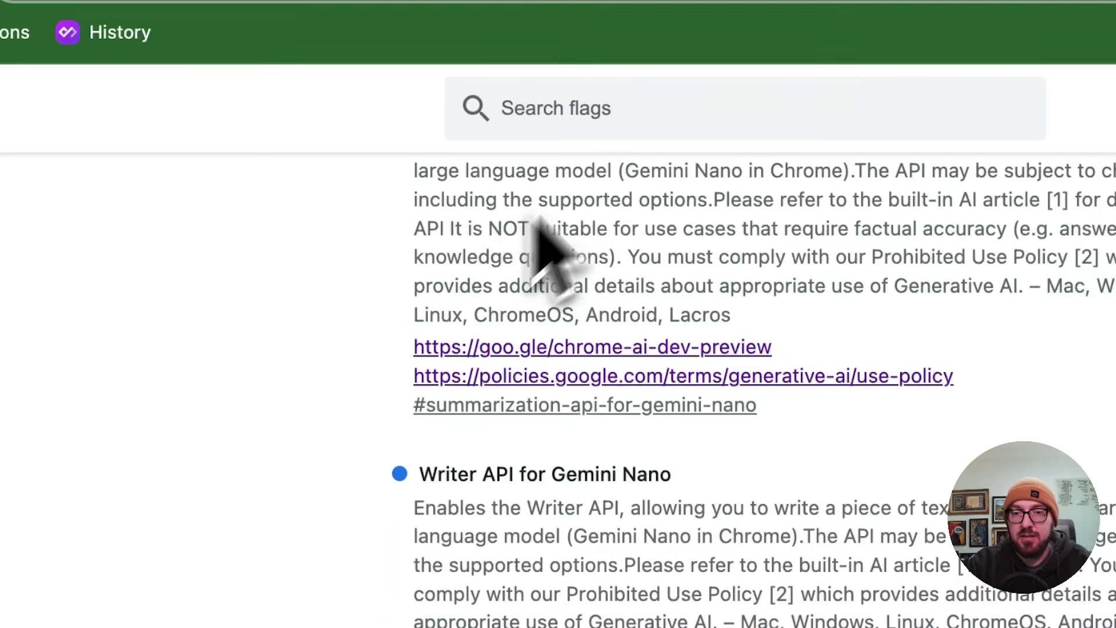
Open chrome://flags/#translation-api and set the Experimental translation API flag to Enabled without language pack limit.
{"action": "key", "text": "Return"}
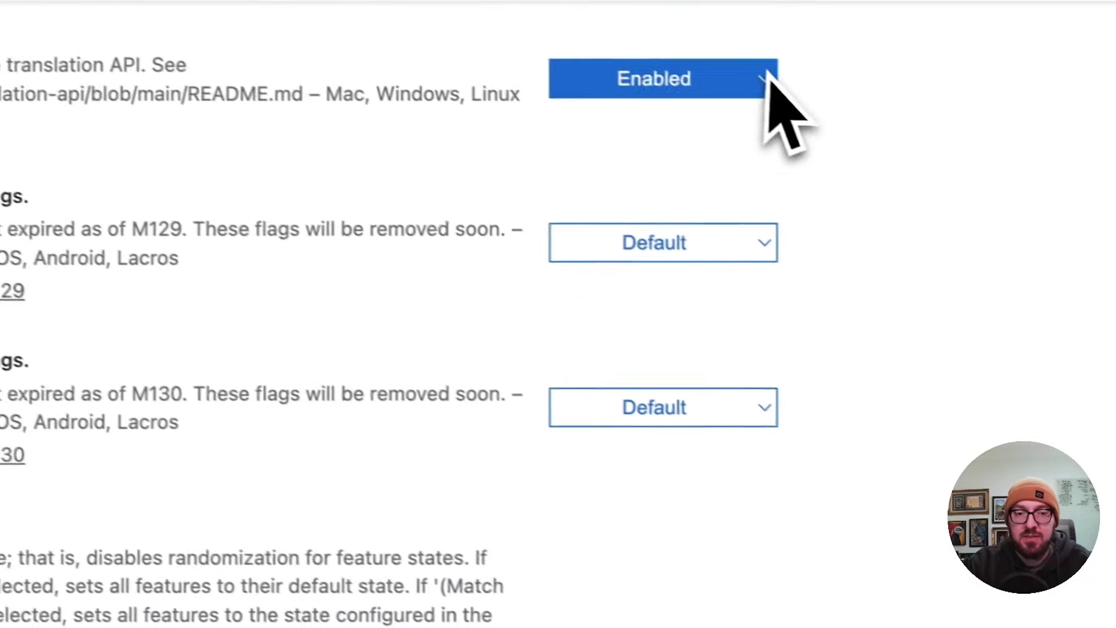
{"action": "left_click", "coordinate": [1027, 161]}
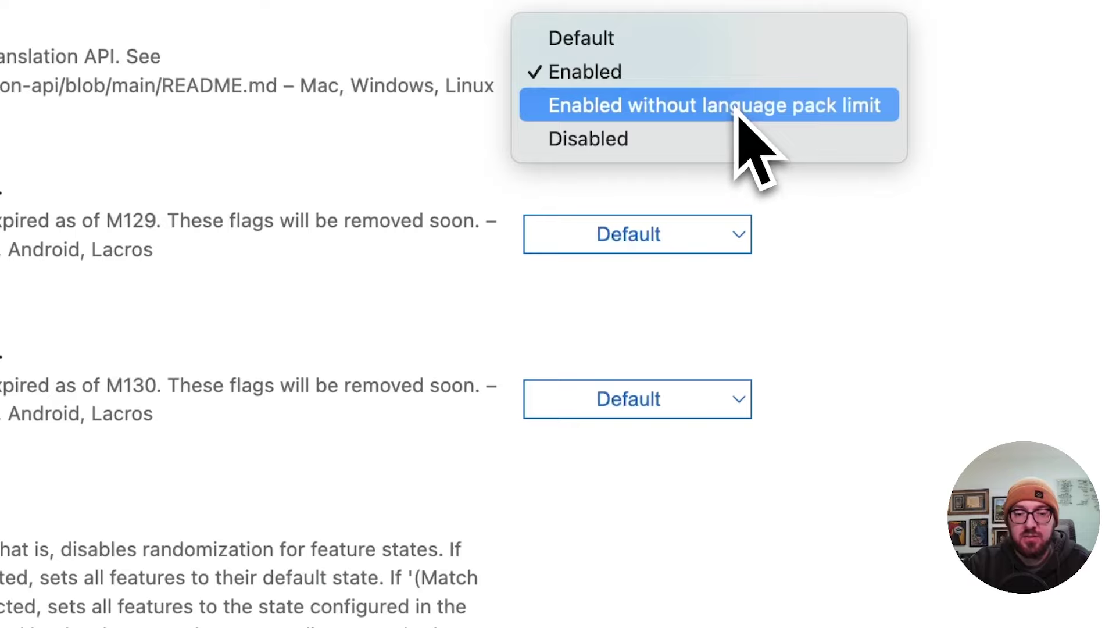
{"action": "left_click", "coordinate": [737, 110]}
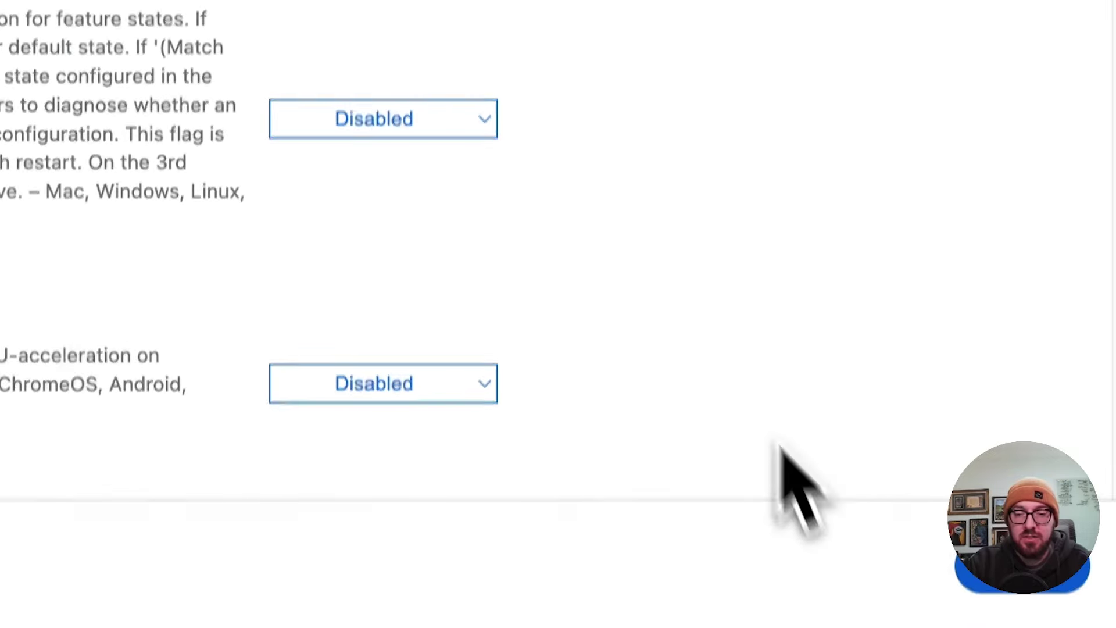
{"action": "left_click", "coordinate": [704, 93]}
{"action": "left_click", "coordinate": [690, 57]}
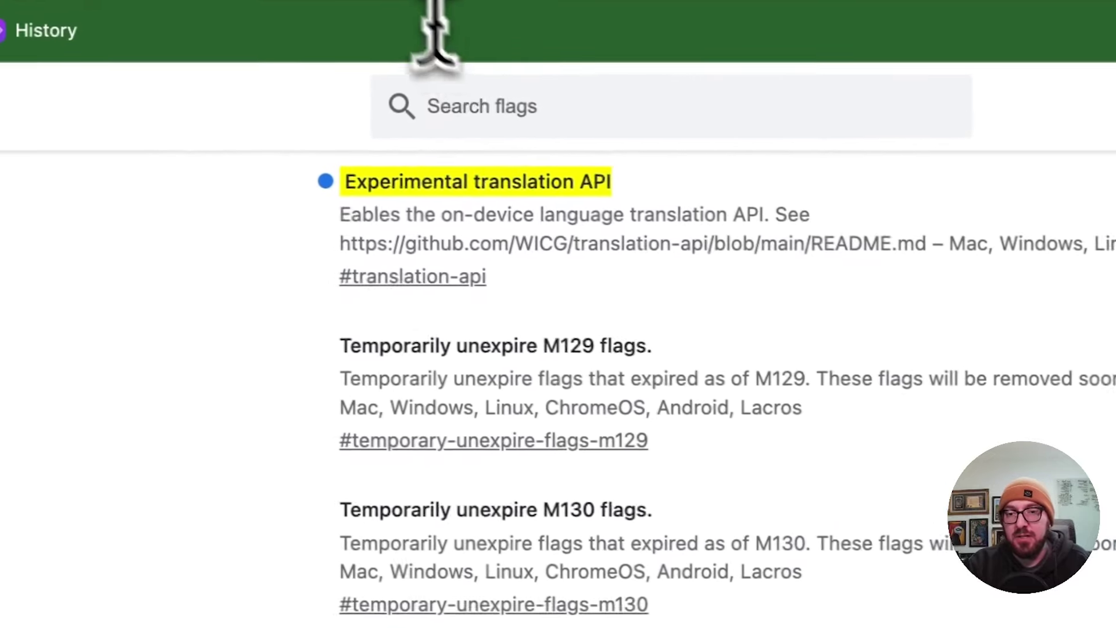
Search the Chrome flags for "writer" and replace that search with "langu".
{"action": "left_click", "coordinate": [13, 57]}
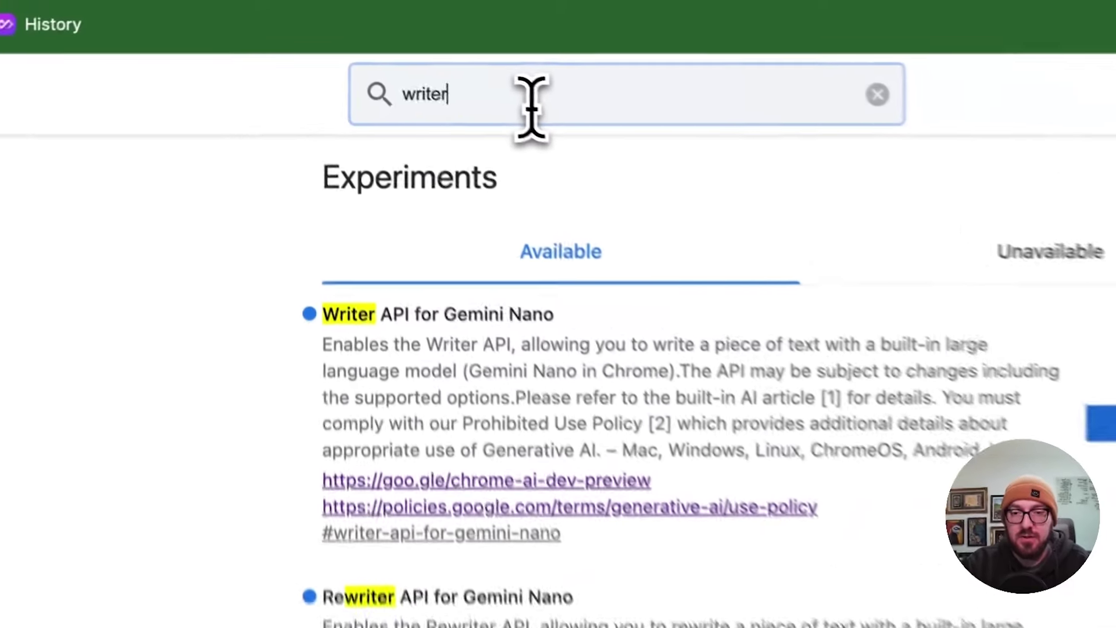
{"action": "double_click", "coordinate": [400, 29]}
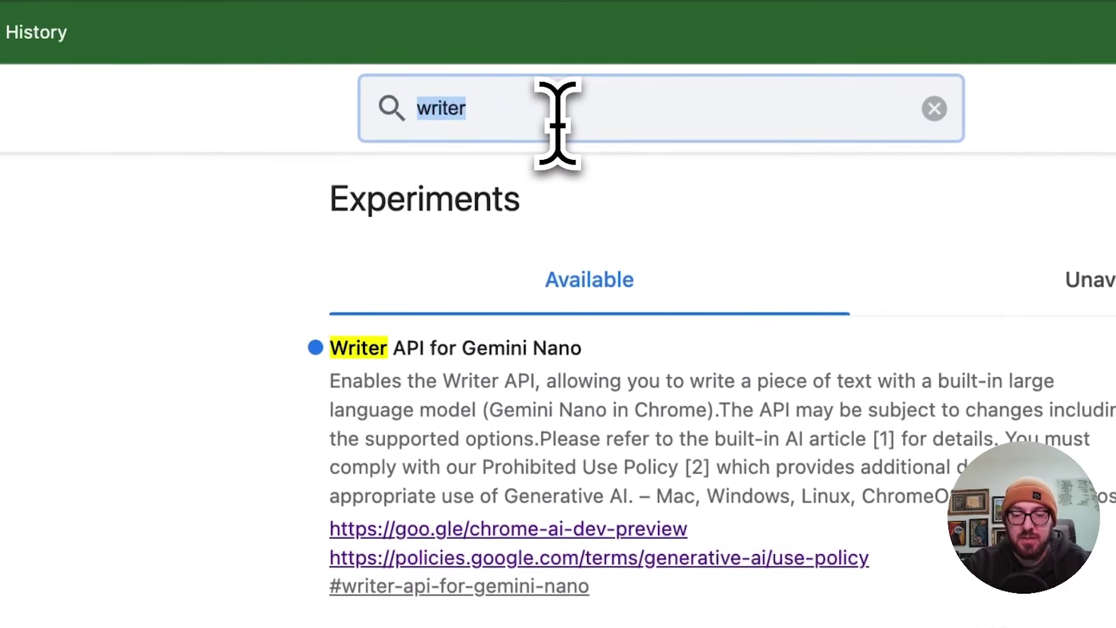
{"action": "key", "text": "BackSpace"}
{"action": "type", "text": "langu"}
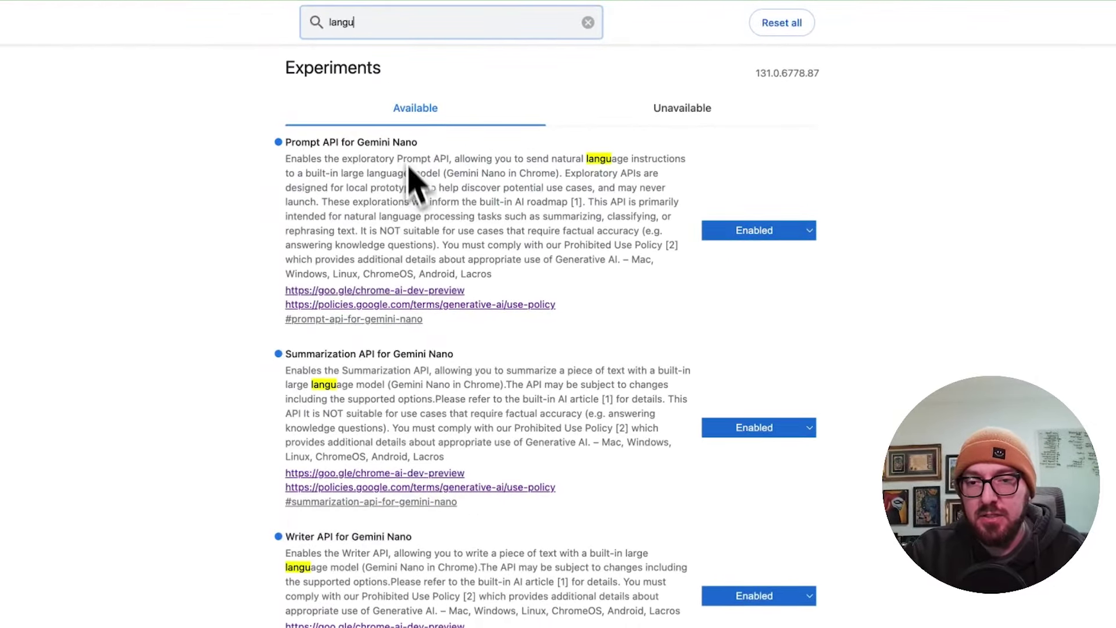
Examine the Prompt API, Summarization API and Writer API flags for Gemini Nano, highlighting their names.
{"action": "scroll", "coordinate": [416, 192], "scroll_direction": "down", "scroll_amount": 2}
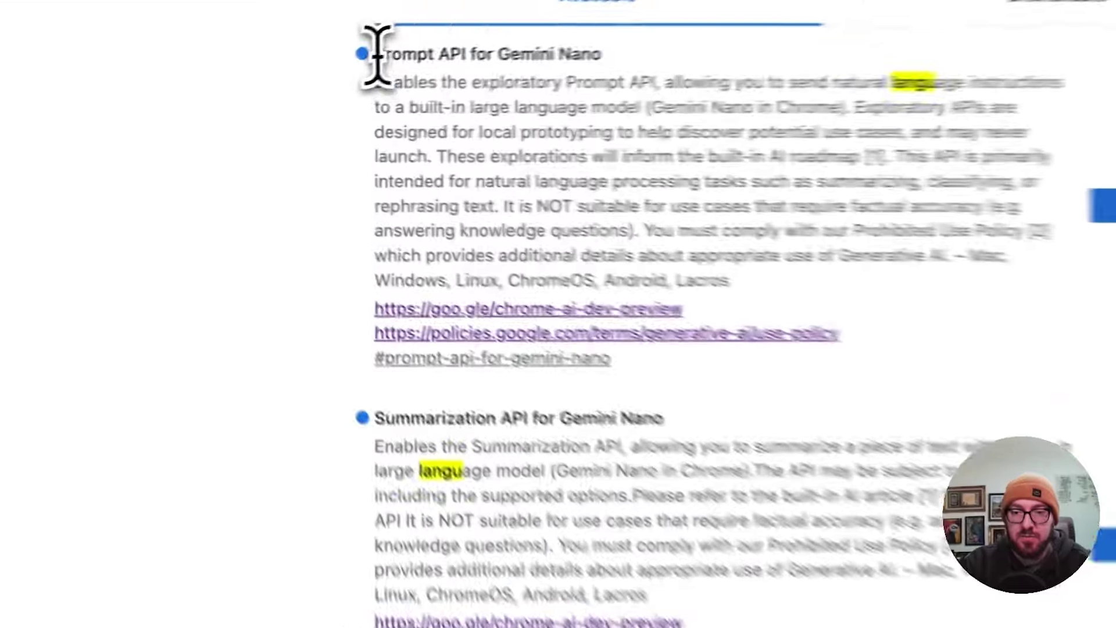
{"action": "left_click_drag", "start_coordinate": [284, 86], "coordinate": [422, 94]}
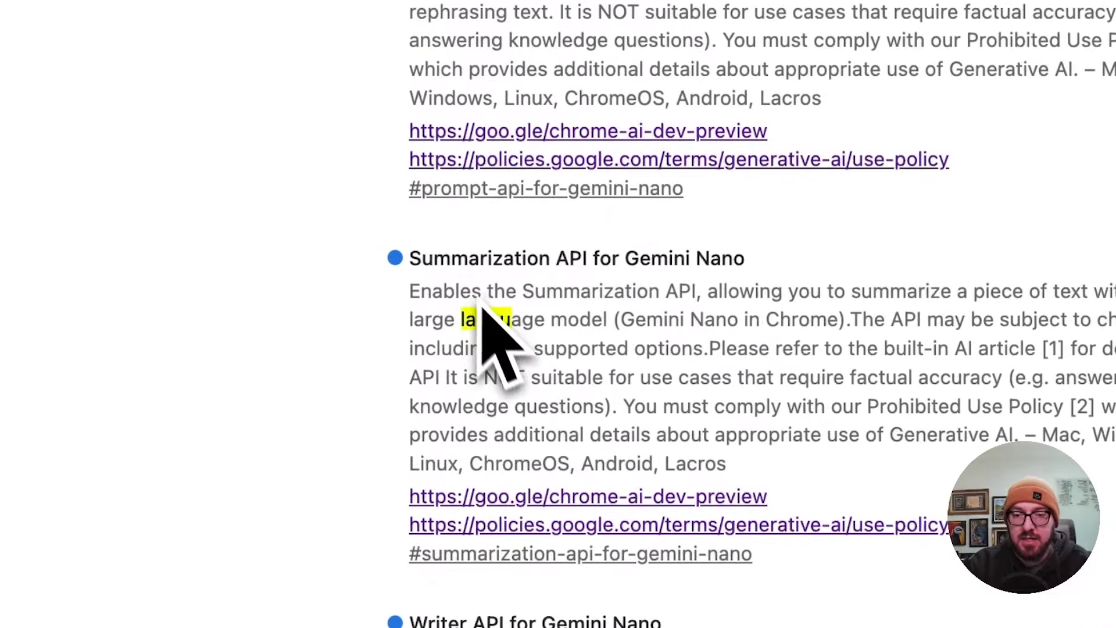
{"action": "left_click_drag", "start_coordinate": [422, 256], "coordinate": [705, 257]}
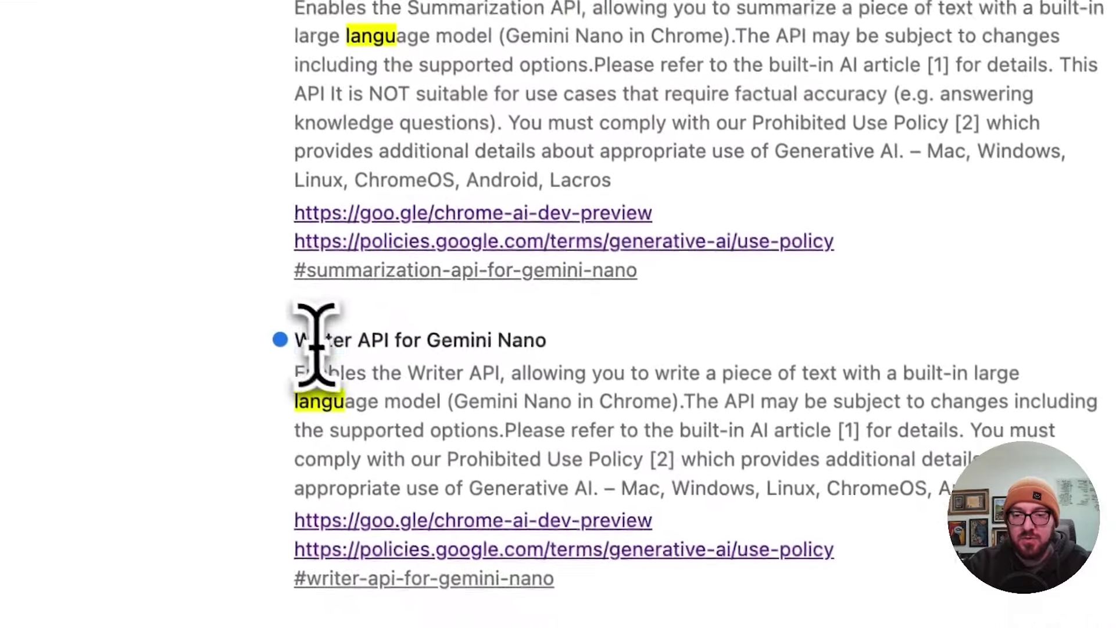
{"action": "left_click_drag", "start_coordinate": [412, 621], "coordinate": [588, 621]}
{"action": "left_click_drag", "start_coordinate": [468, 337], "coordinate": [501, 291]}
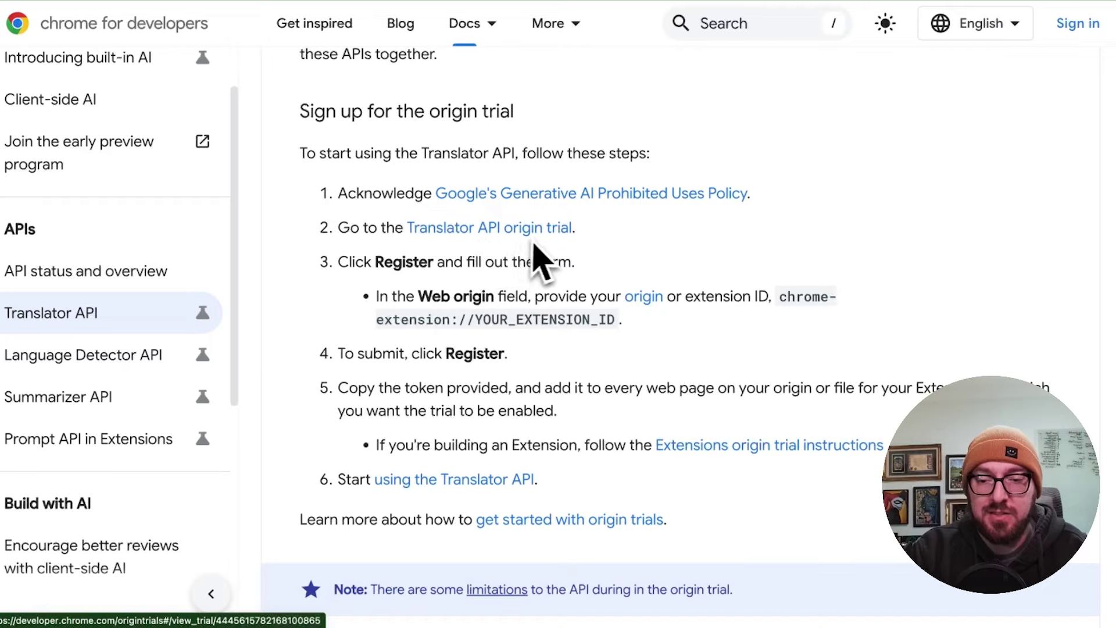
Return to the Translator API documentation and read the origin trial and localhost setup steps, highlighting the translation flag address.
{"action": "scroll", "coordinate": [340, 283], "scroll_direction": "down", "scroll_amount": 1}
{"action": "scroll", "coordinate": [334, 284], "scroll_direction": "down", "scroll_amount": 2}
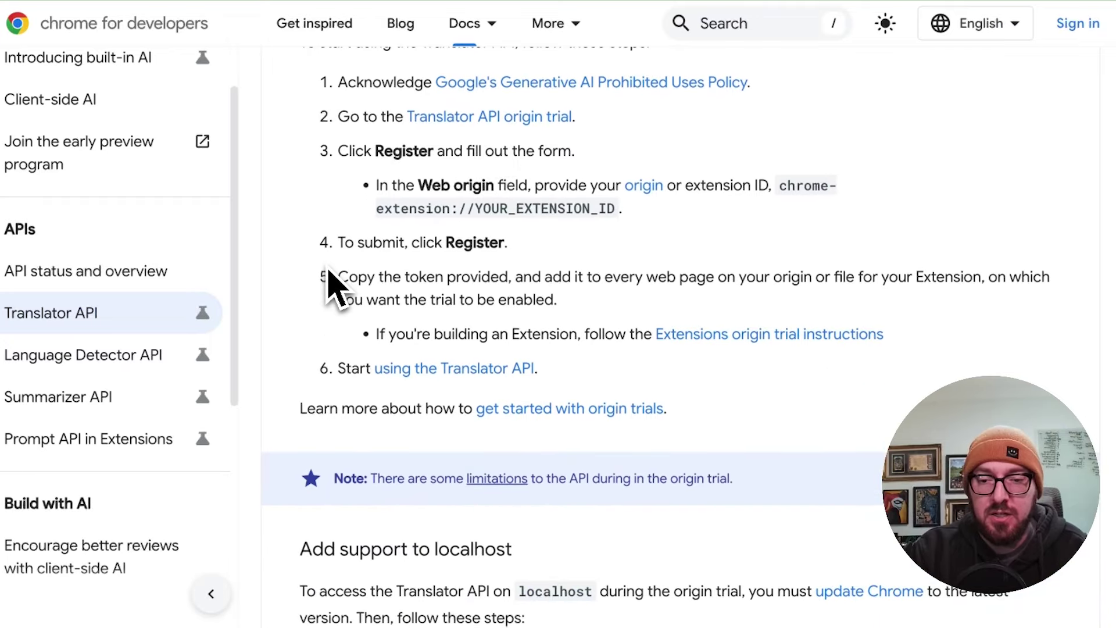
{"action": "scroll", "coordinate": [317, 300], "scroll_direction": "down", "scroll_amount": 15}
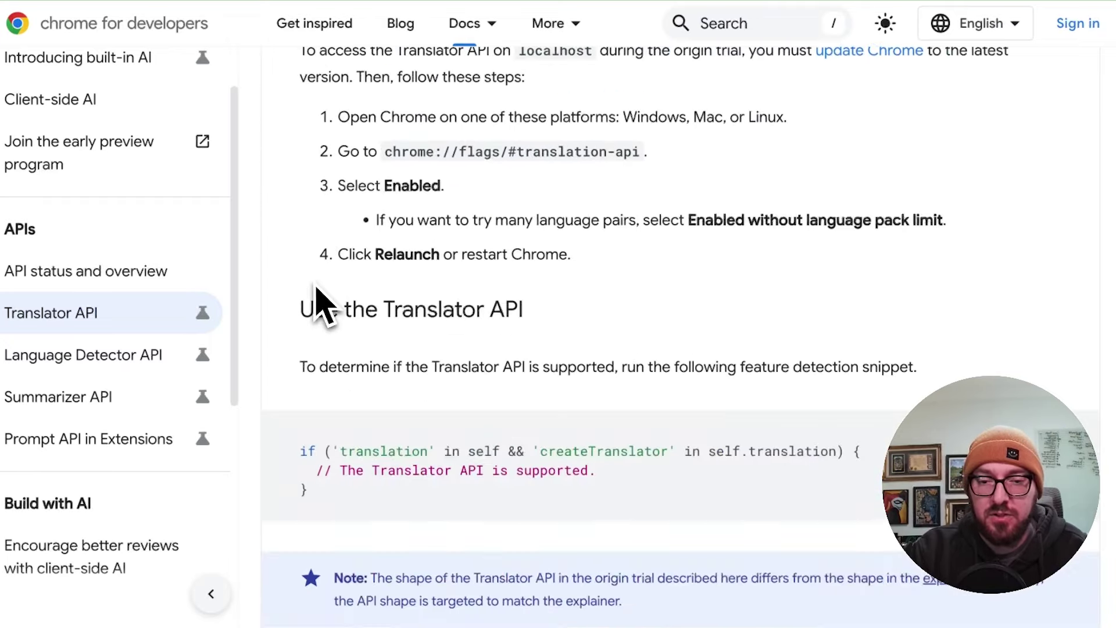
{"action": "scroll", "coordinate": [319, 302], "scroll_direction": "up", "scroll_amount": 7}
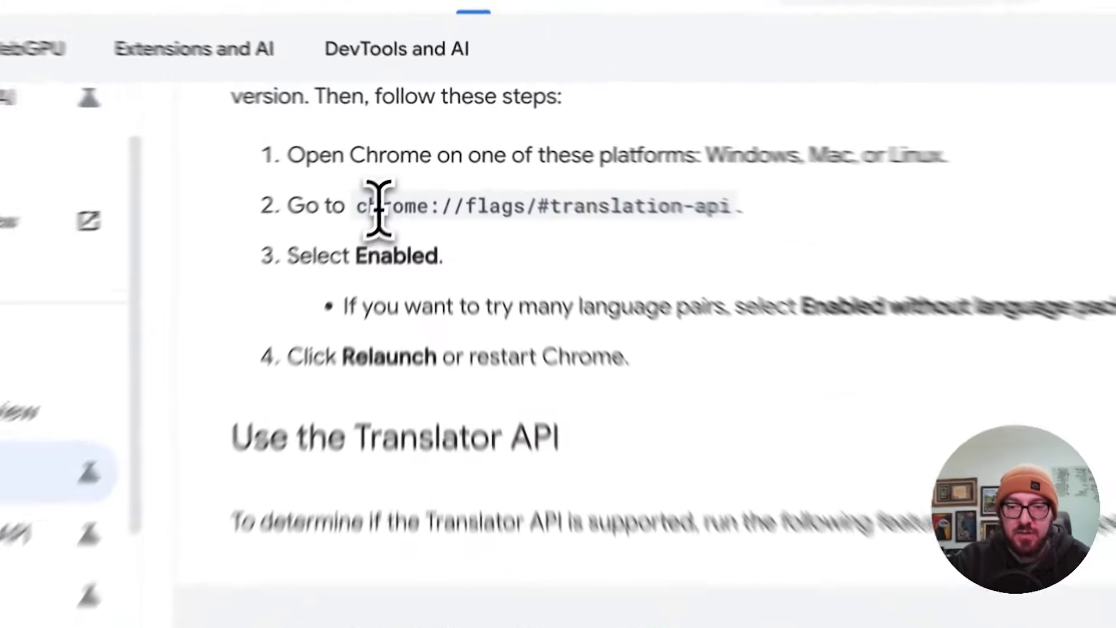
{"action": "left_click_drag", "start_coordinate": [397, 174], "coordinate": [647, 186]}
{"action": "left_click", "coordinate": [848, 268]}
{"action": "scroll", "coordinate": [404, 337], "scroll_direction": "down", "scroll_amount": 1}
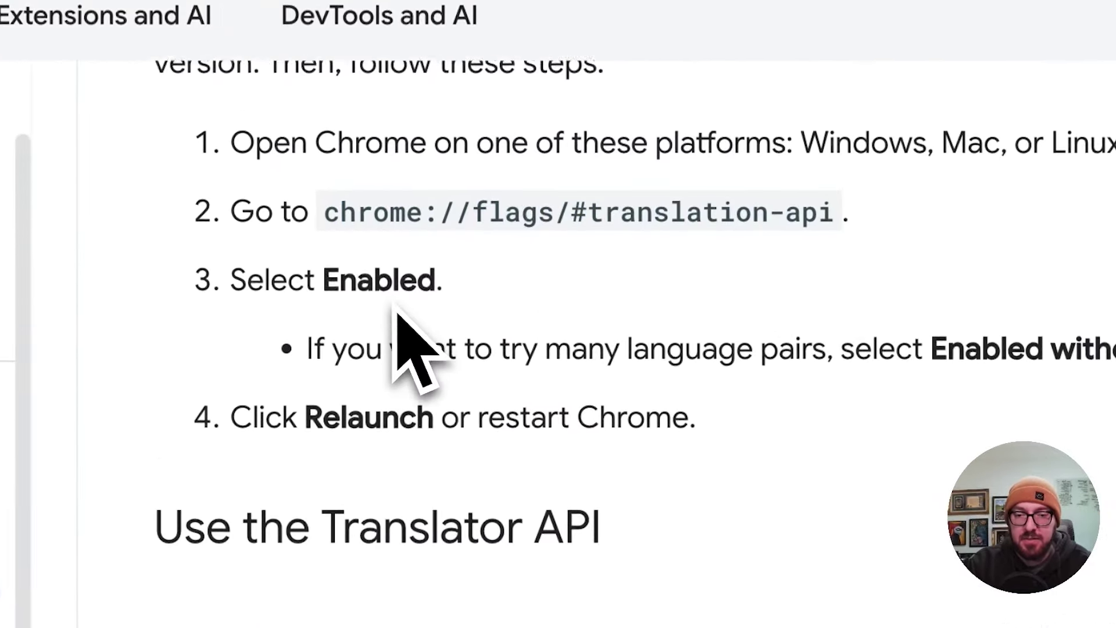
Examine the Translator API feature detection snippet and the language pair support section with its canTranslate() example.
{"action": "scroll", "coordinate": [396, 311], "scroll_direction": "down", "scroll_amount": 7}
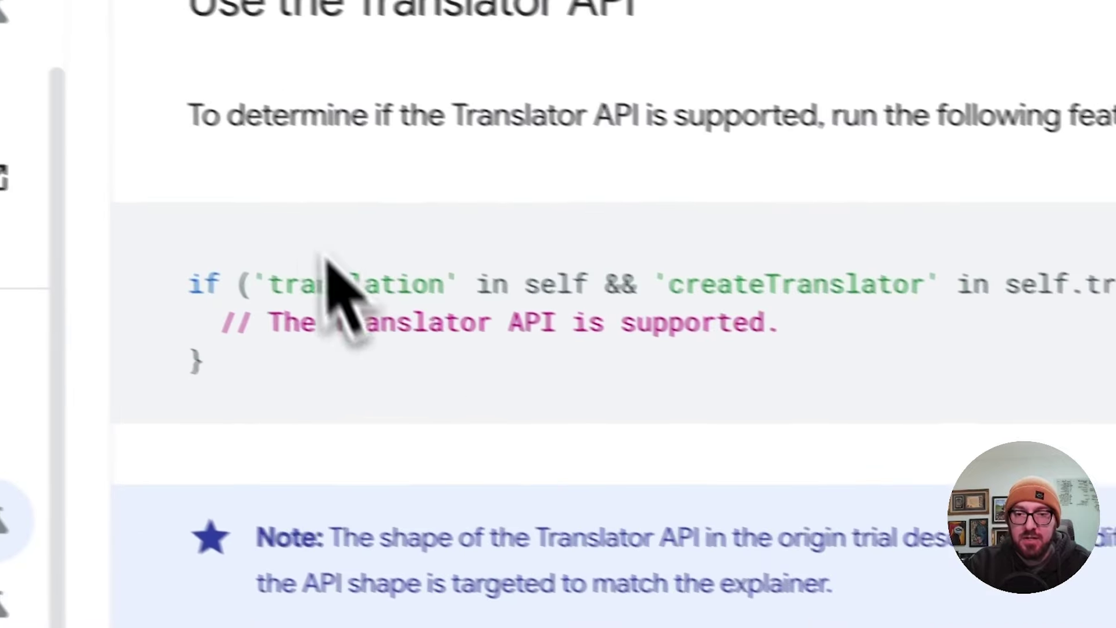
{"action": "left_click_drag", "start_coordinate": [263, 305], "coordinate": [356, 420]}
{"action": "left_click", "coordinate": [512, 439]}
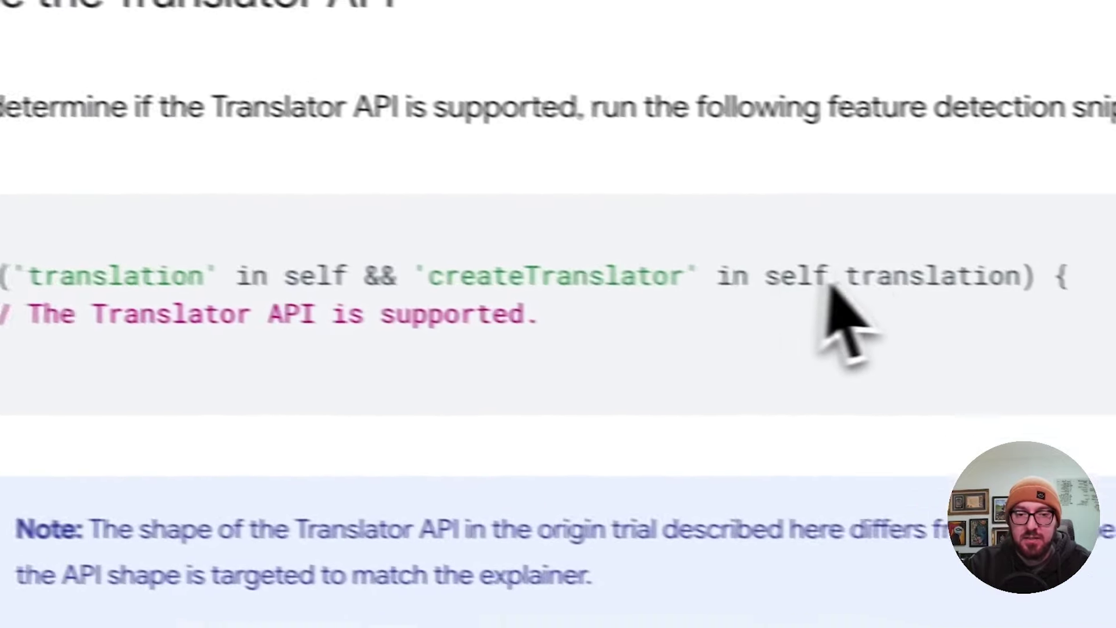
{"action": "scroll", "coordinate": [325, 326], "scroll_direction": "down", "scroll_amount": 4}
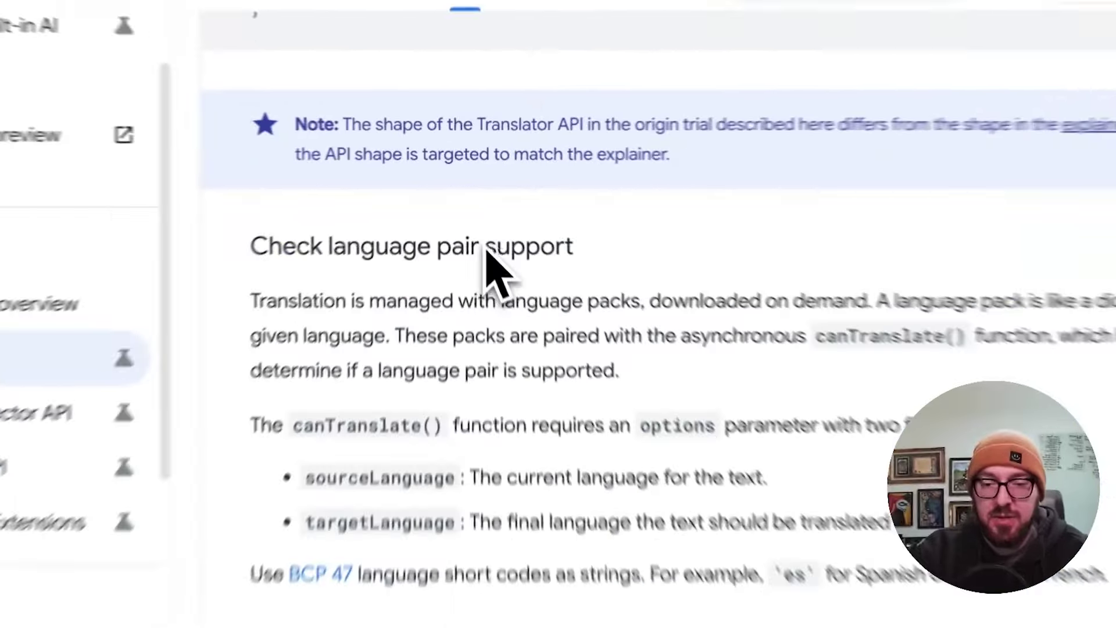
{"action": "scroll", "coordinate": [482, 239], "scroll_direction": "down", "scroll_amount": 4}
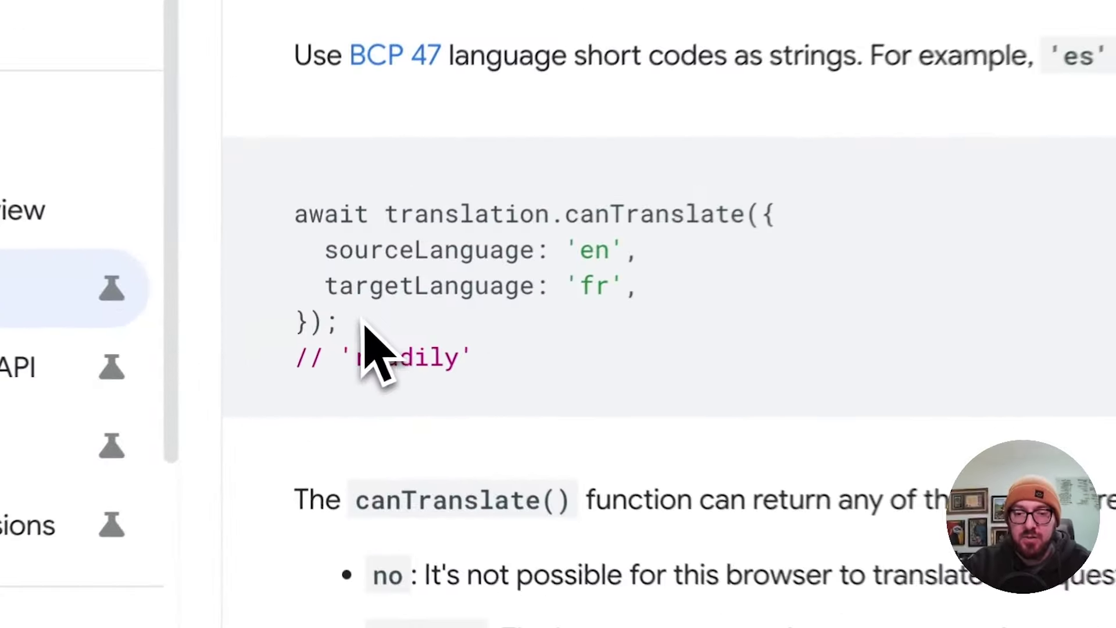
Examine the canTranslate() example, its possible results and the download progress snippet, highlighting the code and the "no" result.
{"action": "left_click_drag", "start_coordinate": [339, 340], "coordinate": [296, 288]}
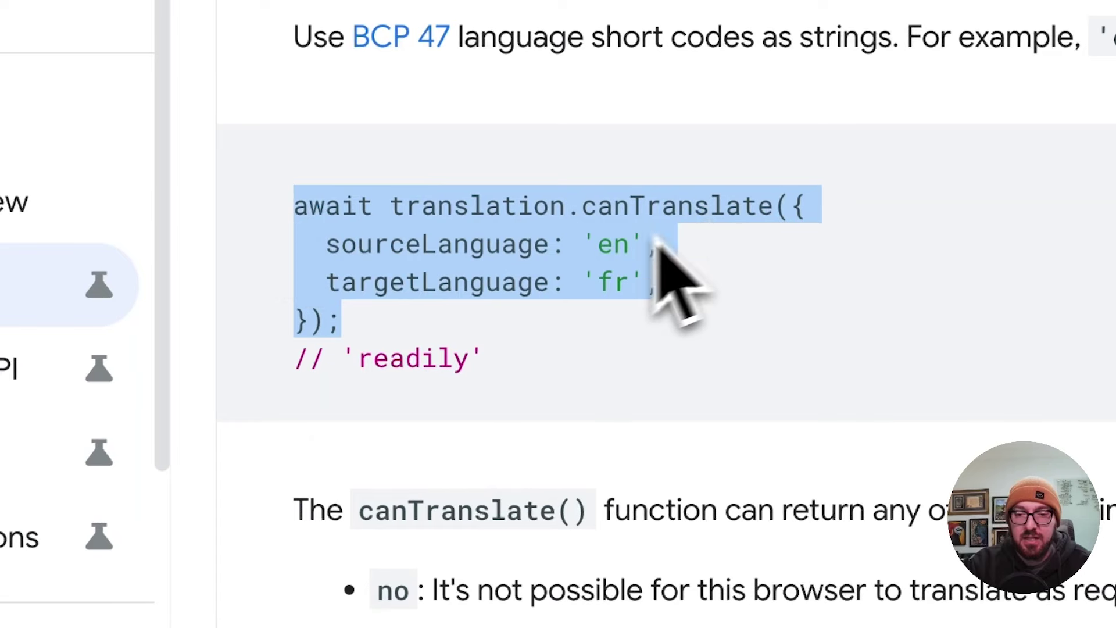
{"action": "left_click", "coordinate": [501, 280]}
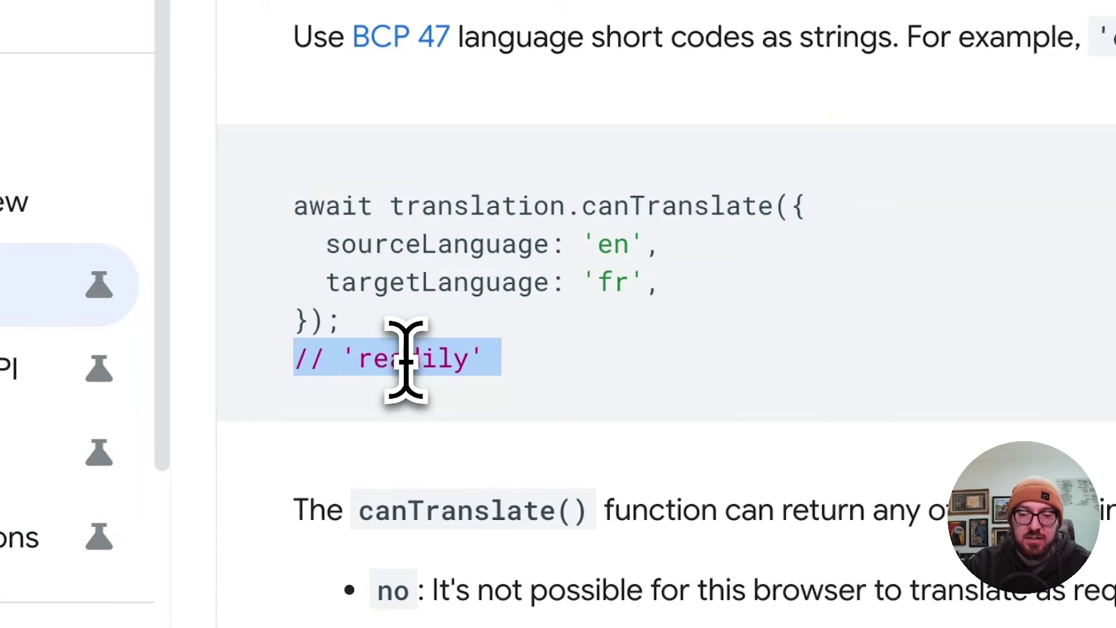
{"action": "scroll", "coordinate": [544, 379], "scroll_direction": "down", "scroll_amount": 3}
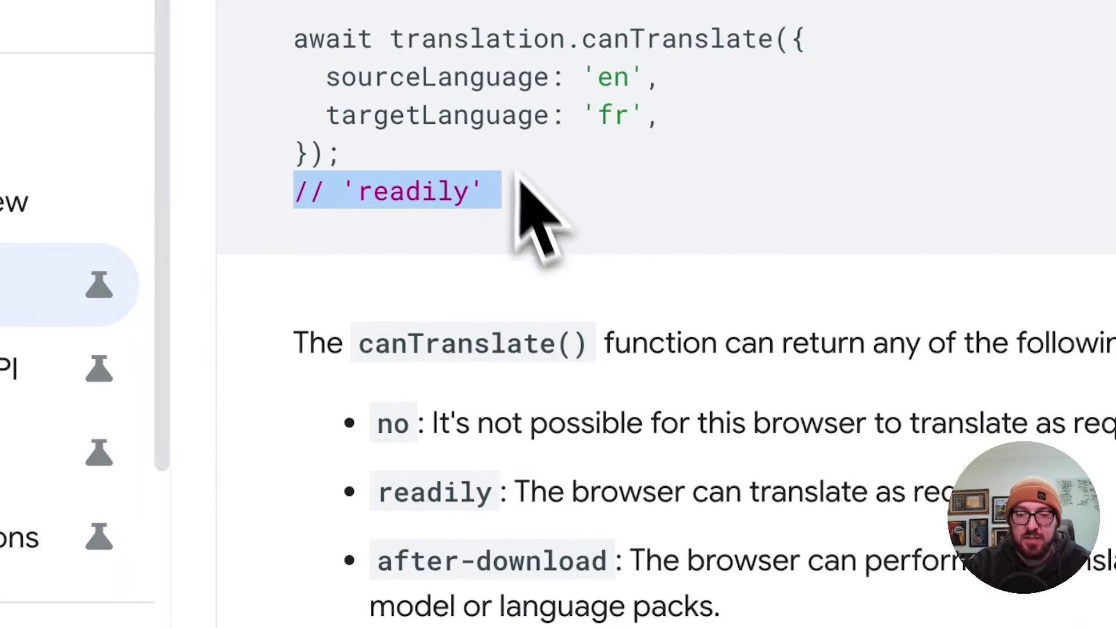
{"action": "scroll", "coordinate": [447, 178], "scroll_direction": "down", "scroll_amount": 2}
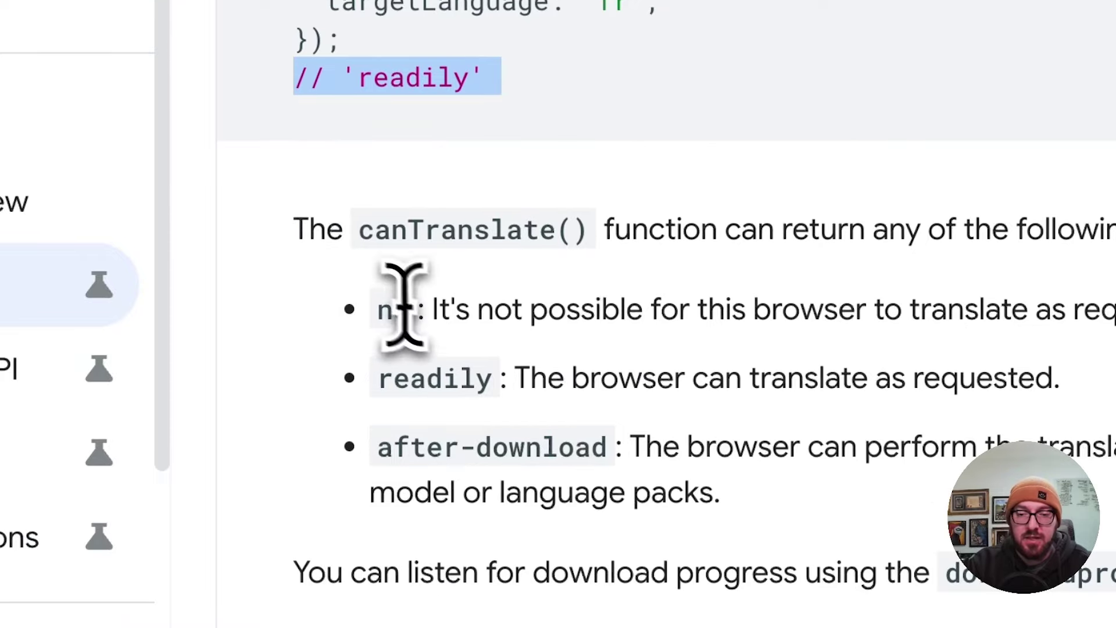
{"action": "left_click_drag", "start_coordinate": [404, 306], "coordinate": [387, 314]}
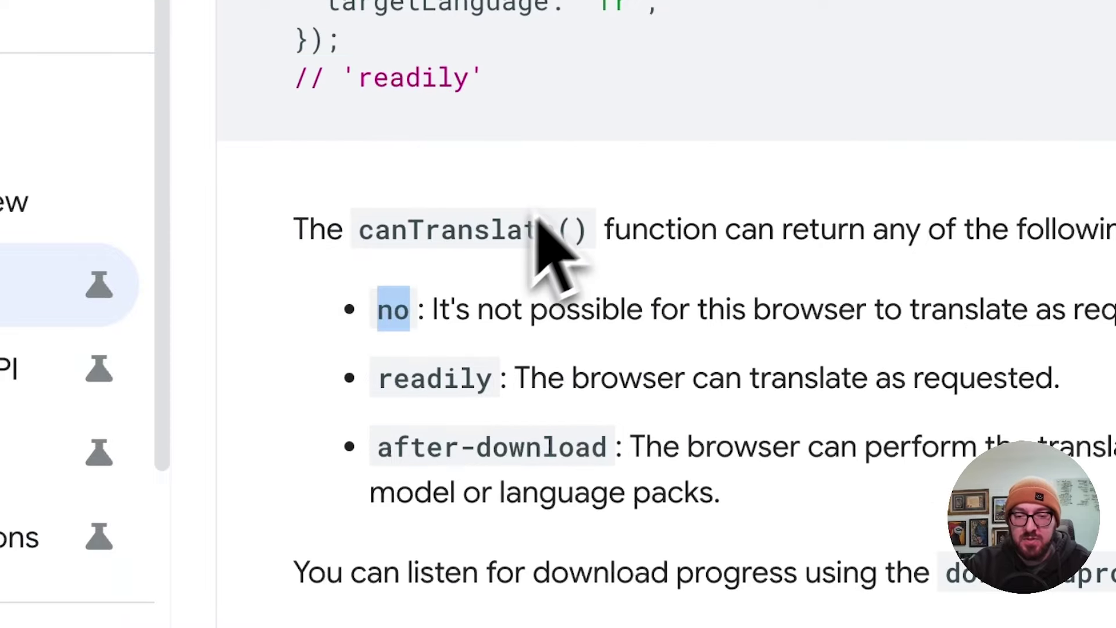
{"action": "scroll", "coordinate": [591, 174], "scroll_direction": "down", "scroll_amount": 3}
{"action": "scroll", "coordinate": [596, 169], "scroll_direction": "down", "scroll_amount": 1}
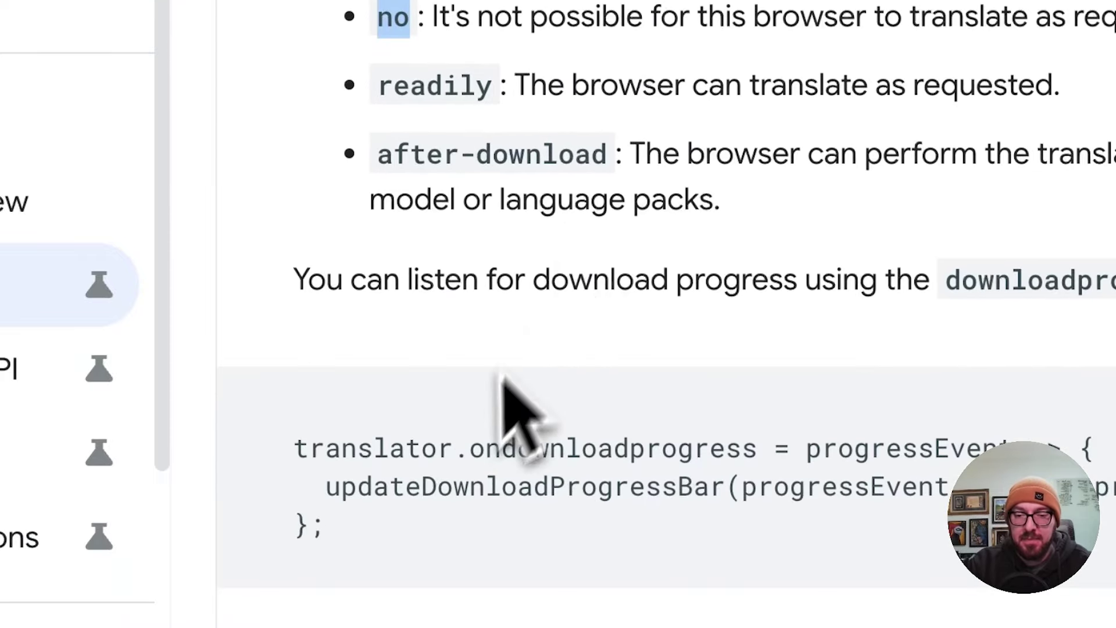
{"action": "left_click_drag", "start_coordinate": [372, 561], "coordinate": [291, 446]}
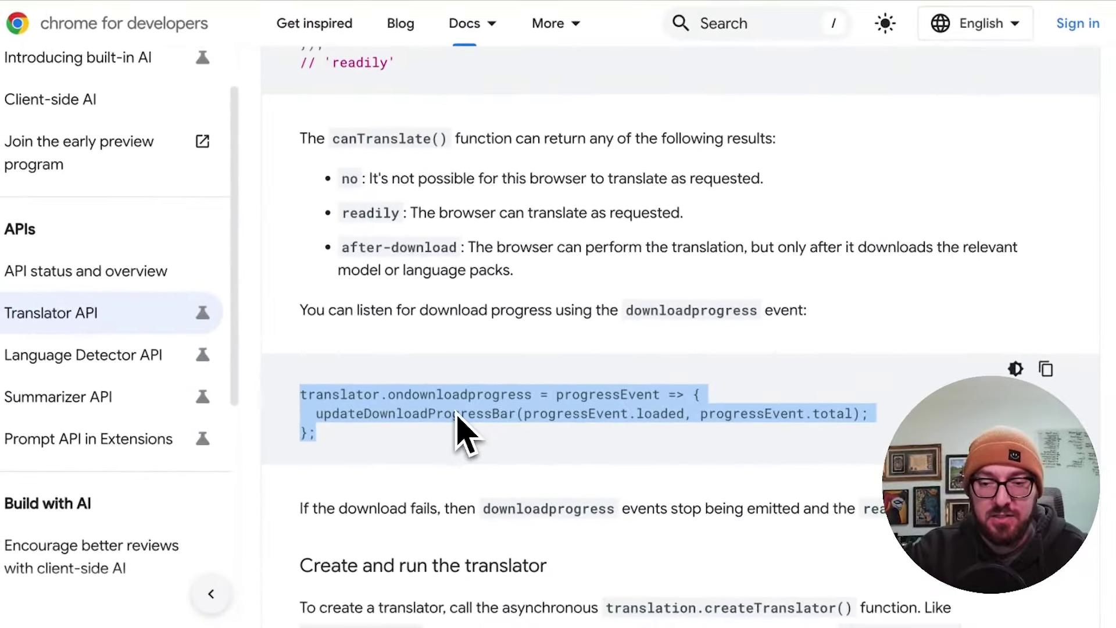
Read the createTranslator() and translate() examples, highlighting the bus stop call, and examine the origin trial's supported language pairs.
{"action": "scroll", "coordinate": [381, 416], "scroll_direction": "down", "scroll_amount": 7}
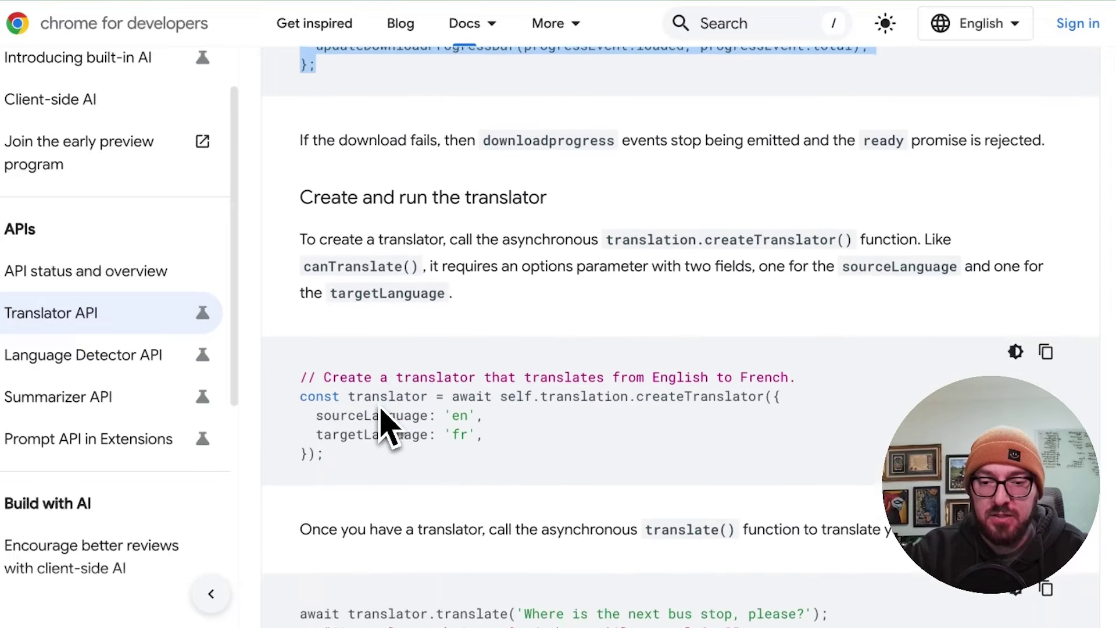
{"action": "scroll", "coordinate": [381, 416], "scroll_direction": "down", "scroll_amount": 5}
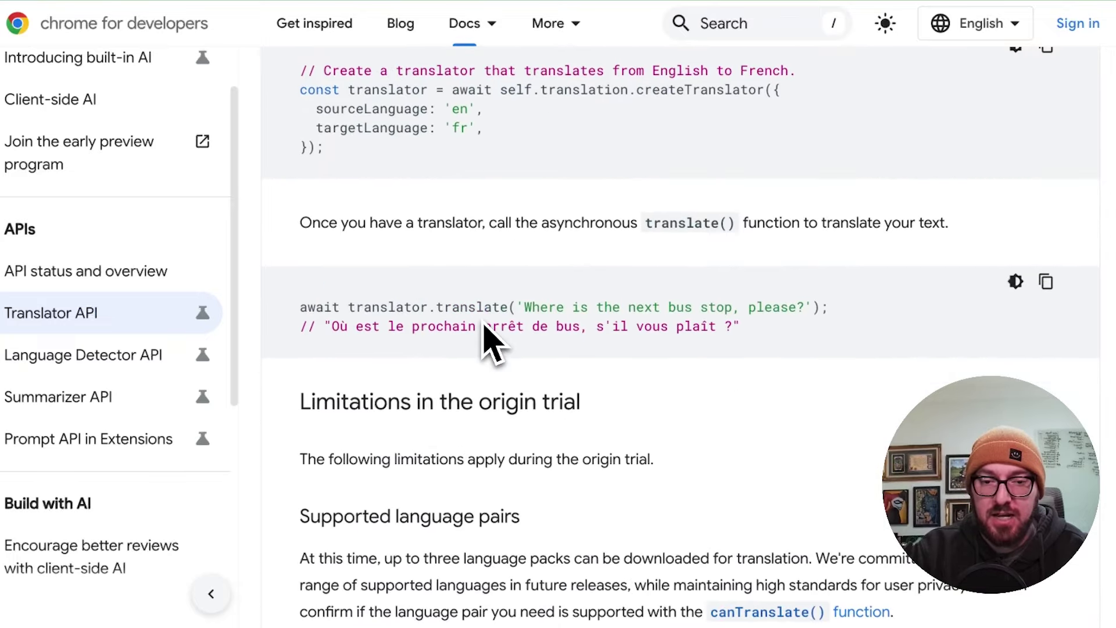
{"action": "left_click_drag", "start_coordinate": [300, 308], "coordinate": [837, 310]}
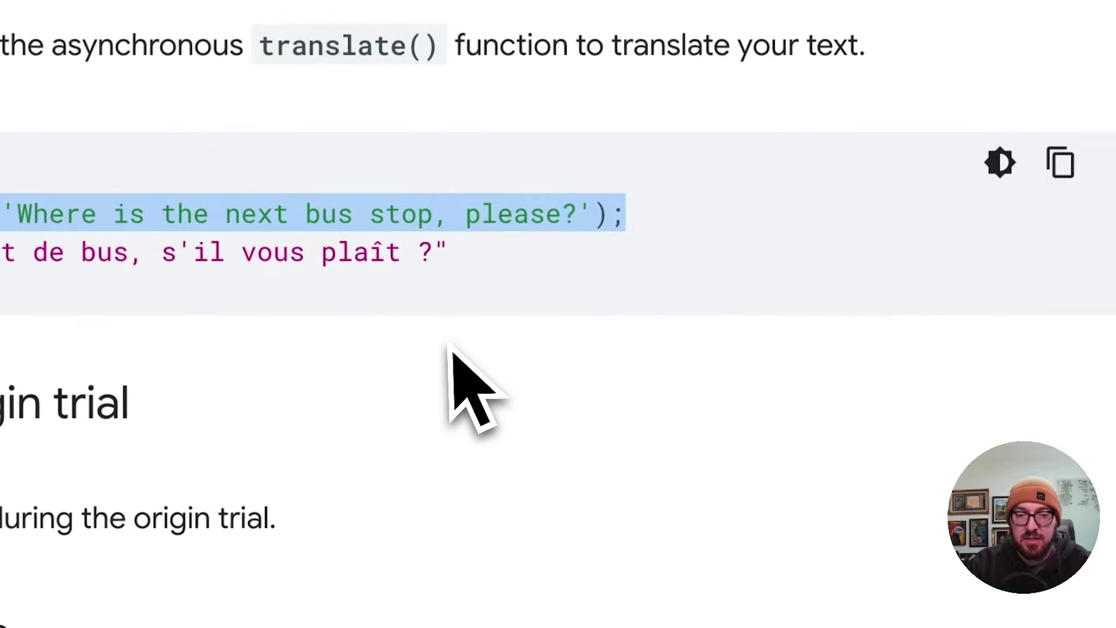
{"action": "left_click", "coordinate": [451, 348]}
{"action": "scroll", "coordinate": [450, 349], "scroll_direction": "down", "scroll_amount": 6}
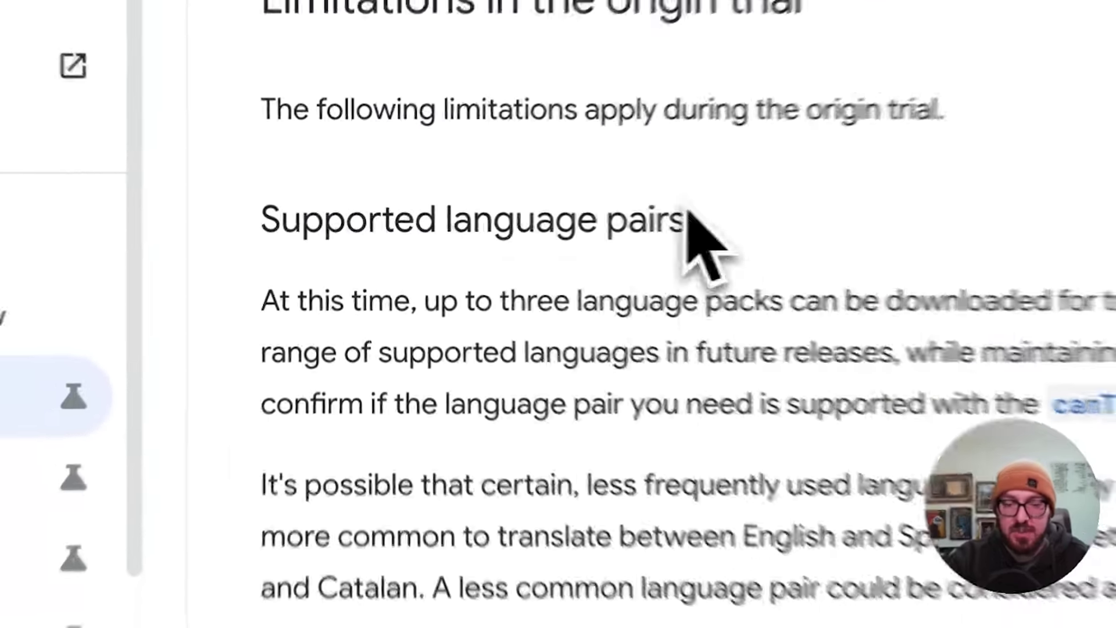
{"action": "scroll", "coordinate": [491, 241], "scroll_direction": "down", "scroll_amount": 5}
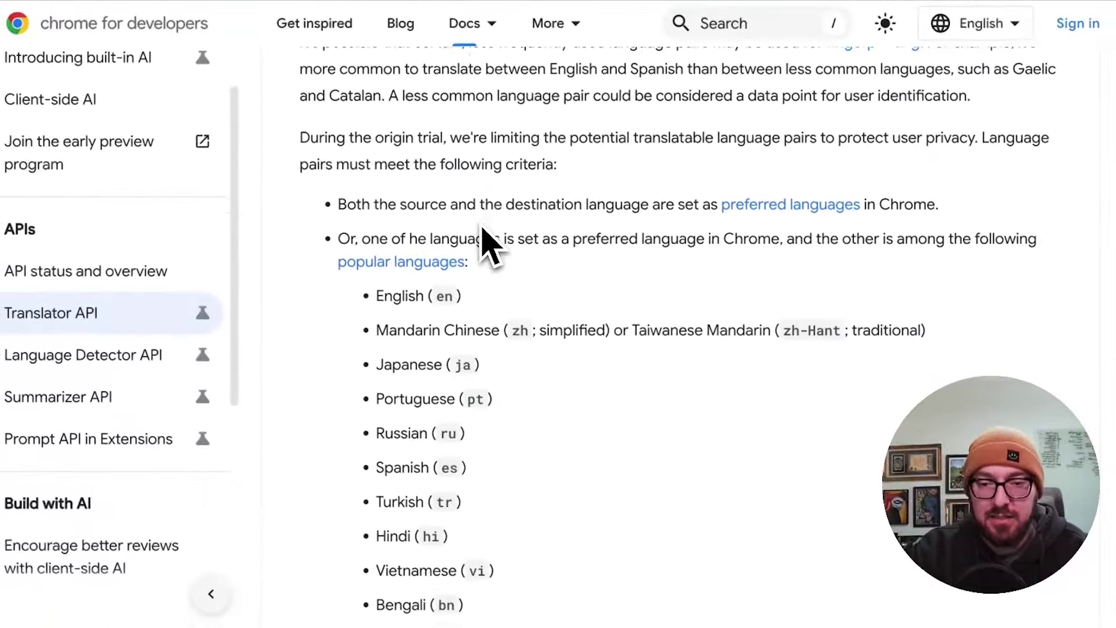
{"action": "scroll", "coordinate": [490, 243], "scroll_direction": "down", "scroll_amount": 3}
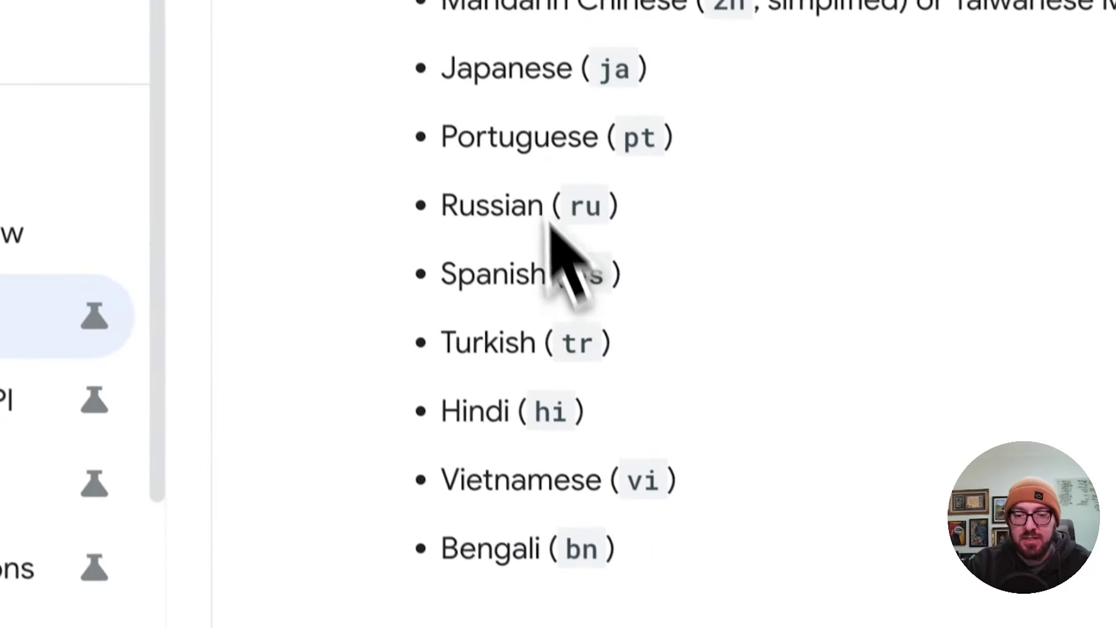
{"action": "scroll", "coordinate": [549, 224], "scroll_direction": "down", "scroll_amount": 15}
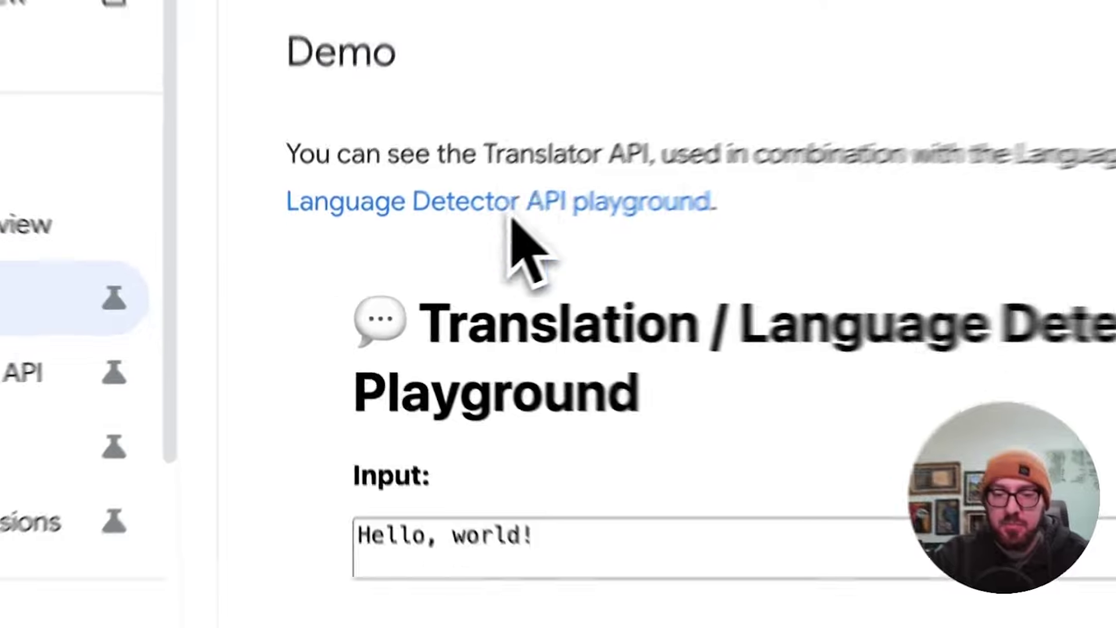
Translate "Hello, world!" into Spanish in the embedded Translation / Language Detection API playground.
{"action": "scroll", "coordinate": [517, 232], "scroll_direction": "down", "scroll_amount": 3}
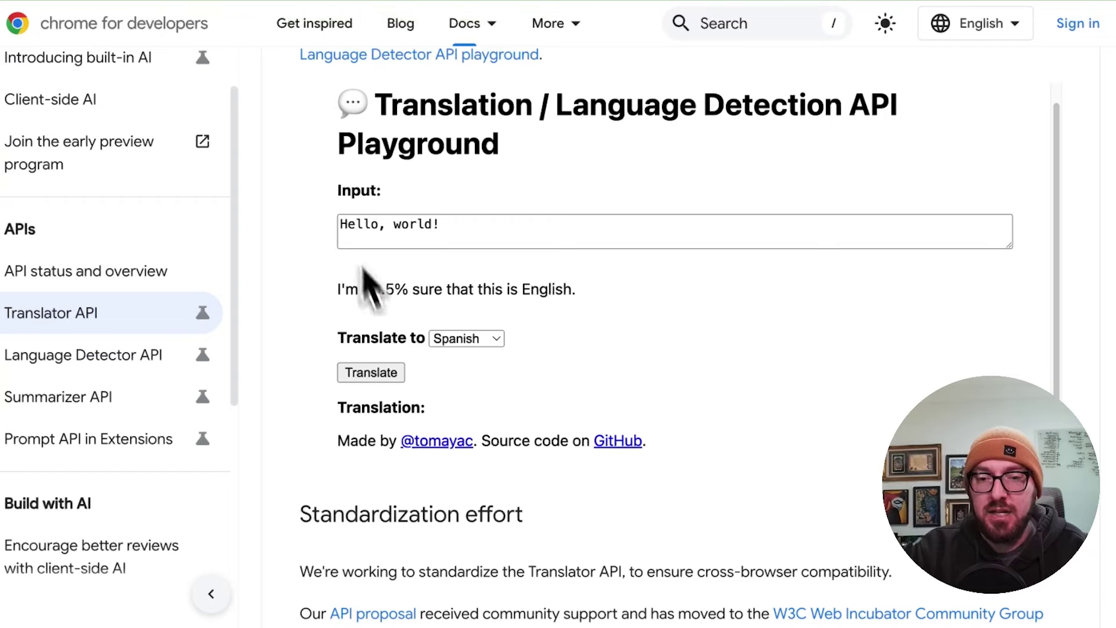
{"action": "left_click", "coordinate": [401, 377]}
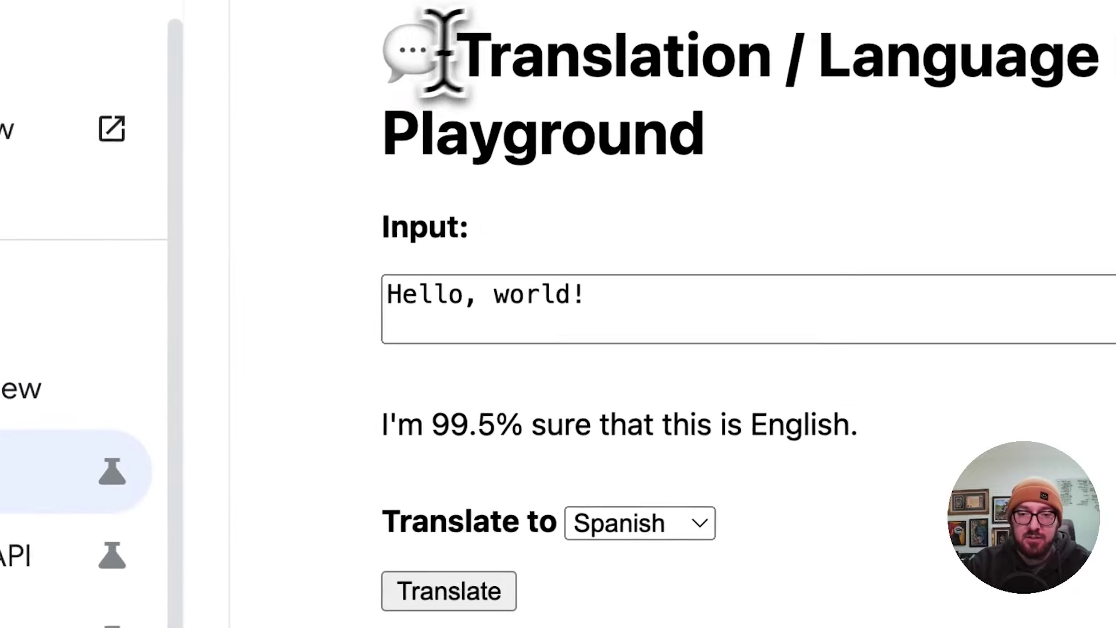
{"action": "left_click_drag", "start_coordinate": [443, 50], "coordinate": [792, 236]}
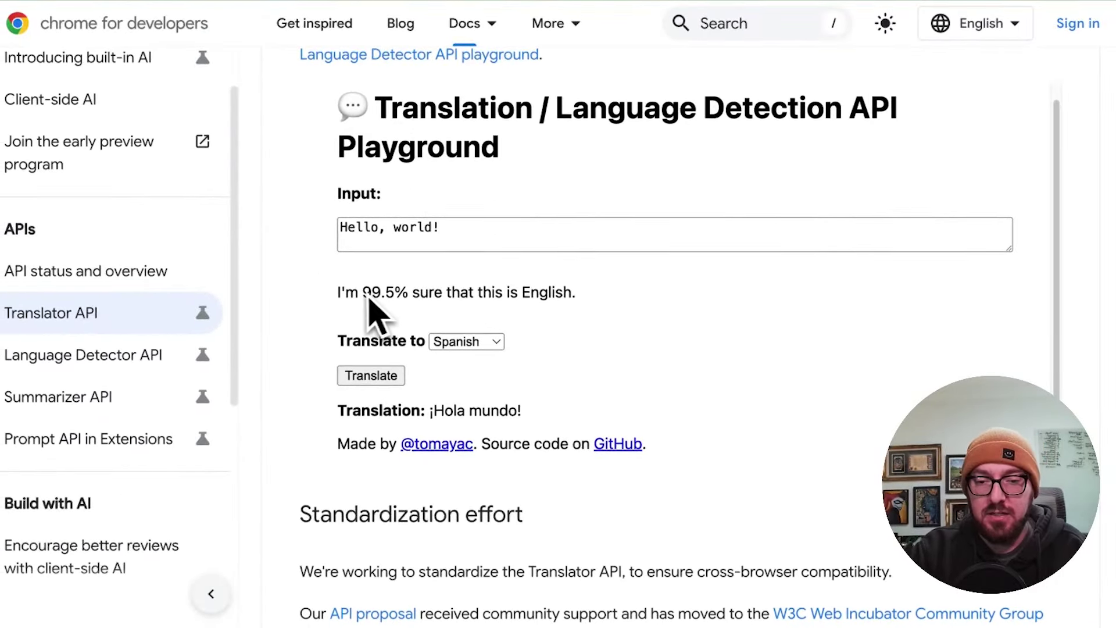
{"action": "scroll", "coordinate": [346, 284], "scroll_direction": "up", "scroll_amount": 1}
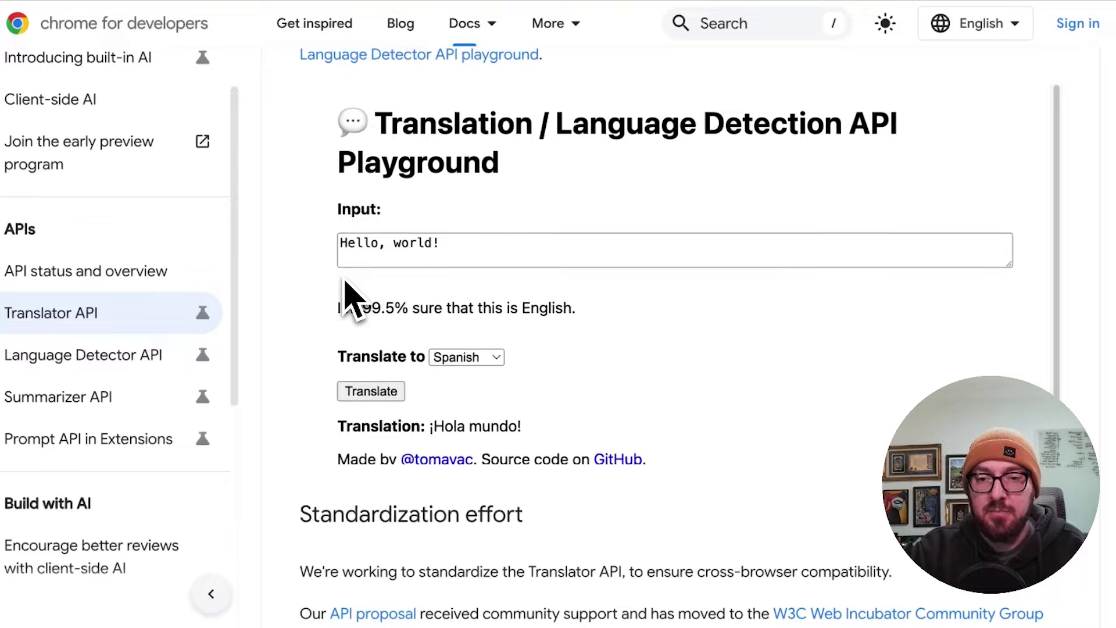
Switch from the Translator API documentation to its Chrome Origin Trials page and open the registration form.
{"action": "scroll", "coordinate": [314, 207], "scroll_direction": "up", "scroll_amount": 15}
{"action": "scroll", "coordinate": [314, 202], "scroll_direction": "up", "scroll_amount": 15}
{"action": "scroll", "coordinate": [321, 221], "scroll_direction": "up", "scroll_amount": 15}
{"action": "scroll", "coordinate": [322, 221], "scroll_direction": "up", "scroll_amount": 10}
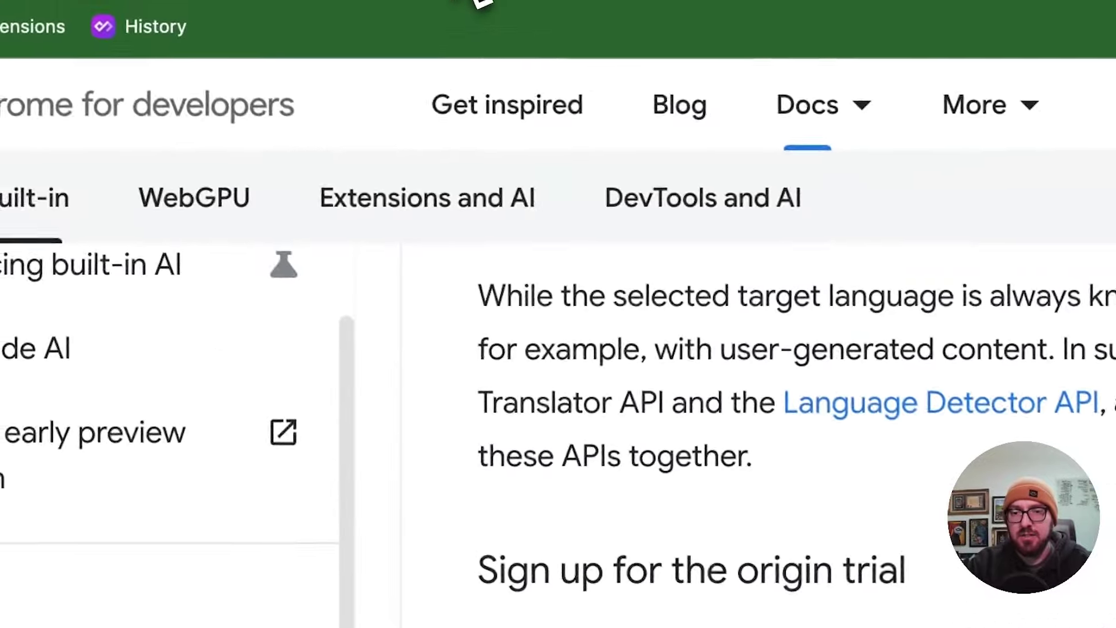
{"action": "left_click", "coordinate": [454, 0]}
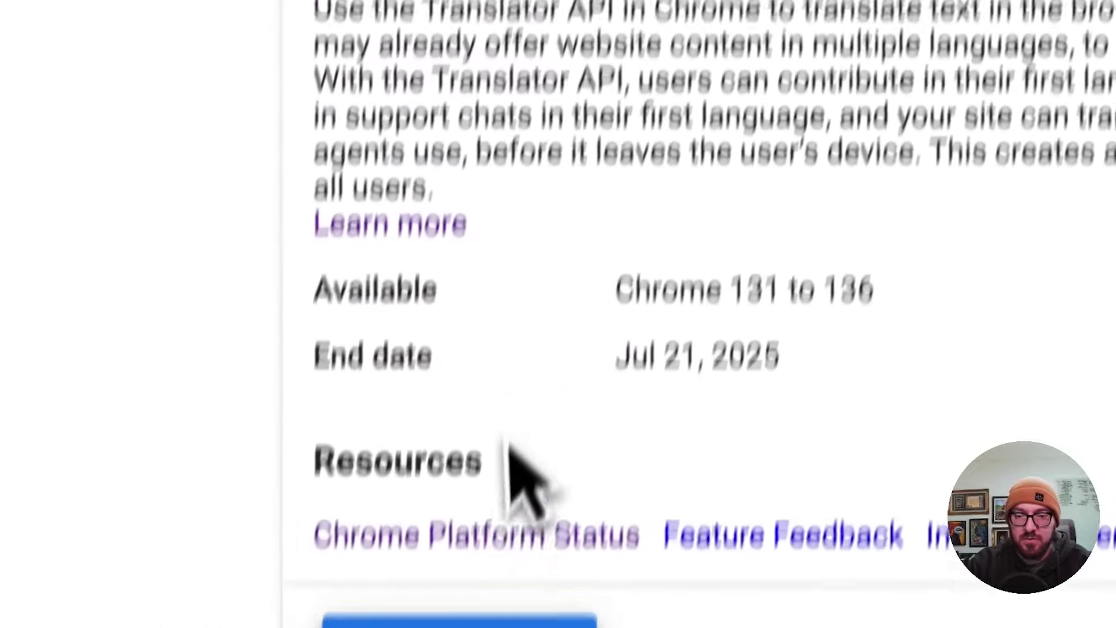
{"action": "left_click", "coordinate": [466, 625]}
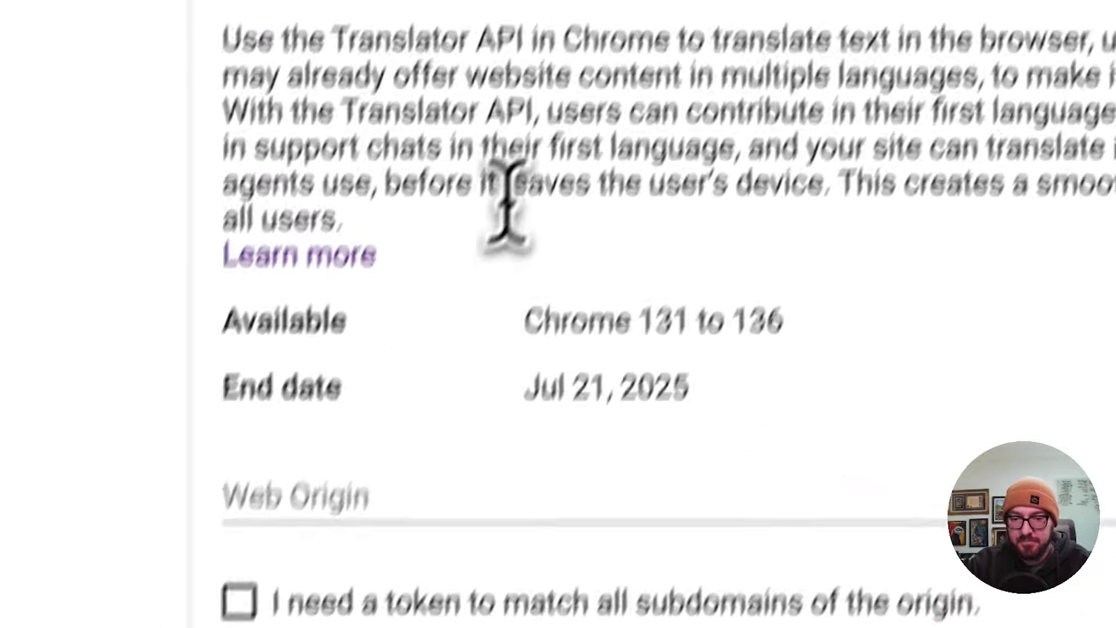
{"action": "left_click", "coordinate": [330, 513]}
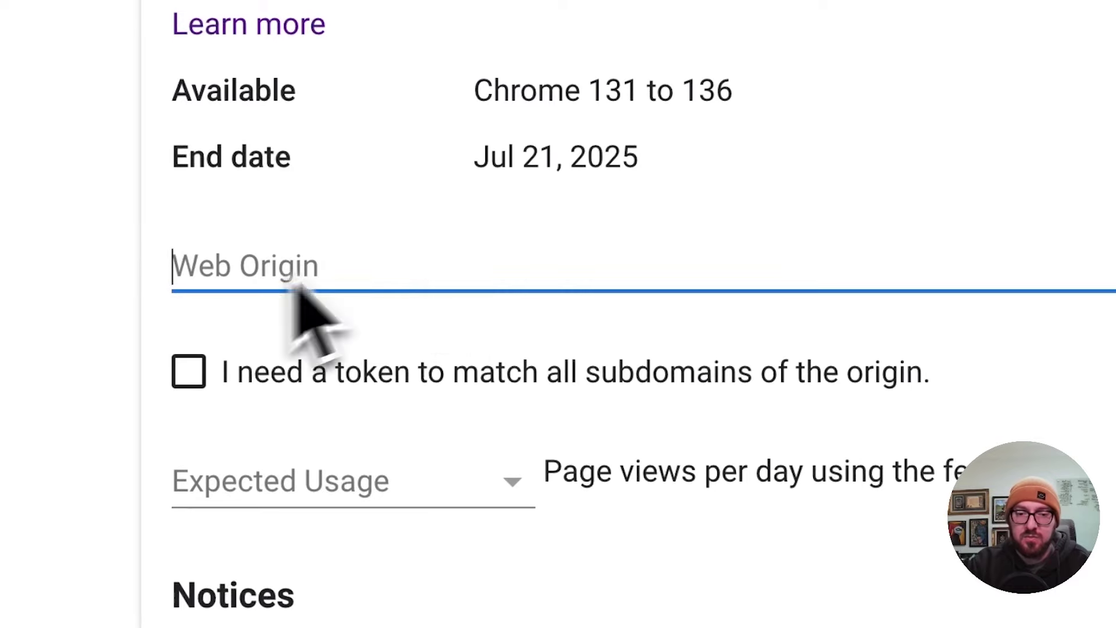
{"action": "mouse_move", "coordinate": [835, 326]}
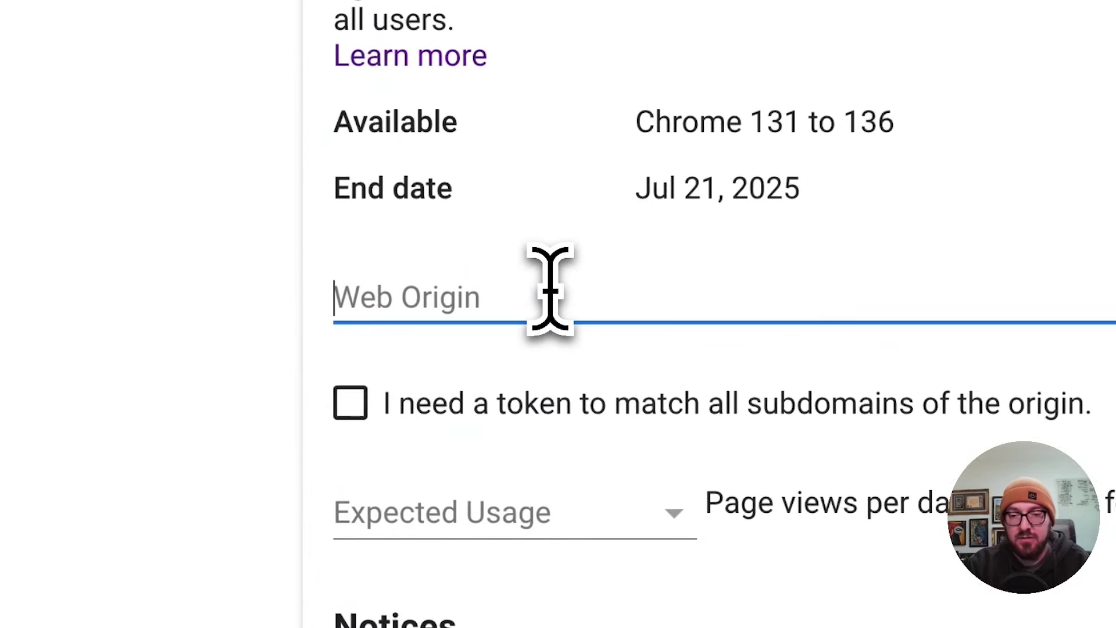
{"action": "type", "text": "Htt"}
{"action": "key", "text": "BackSpace"}
{"action": "key", "text": "BackSpace"}
{"action": "key", "text": "BackSpace"}
{"action": "type", "text": "http://localhost:3000"}
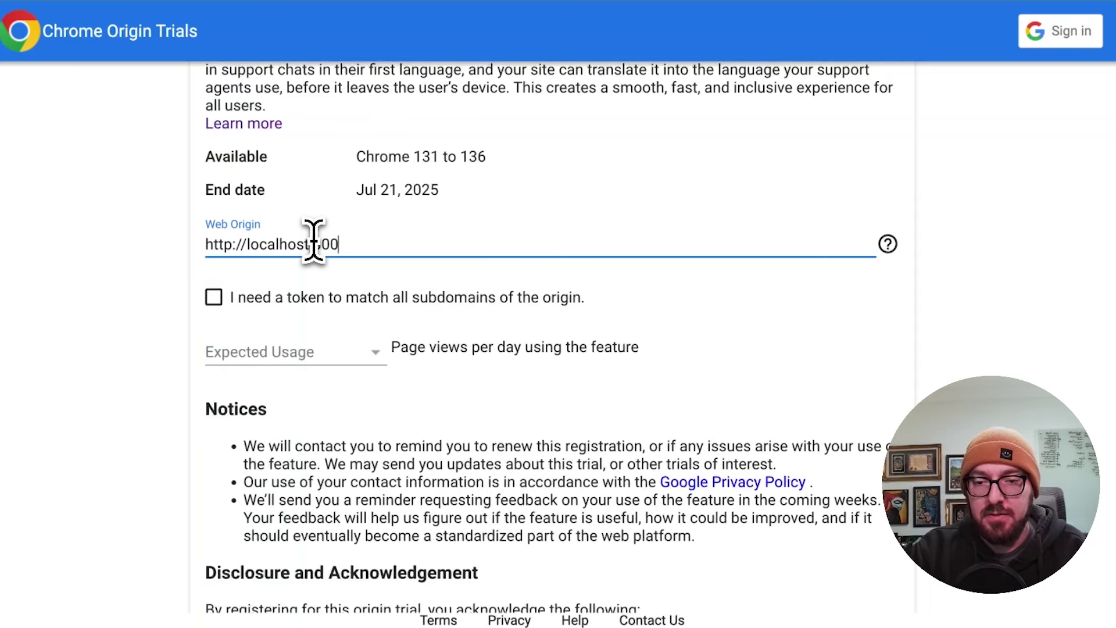
Request a token matching all subdomains of the origin and set the expected usage to 0 to 10,000 page views per day.
{"action": "left_click", "coordinate": [265, 297]}
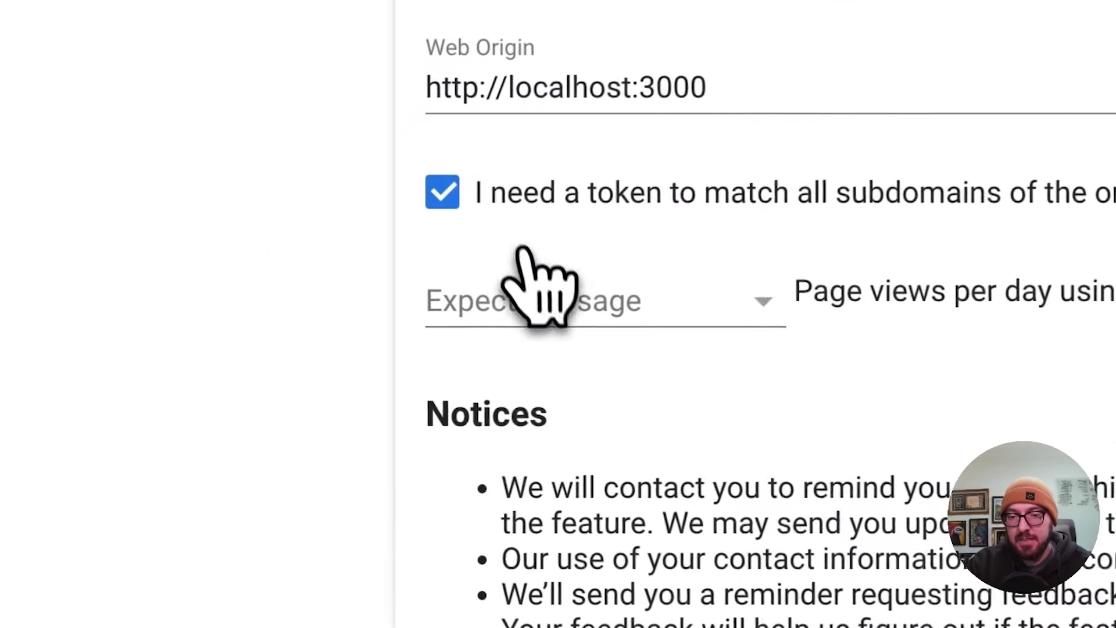
{"action": "left_click", "coordinate": [303, 352]}
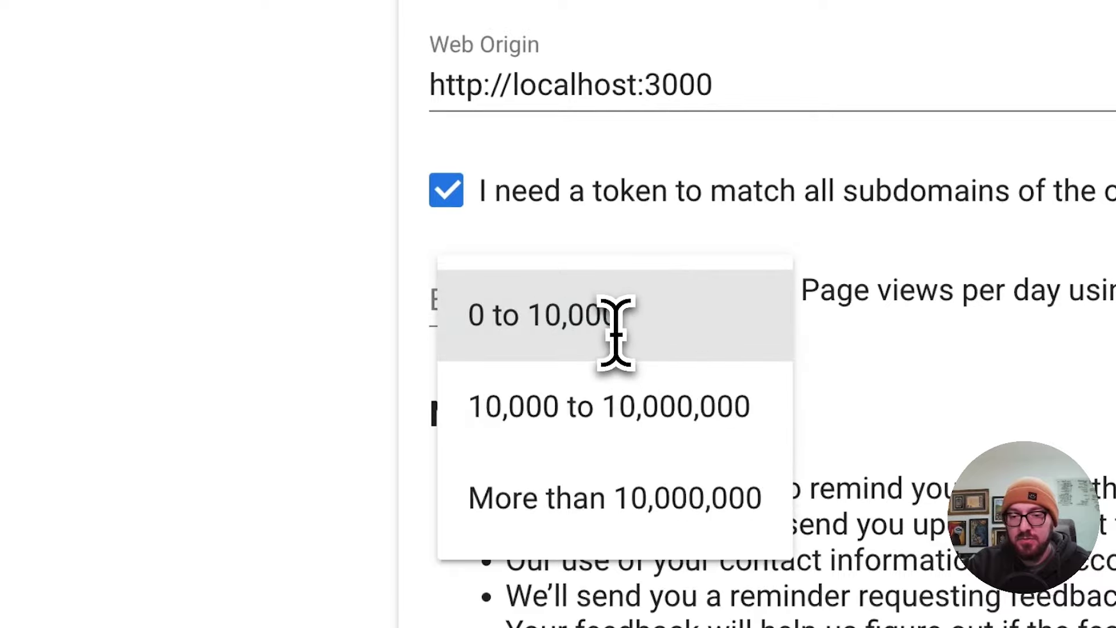
{"action": "left_click", "coordinate": [617, 333]}
Accept all four disclosure acknowledgements in the origin trial registration form.
{"action": "scroll", "coordinate": [407, 274], "scroll_direction": "down", "scroll_amount": 5}
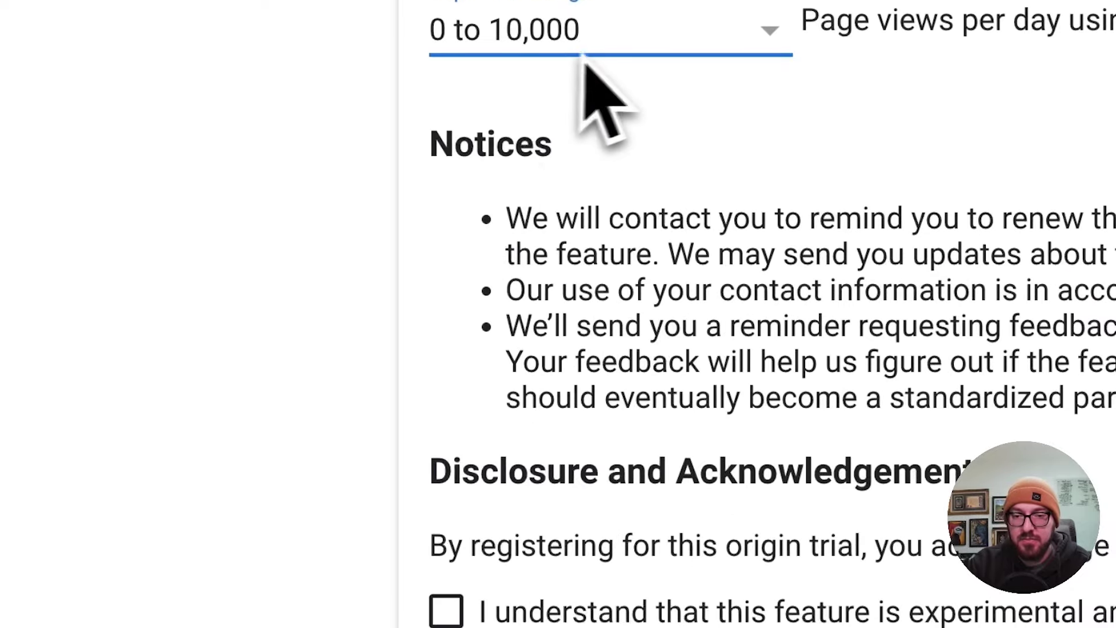
{"action": "scroll", "coordinate": [539, 225], "scroll_direction": "down", "scroll_amount": 6}
{"action": "left_click", "coordinate": [615, 262]}
{"action": "left_click", "coordinate": [578, 451]}
{"action": "left_click", "coordinate": [578, 394]}
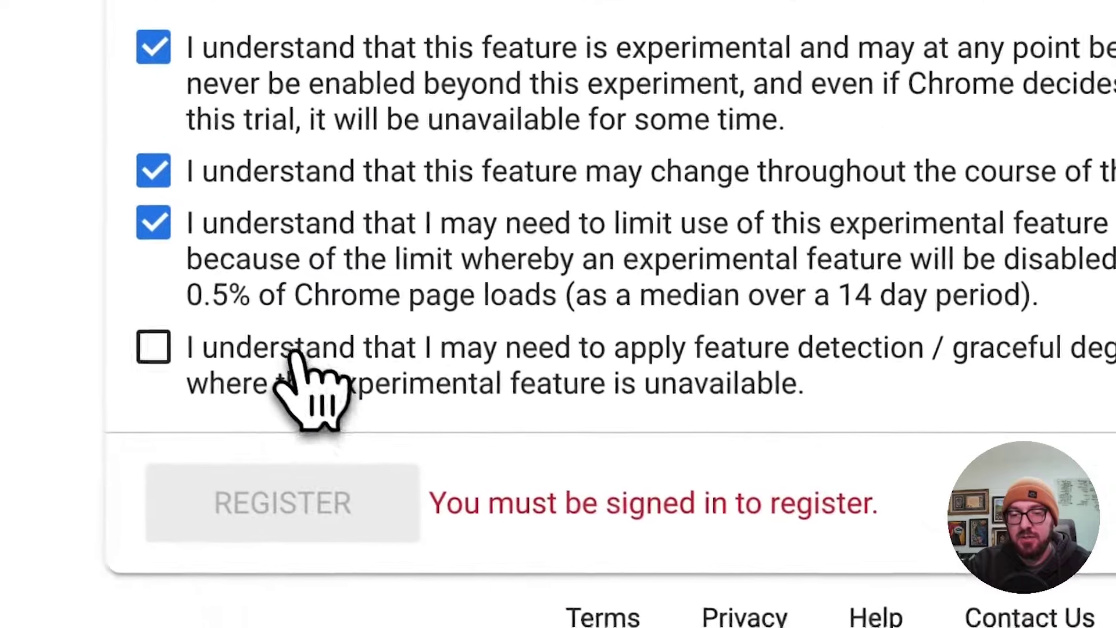
{"action": "left_click", "coordinate": [294, 353]}
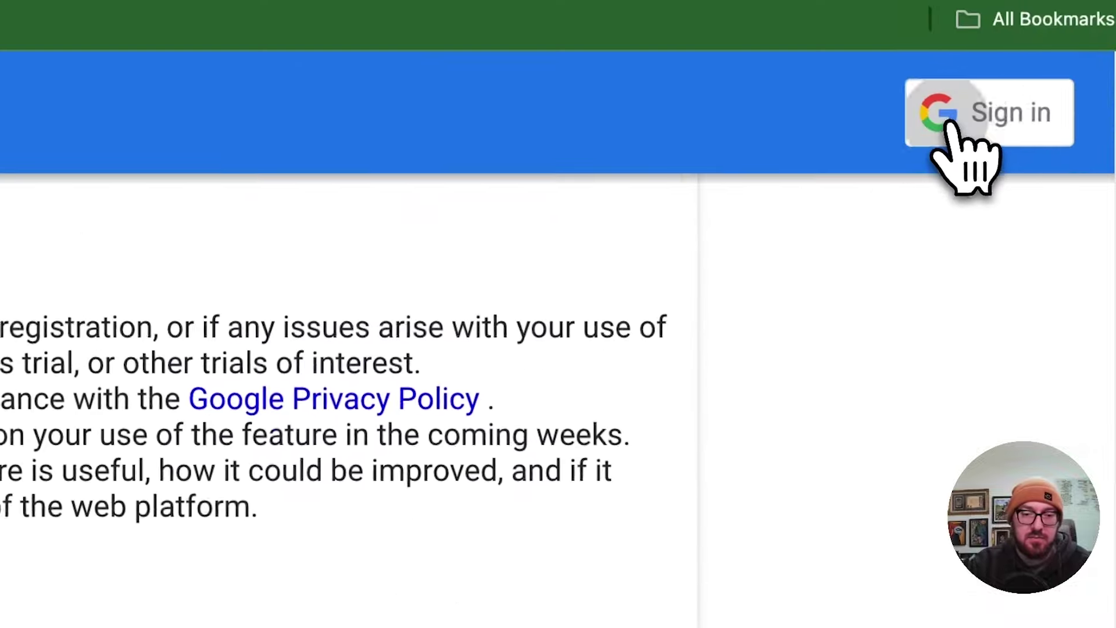
Sign in with the Google account and submit the Translator API trial registration.
{"action": "left_click", "coordinate": [949, 123]}
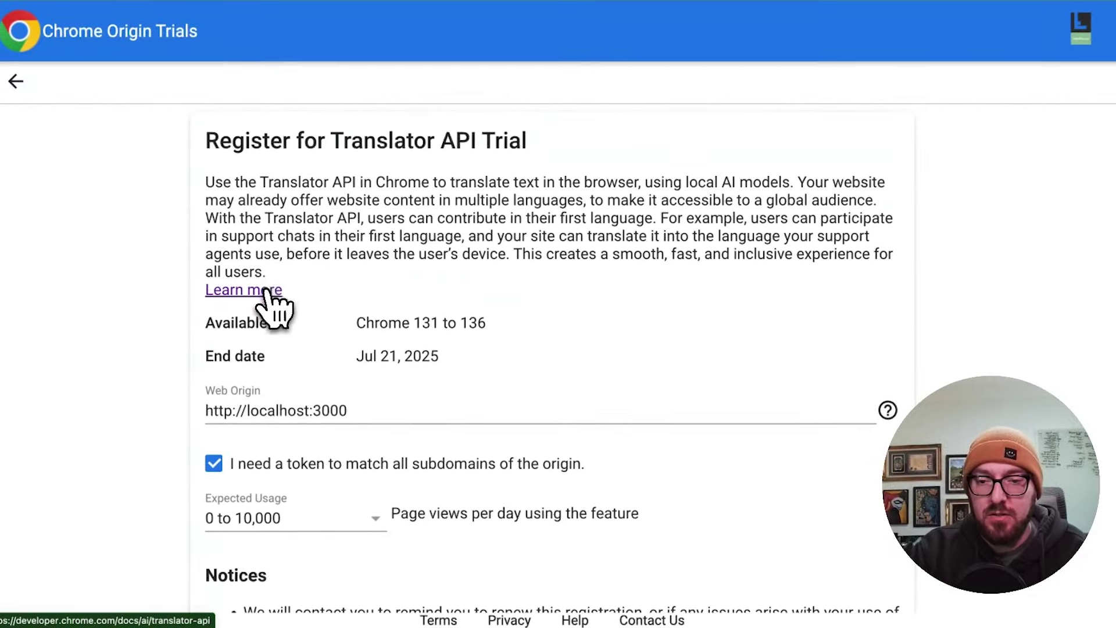
{"action": "scroll", "coordinate": [274, 311], "scroll_direction": "down", "scroll_amount": 8}
{"action": "scroll", "coordinate": [265, 259], "scroll_direction": "down", "scroll_amount": 1}
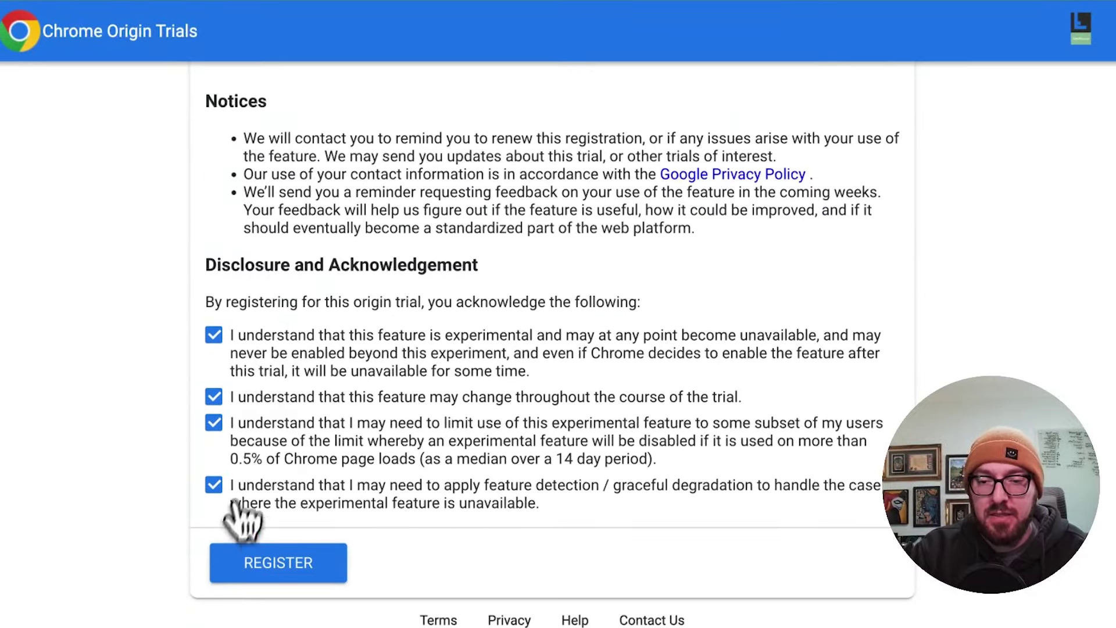
{"action": "left_click", "coordinate": [265, 563]}
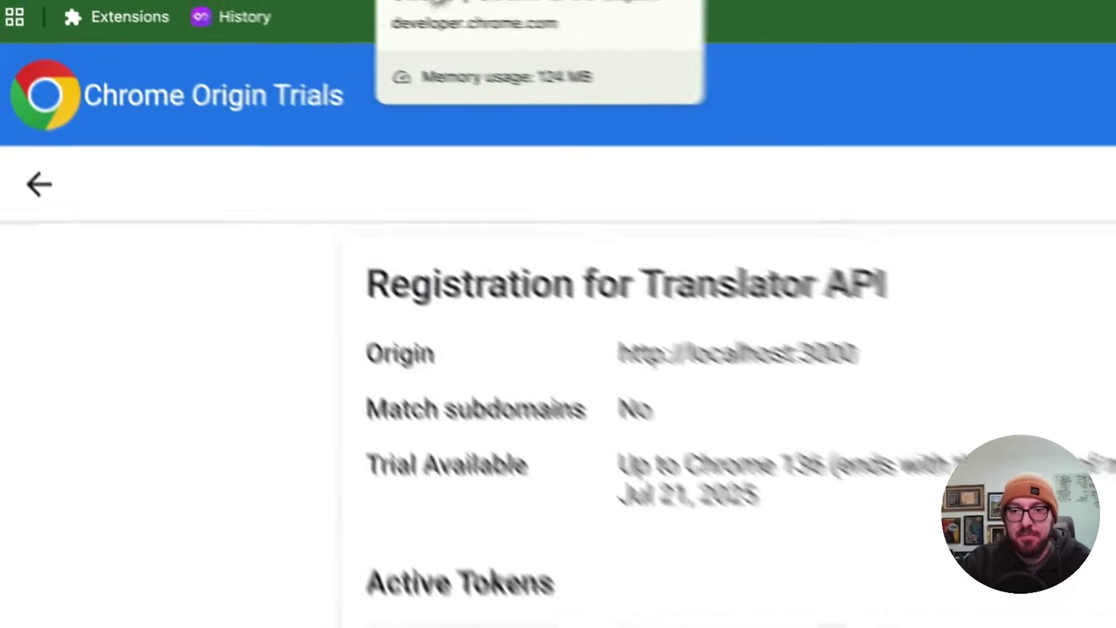
Return to the Translator API documentation and review the origin trial sign-up steps about using the provided token.
{"action": "left_click", "coordinate": [501, 3]}
{"action": "scroll", "coordinate": [617, 454], "scroll_direction": "down", "scroll_amount": 1}
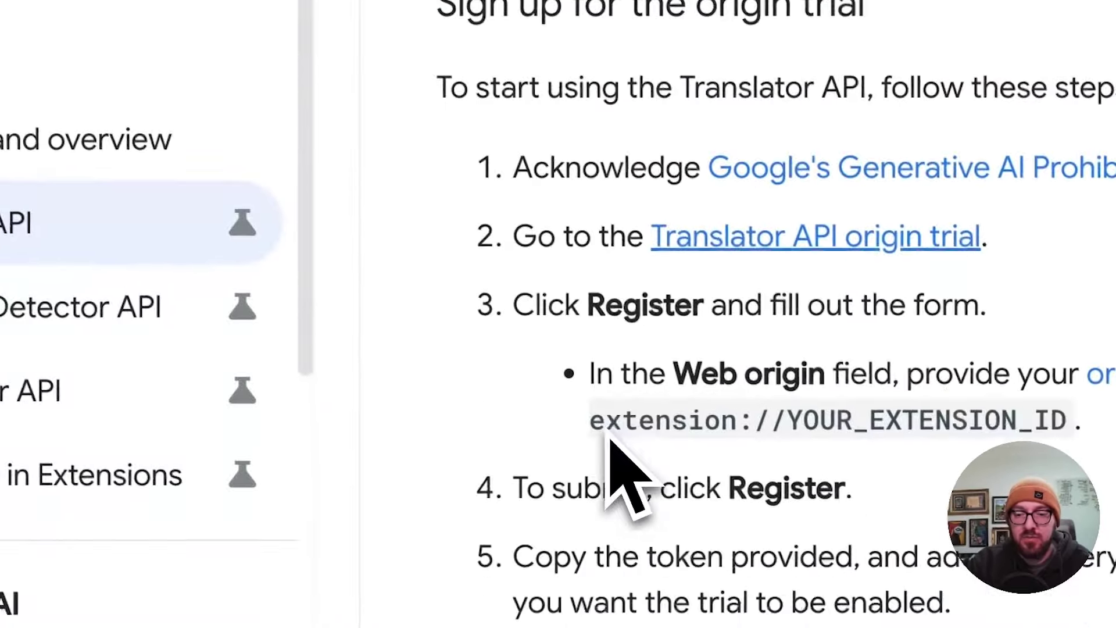
{"action": "scroll", "coordinate": [611, 438], "scroll_direction": "down", "scroll_amount": 5}
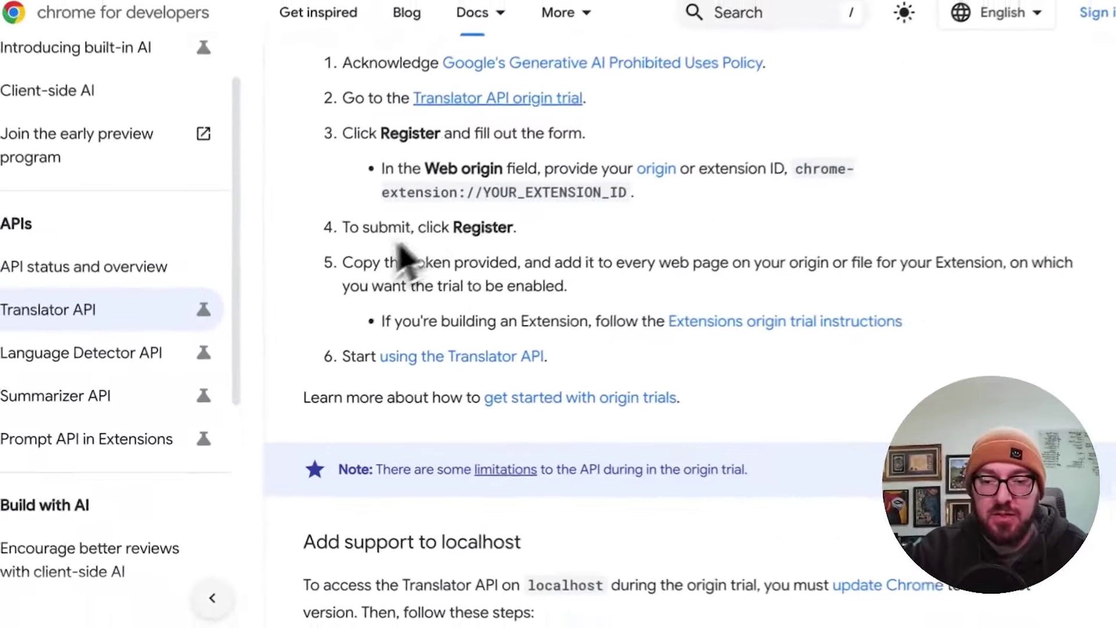
{"action": "scroll", "coordinate": [405, 259], "scroll_direction": "down", "scroll_amount": 1}
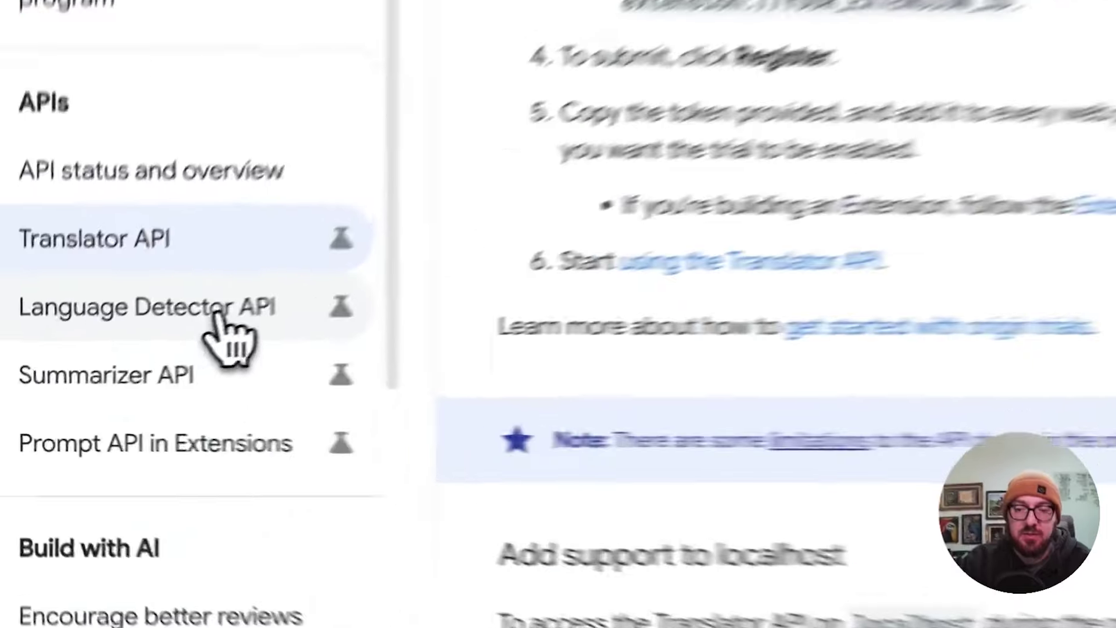
Open the Language Detector API documentation and review its localhost setup steps, highlighting the chrome://flags/#language-detection-api address.
{"action": "left_click", "coordinate": [124, 357]}
{"action": "scroll", "coordinate": [703, 291], "scroll_direction": "down", "scroll_amount": 10}
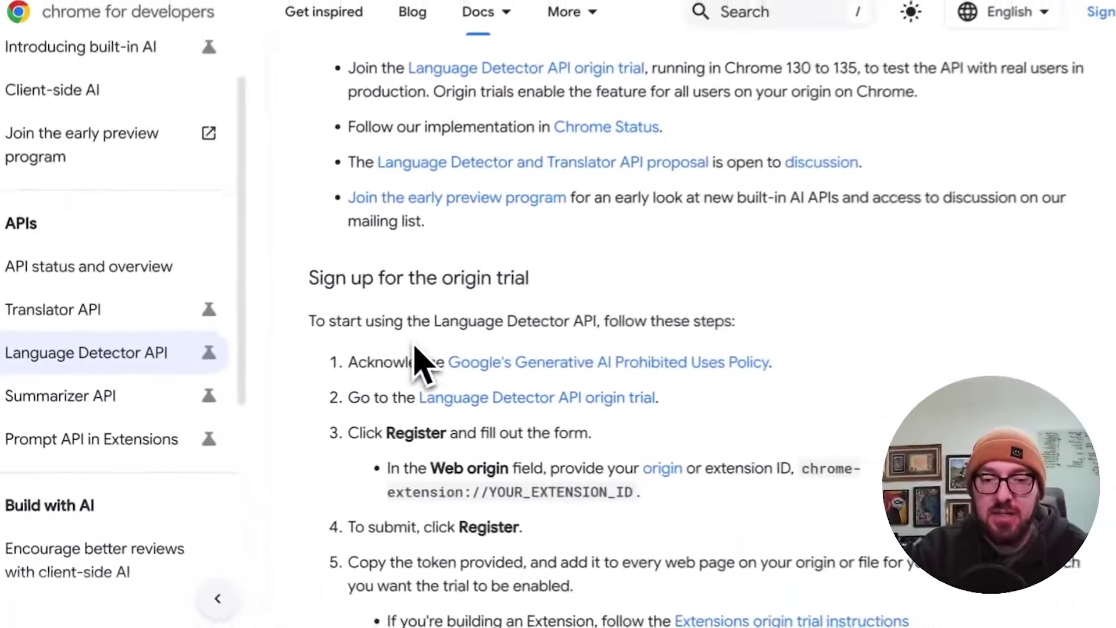
{"action": "scroll", "coordinate": [407, 352], "scroll_direction": "down", "scroll_amount": 7}
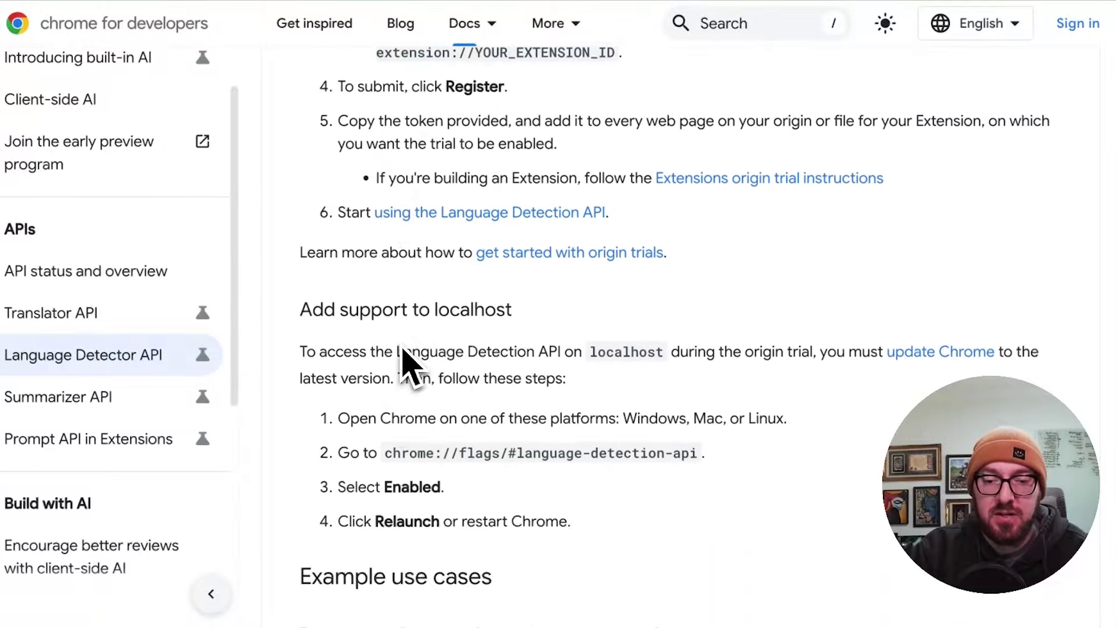
{"action": "scroll", "coordinate": [410, 357], "scroll_direction": "down", "scroll_amount": 3}
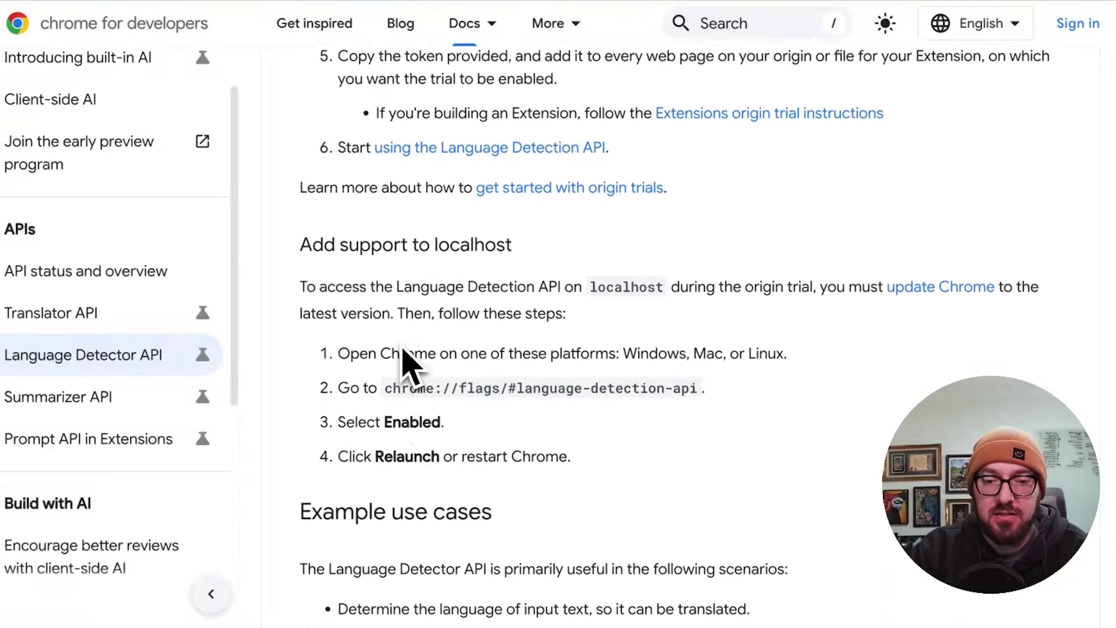
{"action": "left_click_drag", "start_coordinate": [700, 328], "coordinate": [414, 325]}
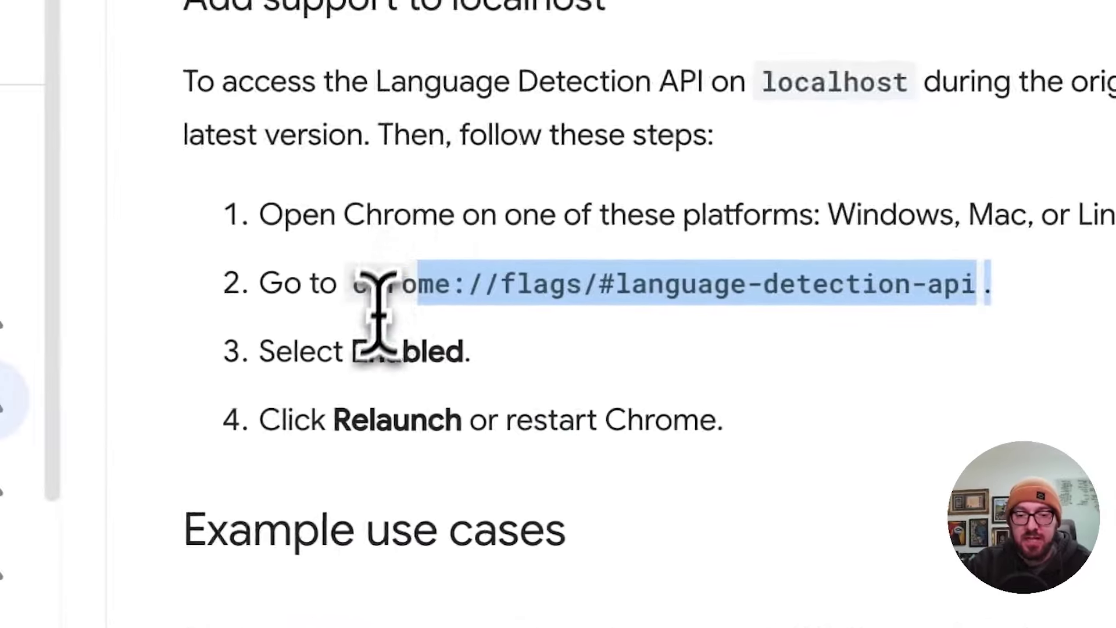
Review the Language Detector API usage section, its availability check code and the origin trial sign-up steps.
{"action": "scroll", "coordinate": [369, 337], "scroll_direction": "down", "scroll_amount": 8}
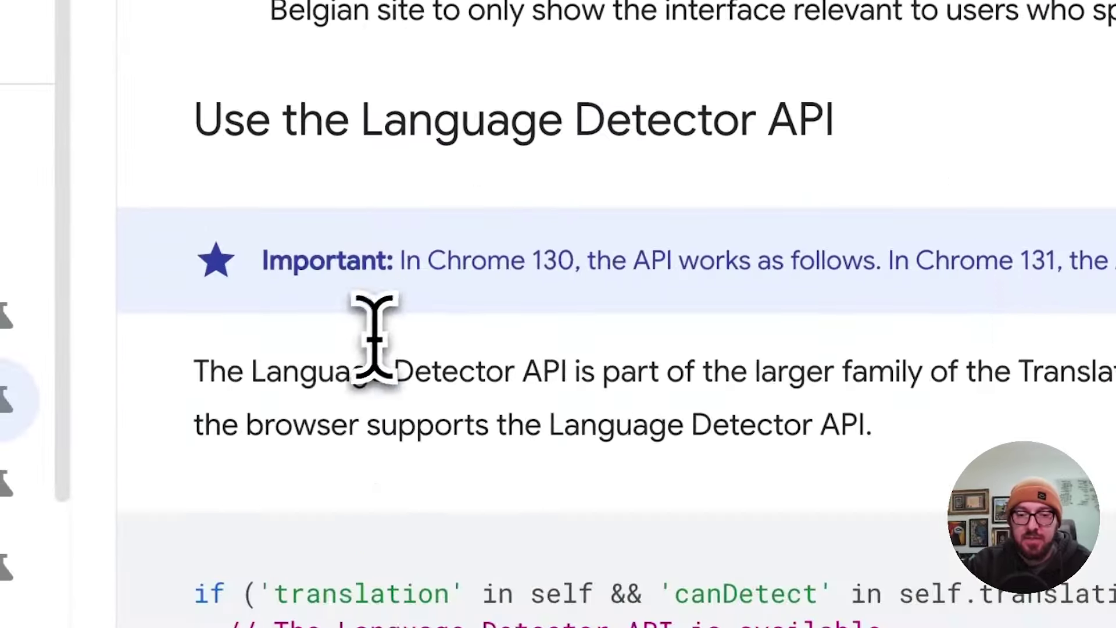
{"action": "scroll", "coordinate": [375, 338], "scroll_direction": "down", "scroll_amount": 6}
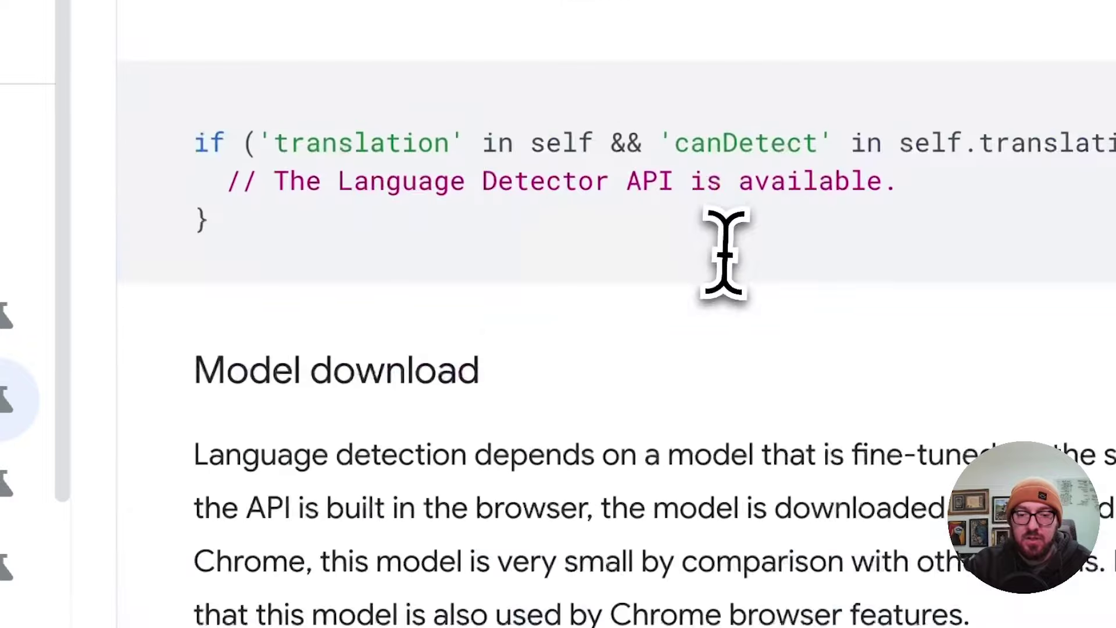
{"action": "scroll", "coordinate": [456, 249], "scroll_direction": "up", "scroll_amount": 12}
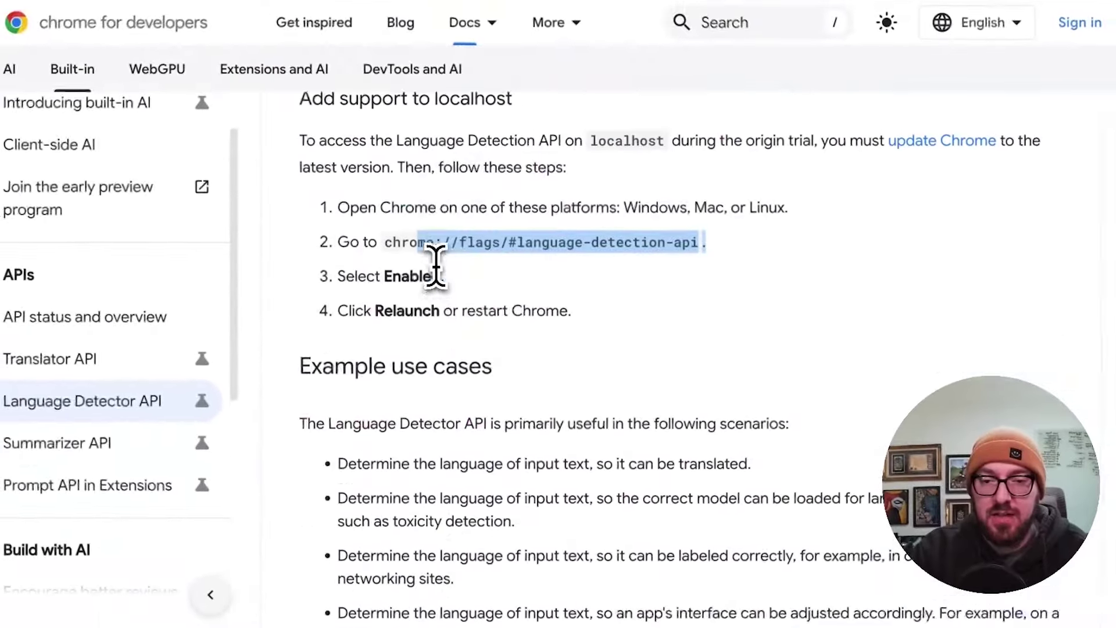
{"action": "scroll", "coordinate": [437, 267], "scroll_direction": "up", "scroll_amount": 5}
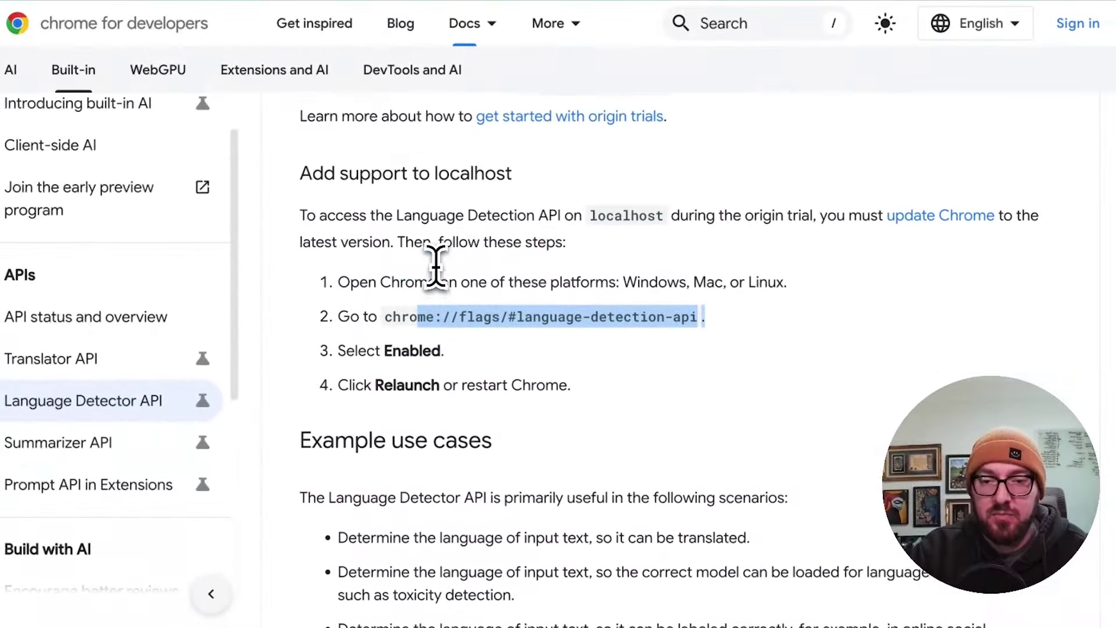
{"action": "scroll", "coordinate": [436, 288], "scroll_direction": "up", "scroll_amount": 3}
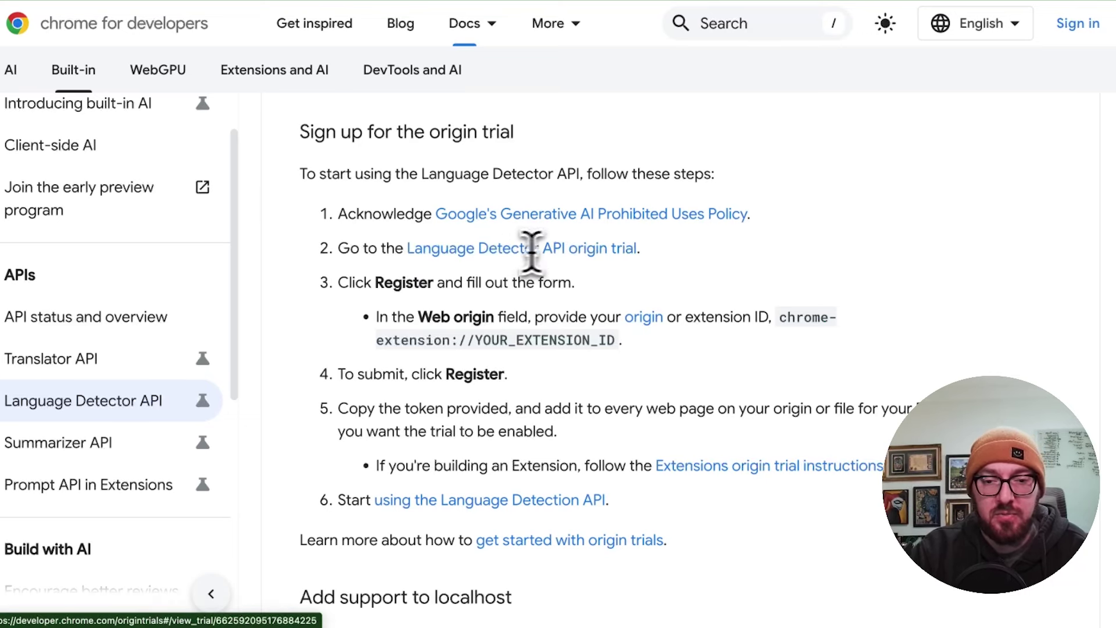
{"action": "scroll", "coordinate": [436, 311], "scroll_direction": "down", "scroll_amount": 1}
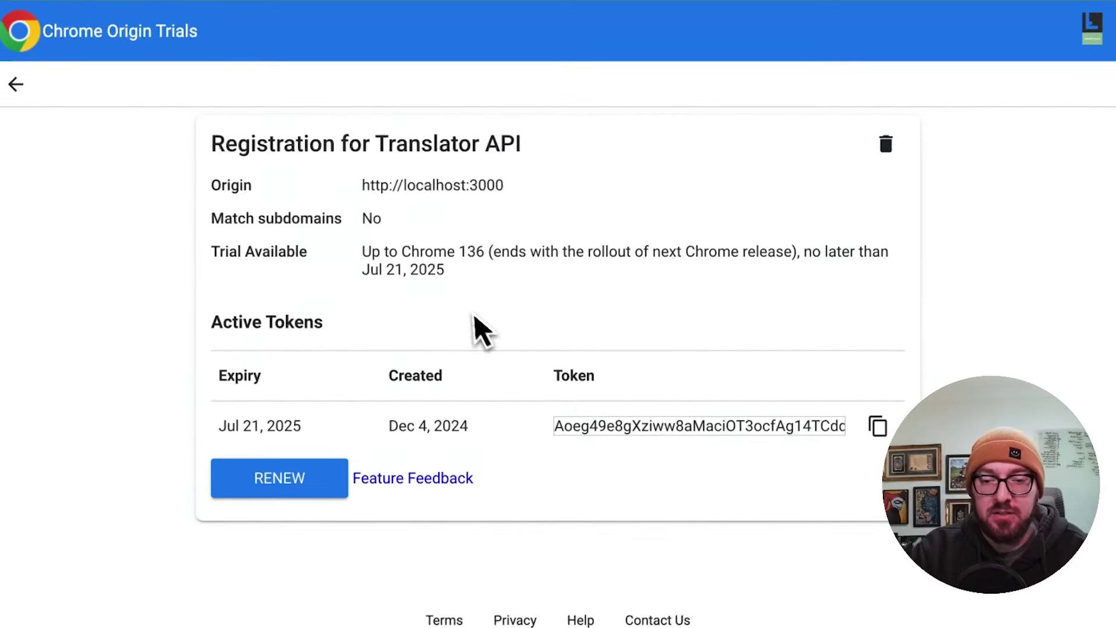
Switch to the Cursor editor holding the built-in-ai project and make its window full screen.
{"action": "key", "text": "super+space"}
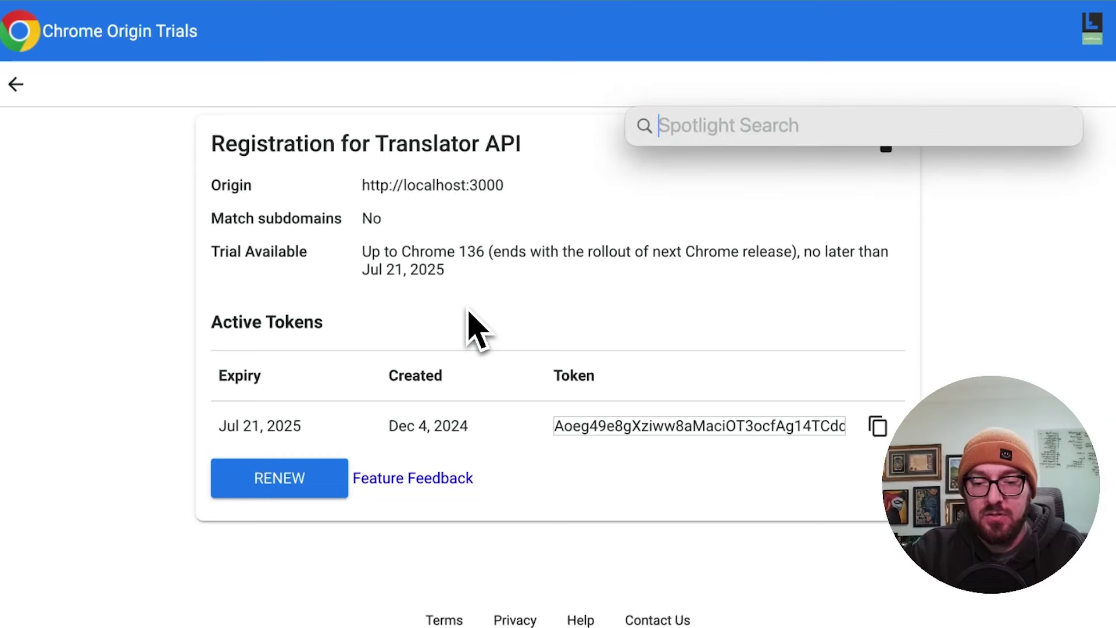
{"action": "key", "text": "Escape"}
{"action": "mouse_move", "coordinate": [516, 624]}
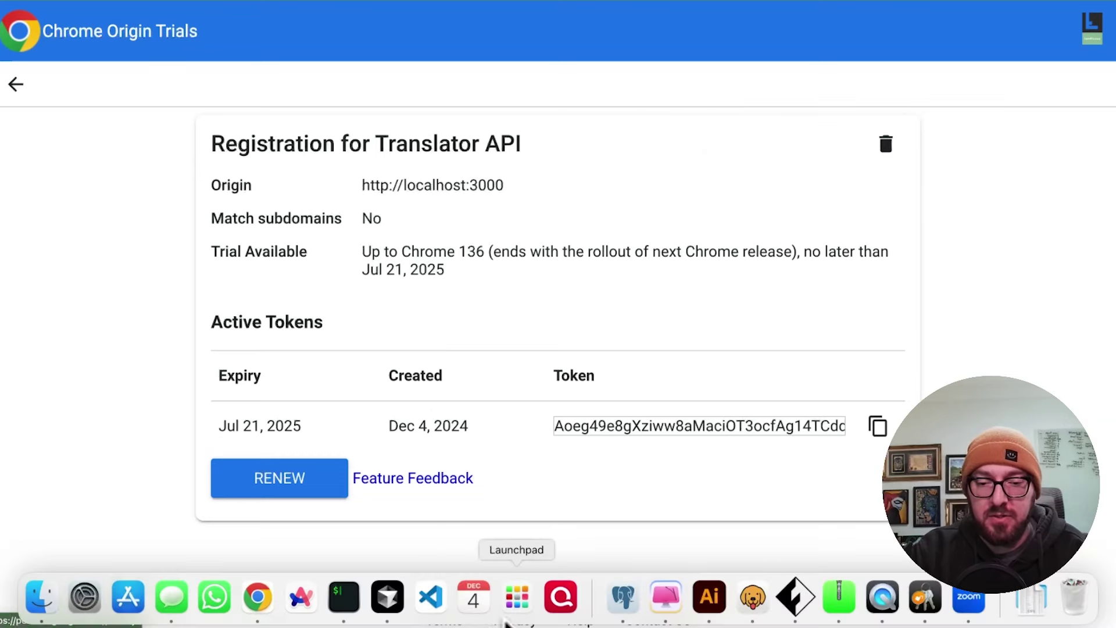
{"action": "left_click", "coordinate": [388, 596]}
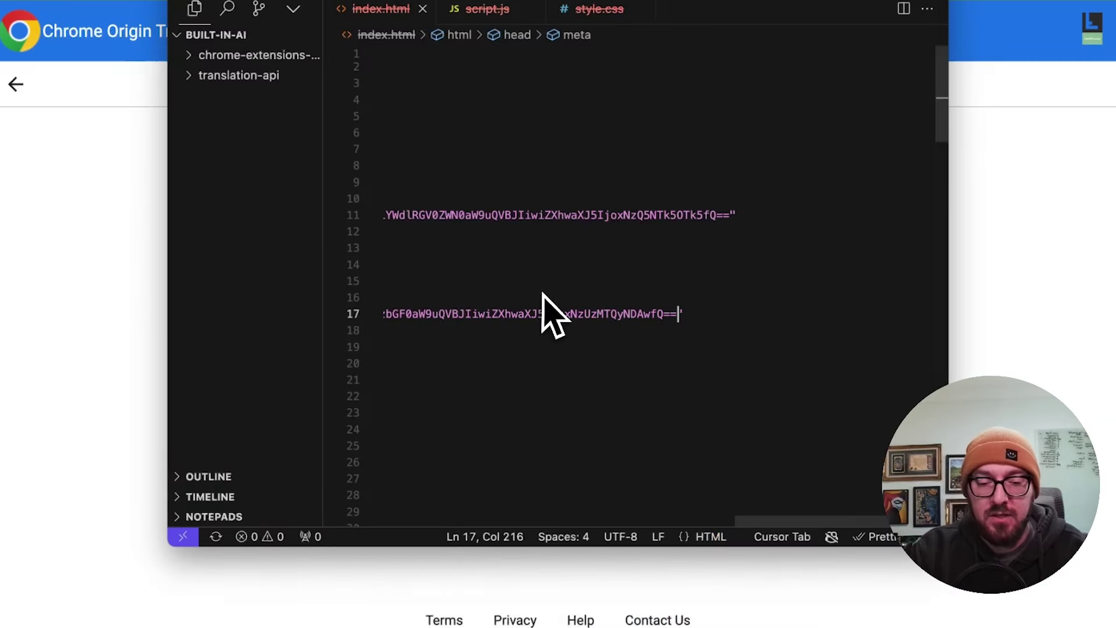
{"action": "key", "text": "ctrl+super+f"}
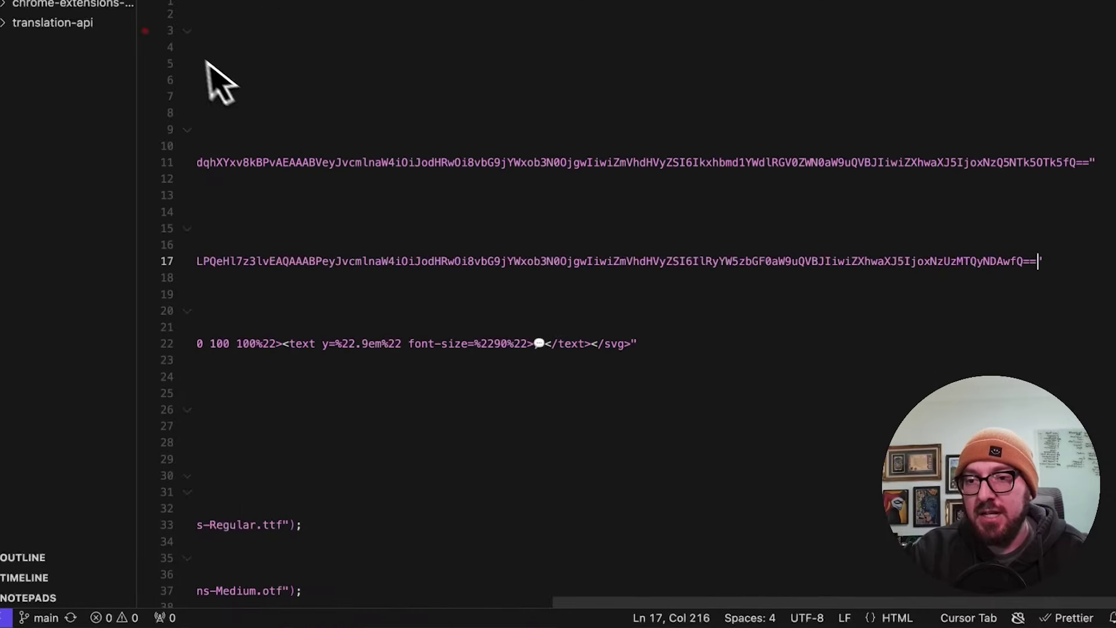
Close the deleted files still open in the editor and open index.html from the translation-api folder.
{"action": "left_click", "coordinate": [97, 23]}
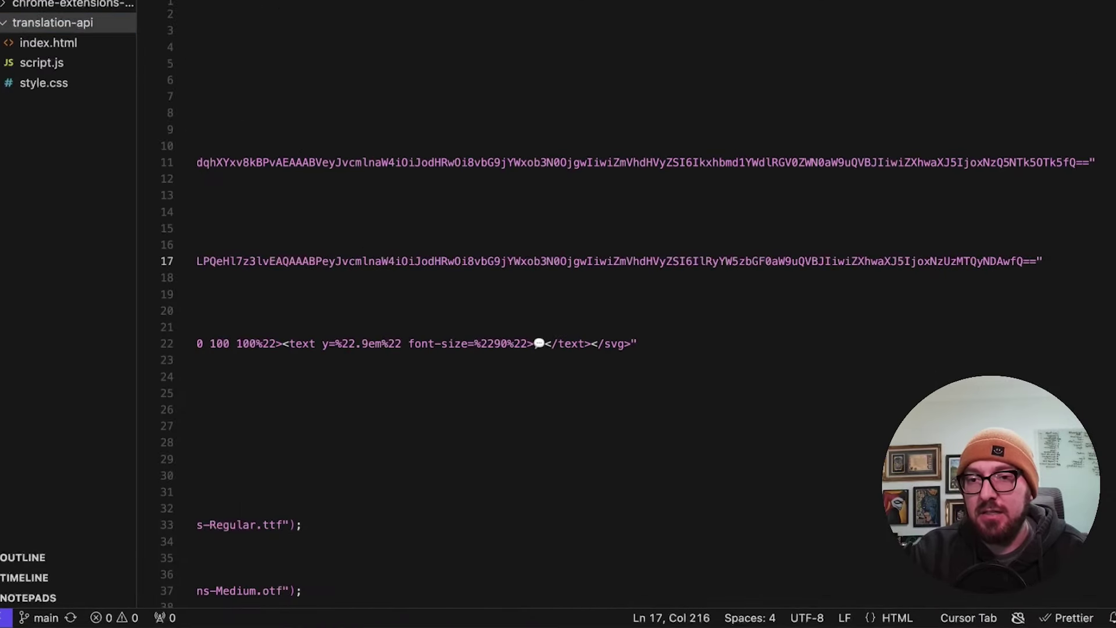
{"action": "key", "text": "super+w"}
{"action": "key", "text": "super+w"}
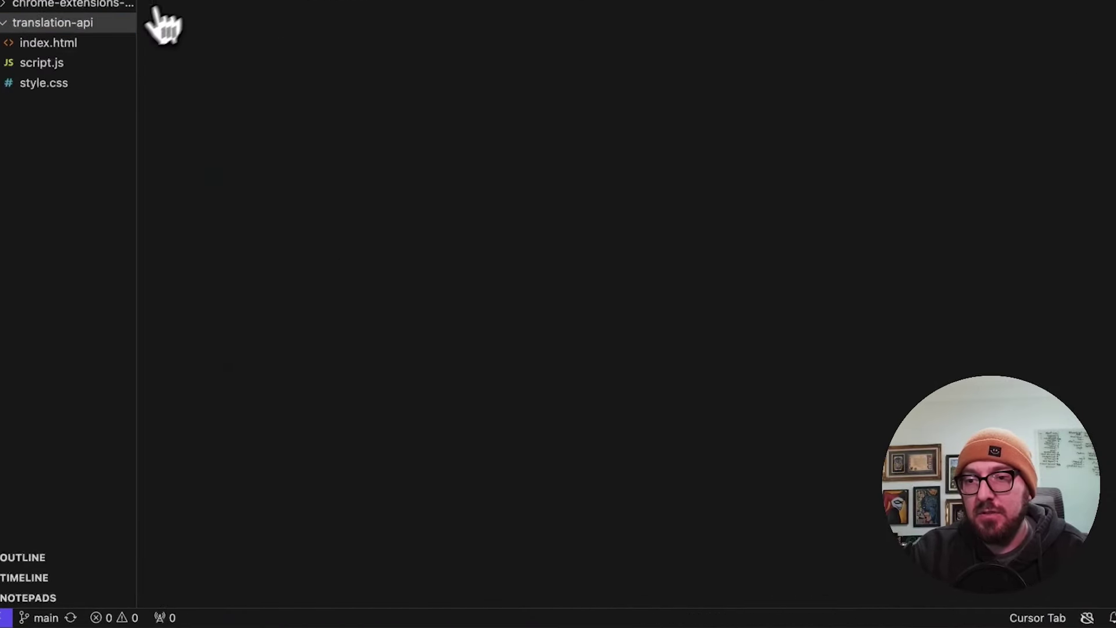
{"action": "left_click", "coordinate": [99, 44]}
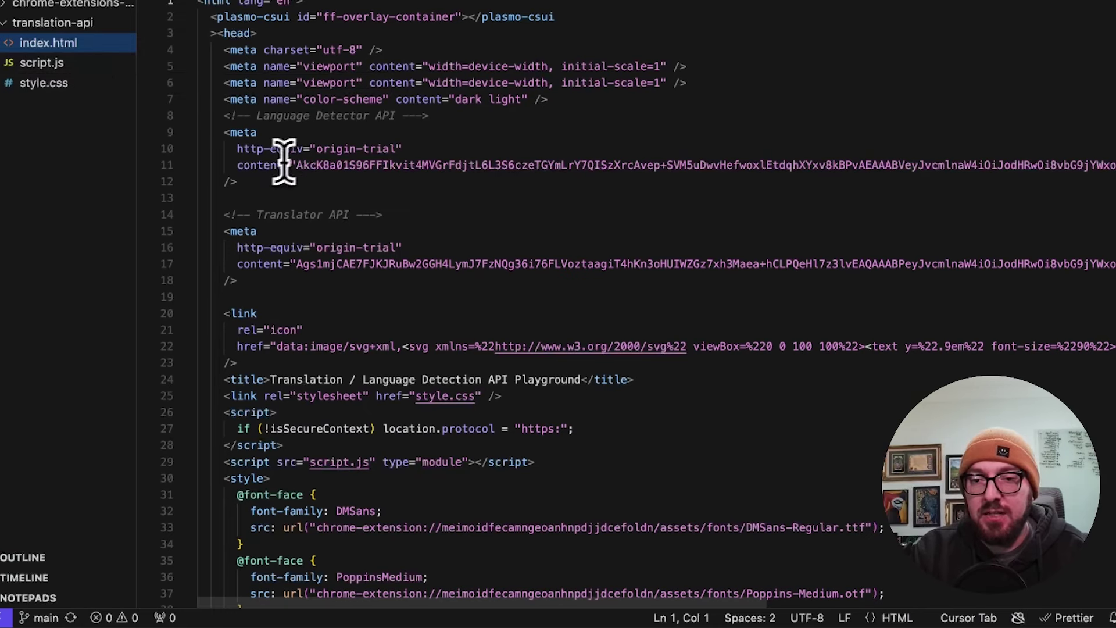
Examine the origin-trial meta tag for the Language Detector API in index.html, including its http-equiv and content attributes.
{"action": "left_click_drag", "start_coordinate": [237, 149], "coordinate": [426, 149]}
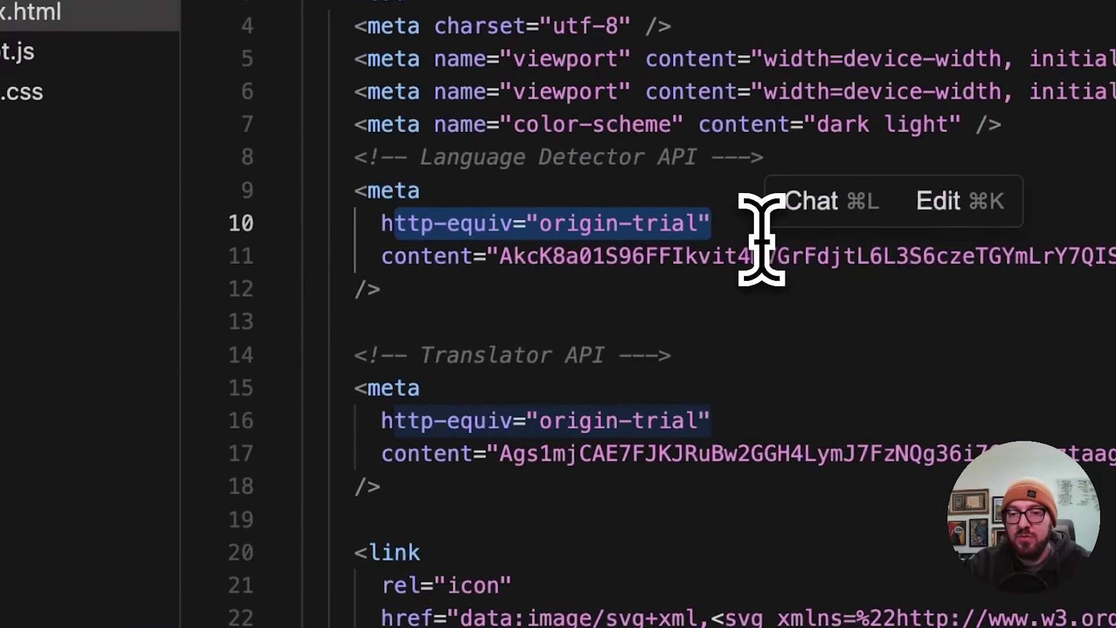
{"action": "left_click", "coordinate": [385, 149]}
{"action": "left_click_drag", "start_coordinate": [688, 227], "coordinate": [544, 225]}
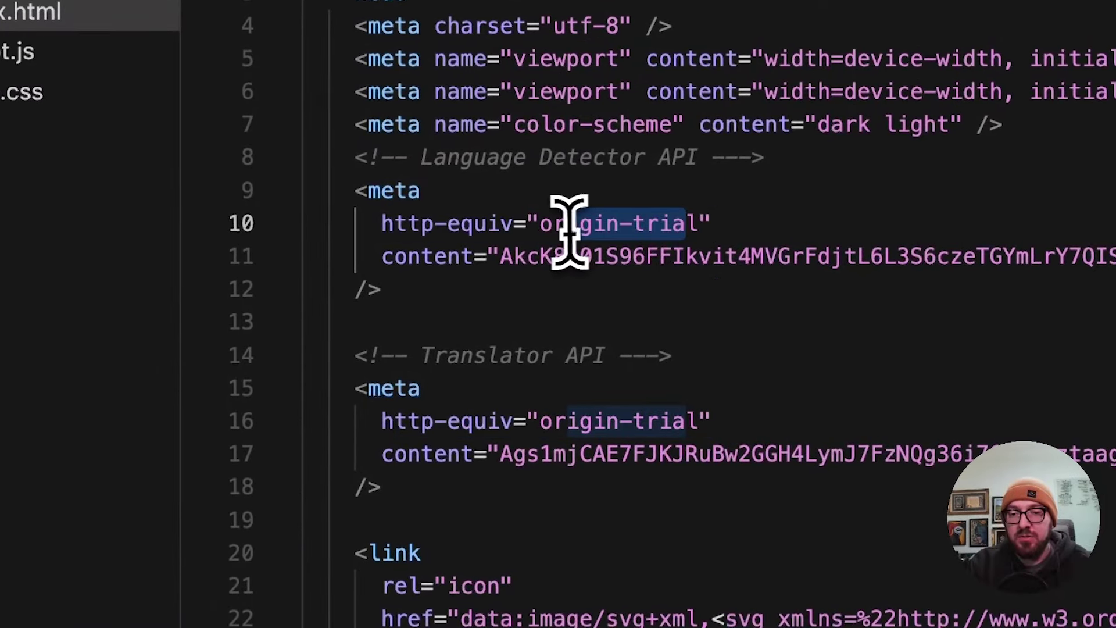
{"action": "left_click_drag", "start_coordinate": [357, 190], "coordinate": [383, 289]}
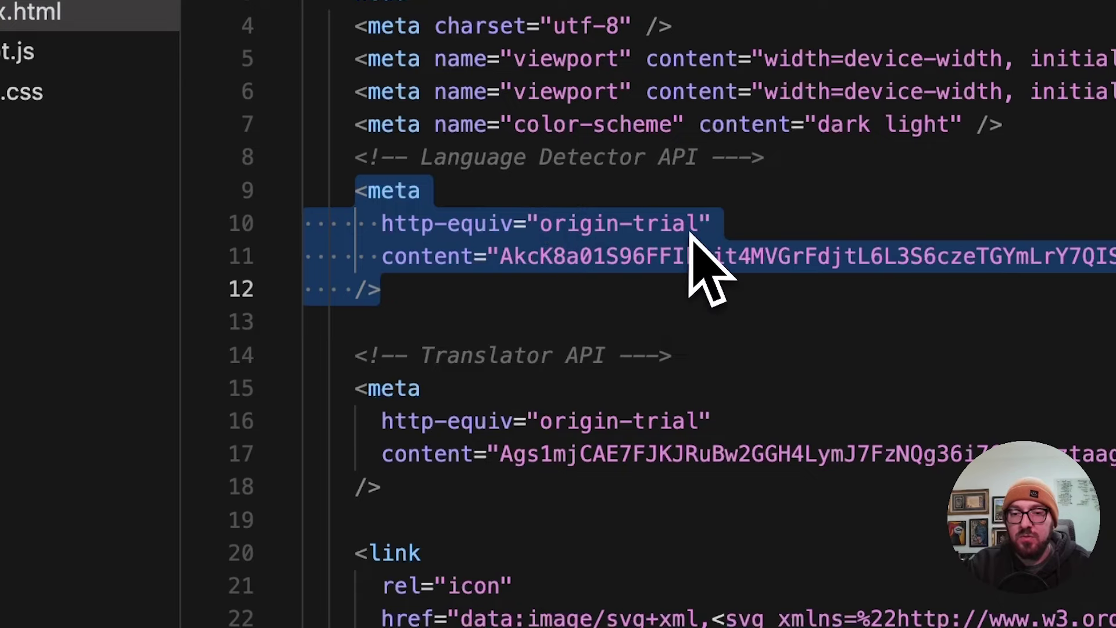
{"action": "left_click", "coordinate": [673, 223]}
{"action": "left_click", "coordinate": [512, 263]}
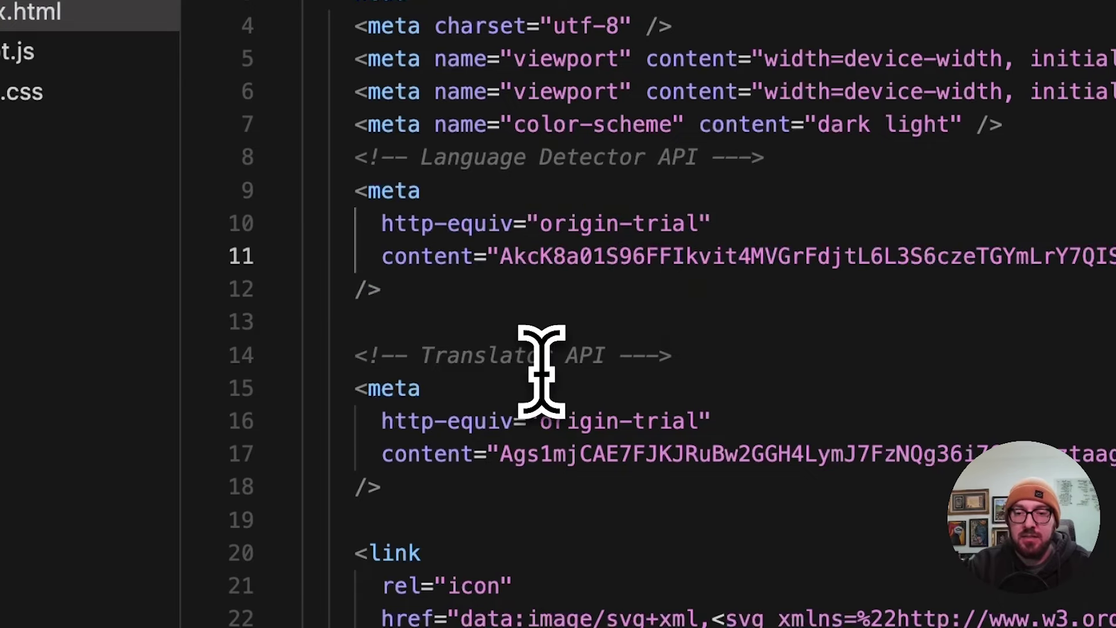
{"action": "key", "text": "End"}
{"action": "key", "text": "shift+Home"}
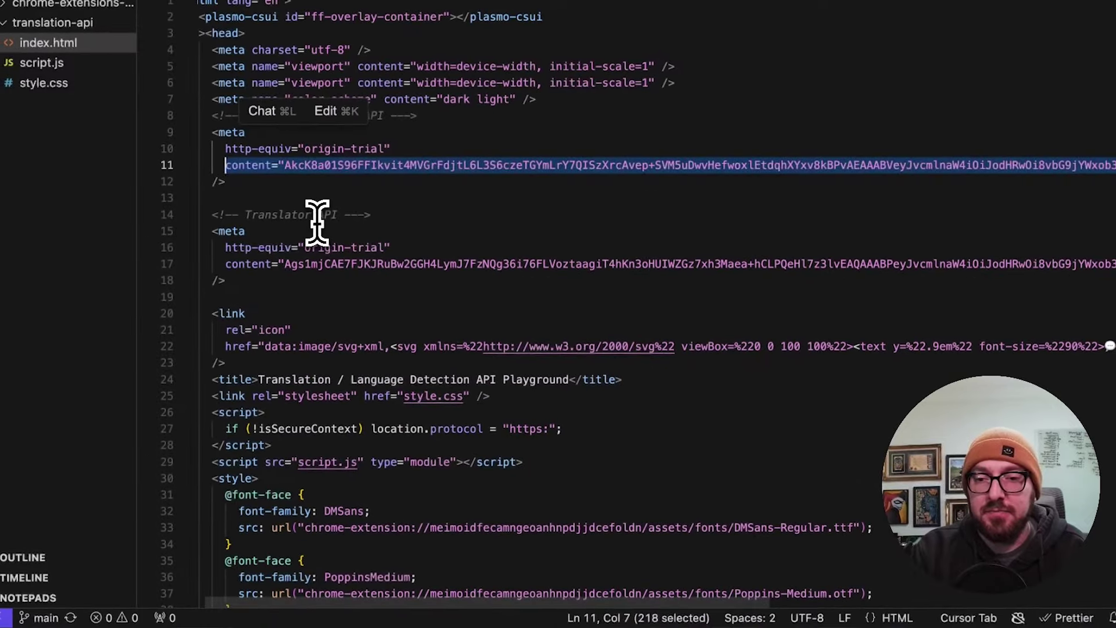
{"action": "key", "text": "Escape"}
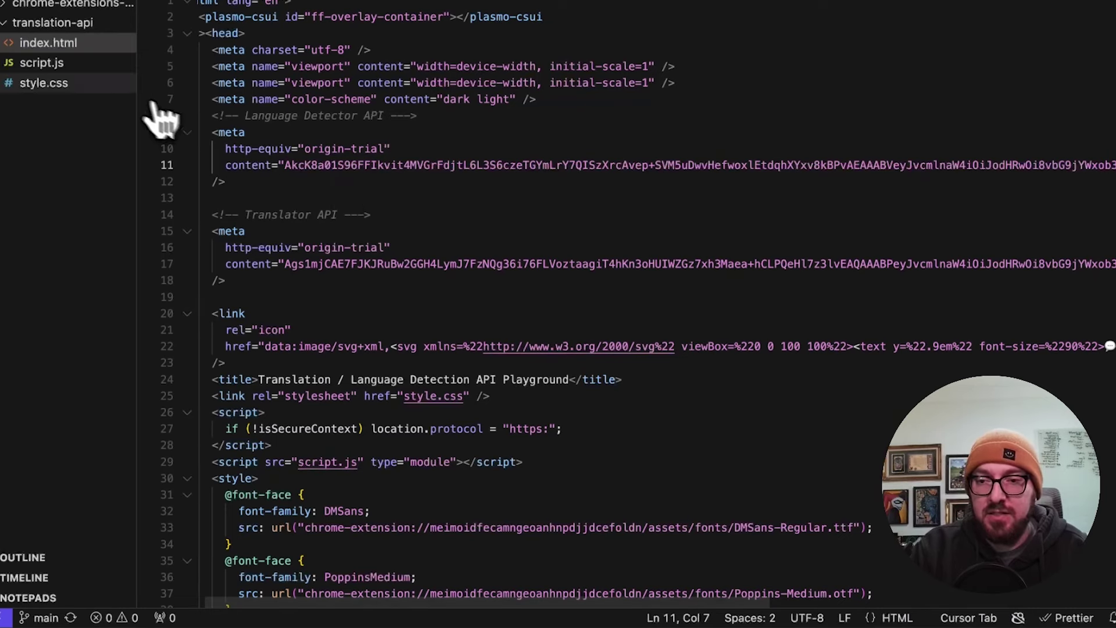
Open script.js from the translation-api folder and look through its element queries, input listener and language-name helper.
{"action": "left_click", "coordinate": [51, 66]}
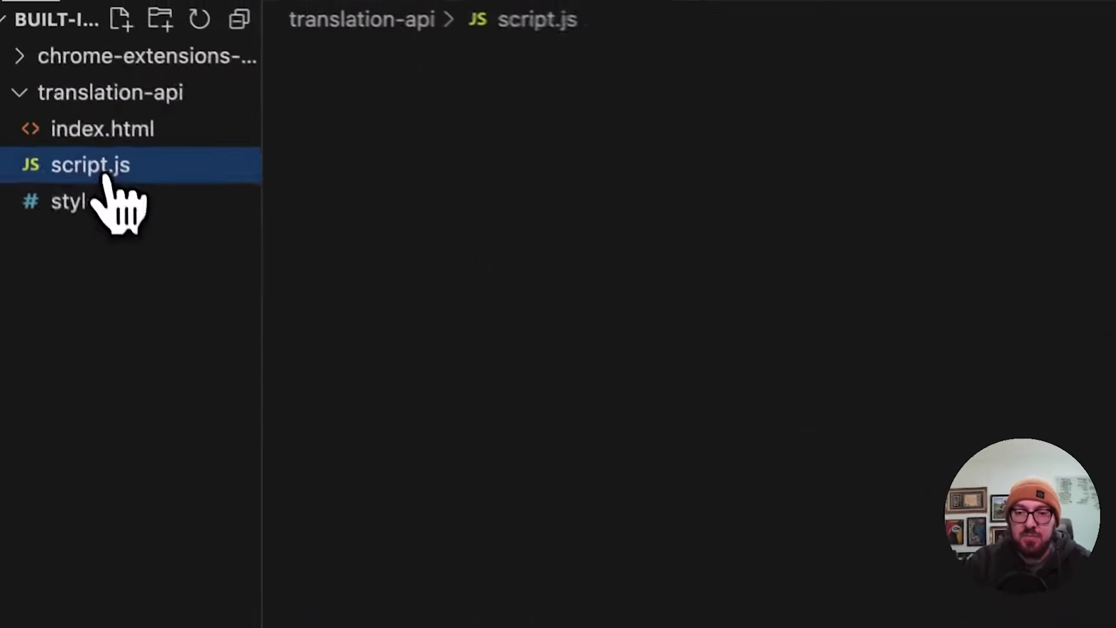
{"action": "scroll", "coordinate": [464, 287], "scroll_direction": "down", "scroll_amount": 5}
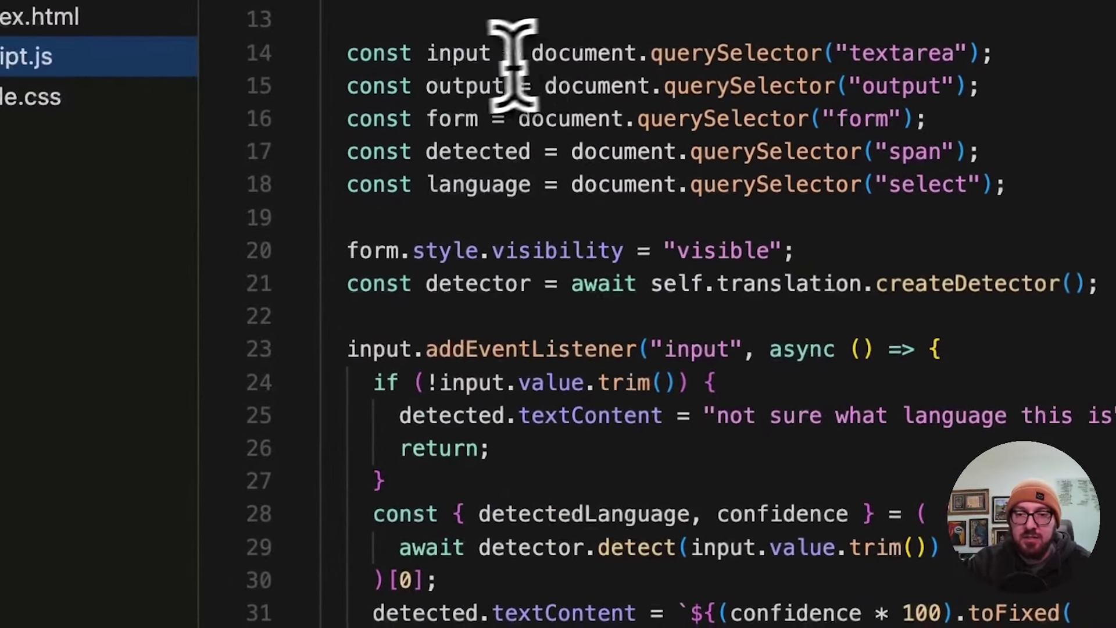
{"action": "left_click_drag", "start_coordinate": [381, 65], "coordinate": [680, 627]}
{"action": "left_click_drag", "start_coordinate": [611, 563], "coordinate": [479, 526]}
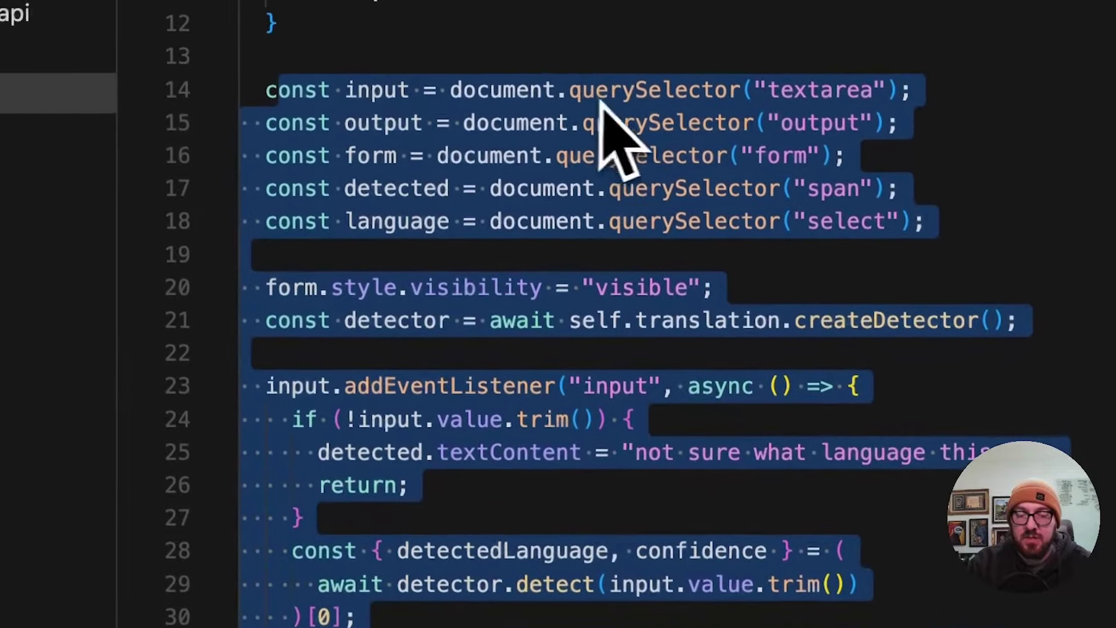
{"action": "scroll", "coordinate": [608, 355], "scroll_direction": "down", "scroll_amount": 4}
{"action": "scroll", "coordinate": [600, 478], "scroll_direction": "down", "scroll_amount": 3}
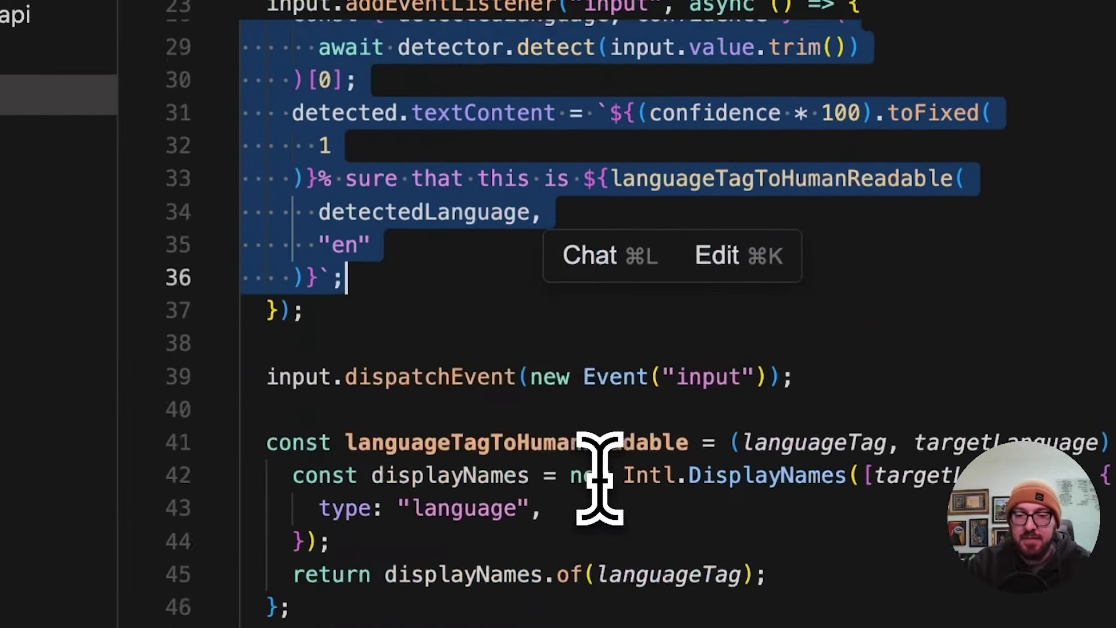
{"action": "scroll", "coordinate": [599, 461], "scroll_direction": "up", "scroll_amount": 12}
Examine the support check in script.js that tests for "translation" in self and "createDetector" in self.translation.
{"action": "left_click_drag", "start_coordinate": [518, 319], "coordinate": [270, 175]}
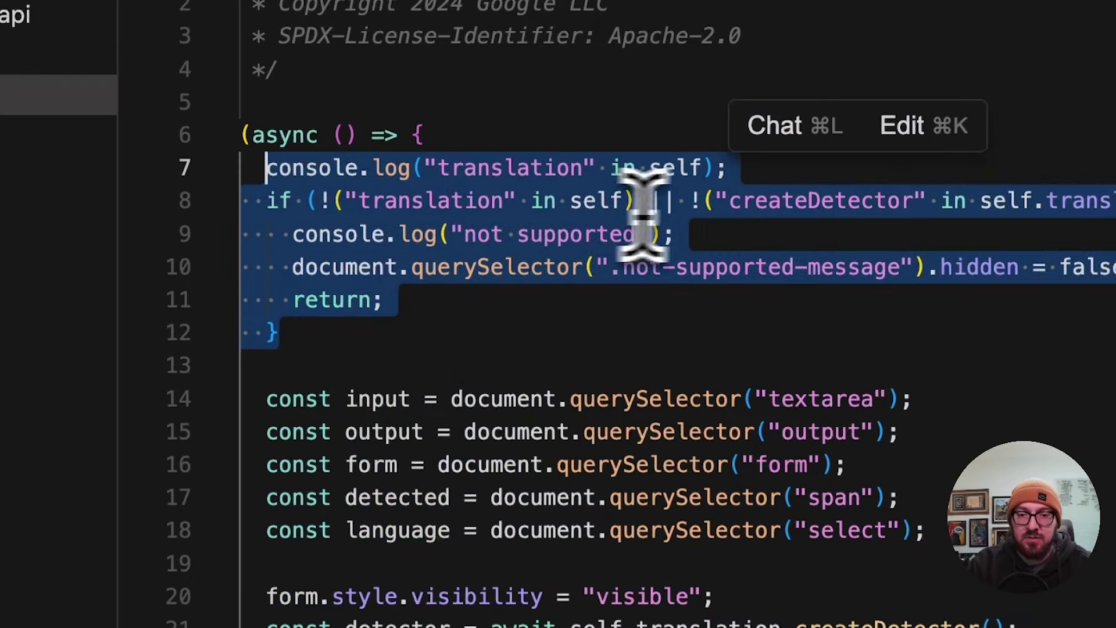
{"action": "left_click", "coordinate": [563, 317]}
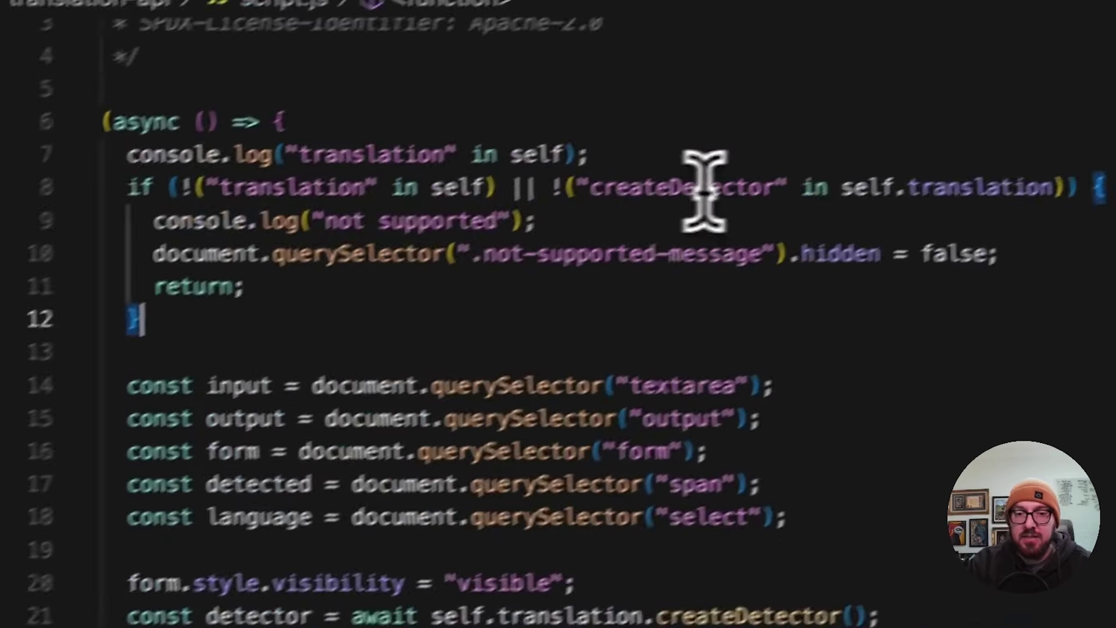
{"action": "left_click", "coordinate": [838, 181]}
{"action": "double_click", "coordinate": [631, 209]}
Examine the script.js line that creates the language detector with self.translation.createDetector().
{"action": "scroll", "coordinate": [267, 319], "scroll_direction": "down", "scroll_amount": 3}
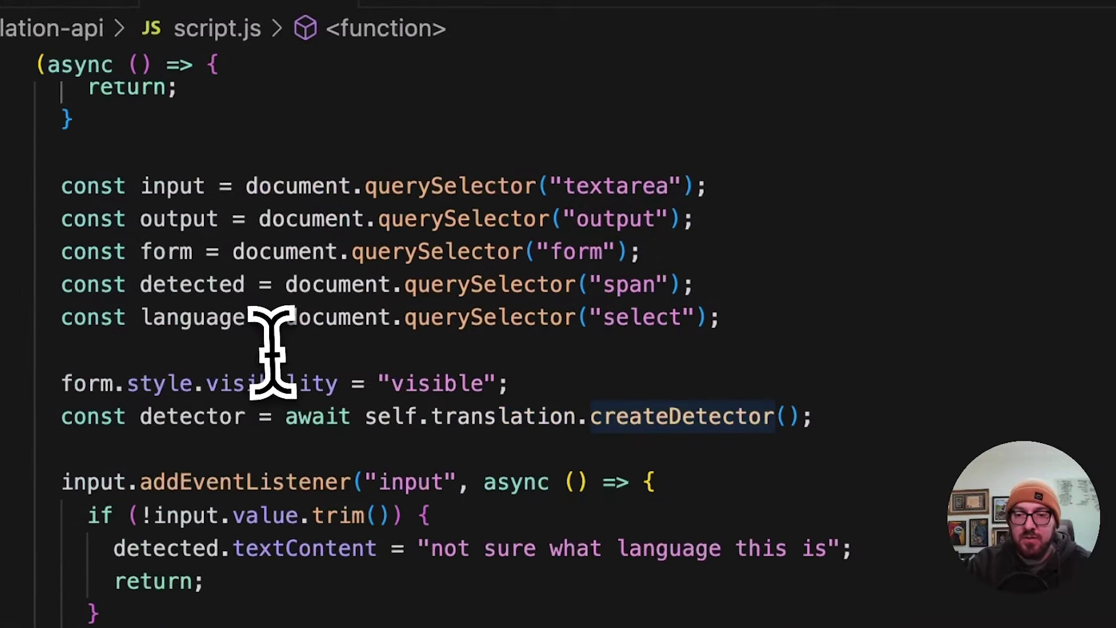
{"action": "scroll", "coordinate": [271, 352], "scroll_direction": "up", "scroll_amount": 1}
{"action": "scroll", "coordinate": [271, 352], "scroll_direction": "down", "scroll_amount": 4}
{"action": "scroll", "coordinate": [270, 352], "scroll_direction": "up", "scroll_amount": 2}
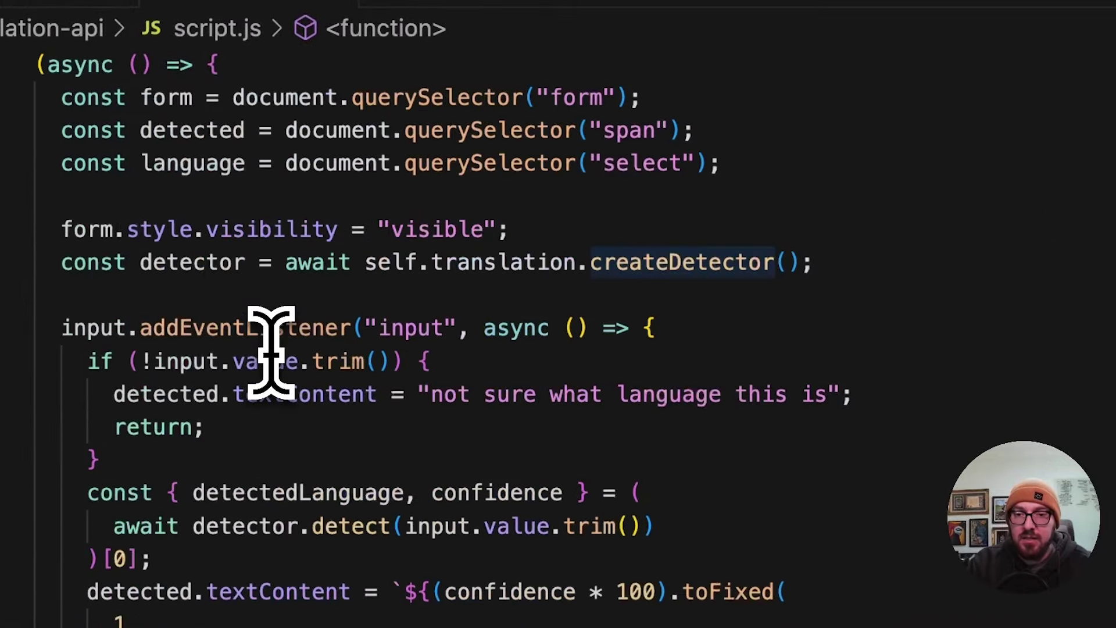
{"action": "left_click_drag", "start_coordinate": [885, 262], "coordinate": [64, 264]}
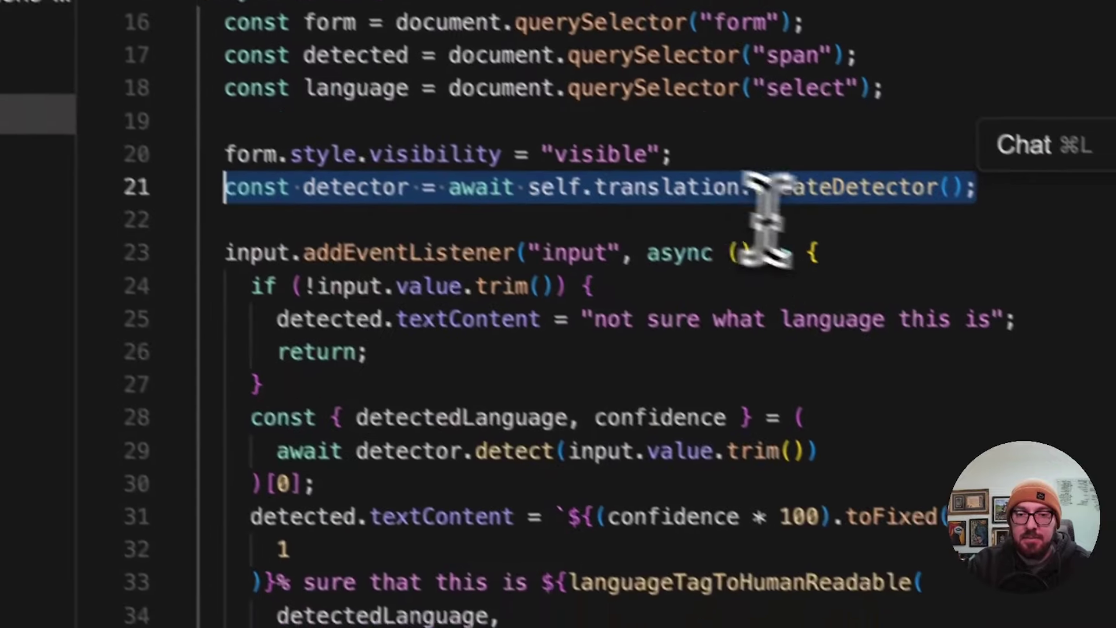
Examine how the input listener calls detector.detect and builds the message from detectedLanguage and confidence.
{"action": "left_click", "coordinate": [244, 418]}
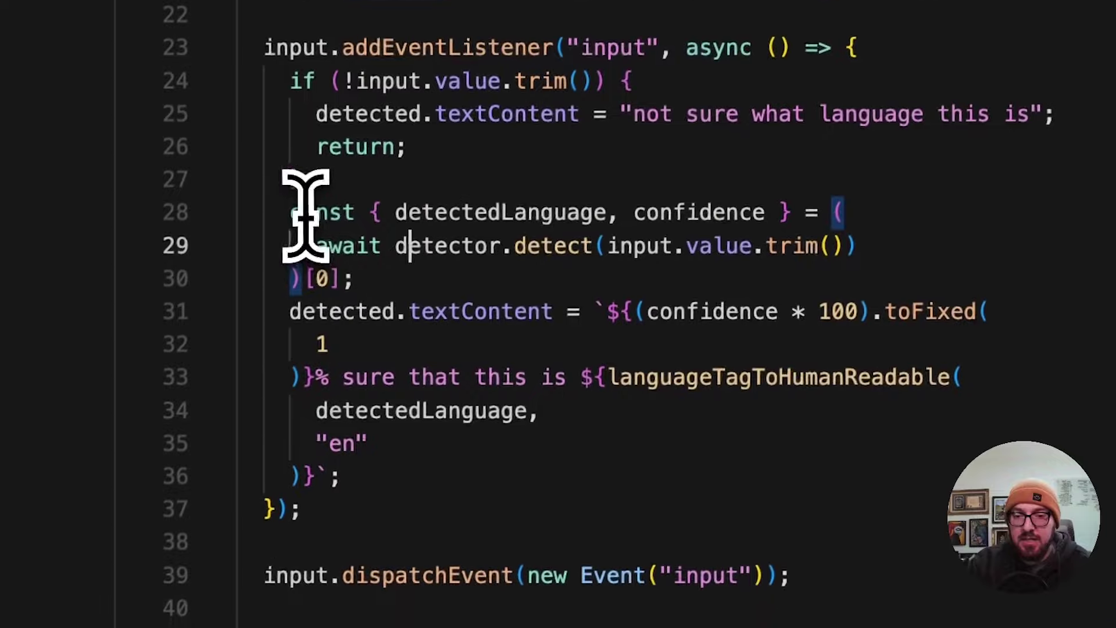
{"action": "left_click_drag", "start_coordinate": [209, 384], "coordinate": [234, 418]}
{"action": "left_click_drag", "start_coordinate": [325, 232], "coordinate": [439, 302]}
{"action": "left_click", "coordinate": [875, 284]}
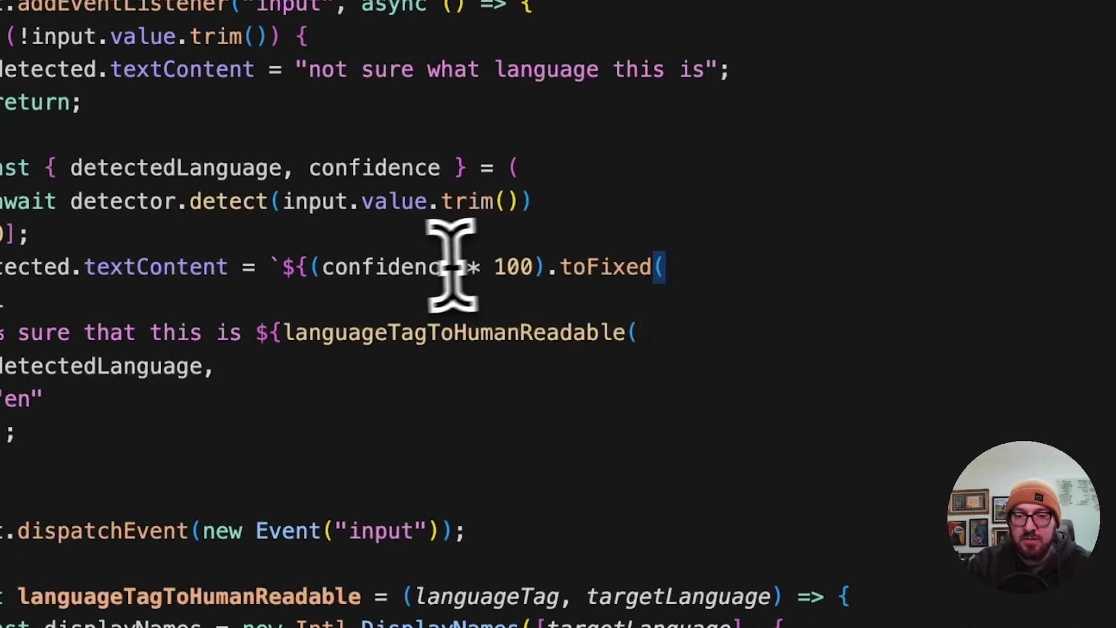
{"action": "left_click", "coordinate": [255, 307]}
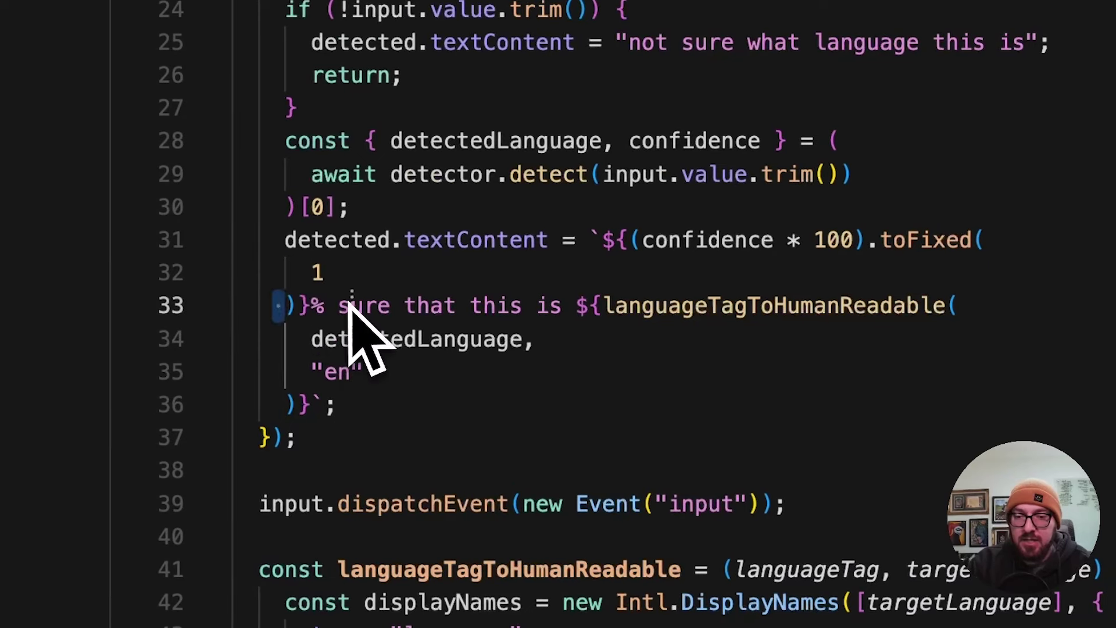
Find the definition of languageTagToHumanReadable in script.js and look at how it uses Intl.DisplayNames.
{"action": "double_click", "coordinate": [720, 302]}
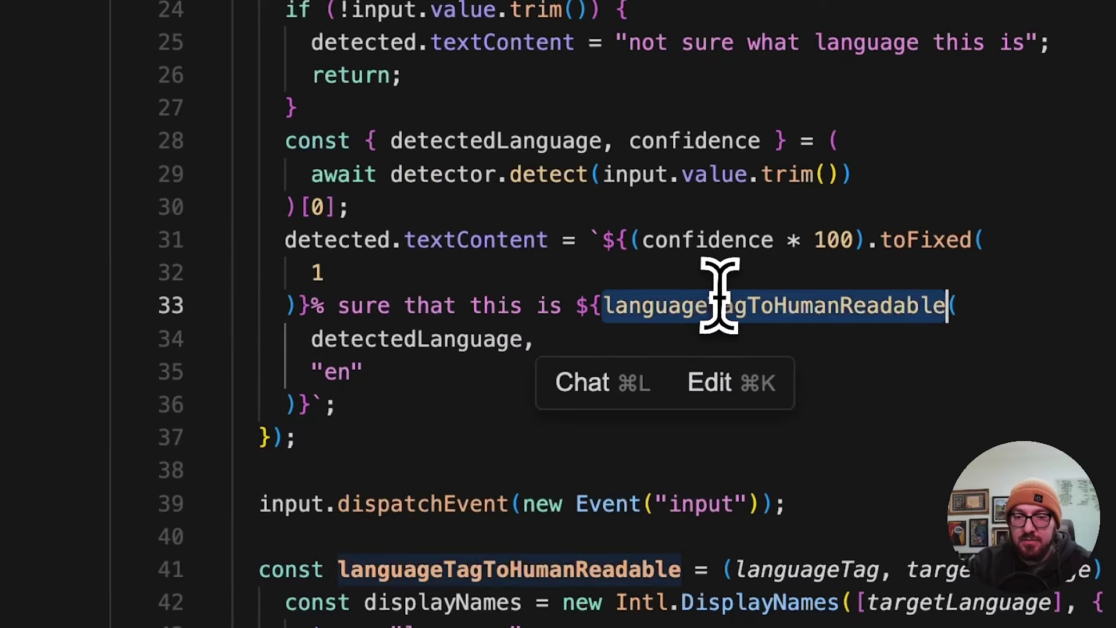
{"action": "left_click", "coordinate": [721, 300], "text": "super"}
{"action": "scroll", "coordinate": [461, 382], "scroll_direction": "down", "scroll_amount": 5}
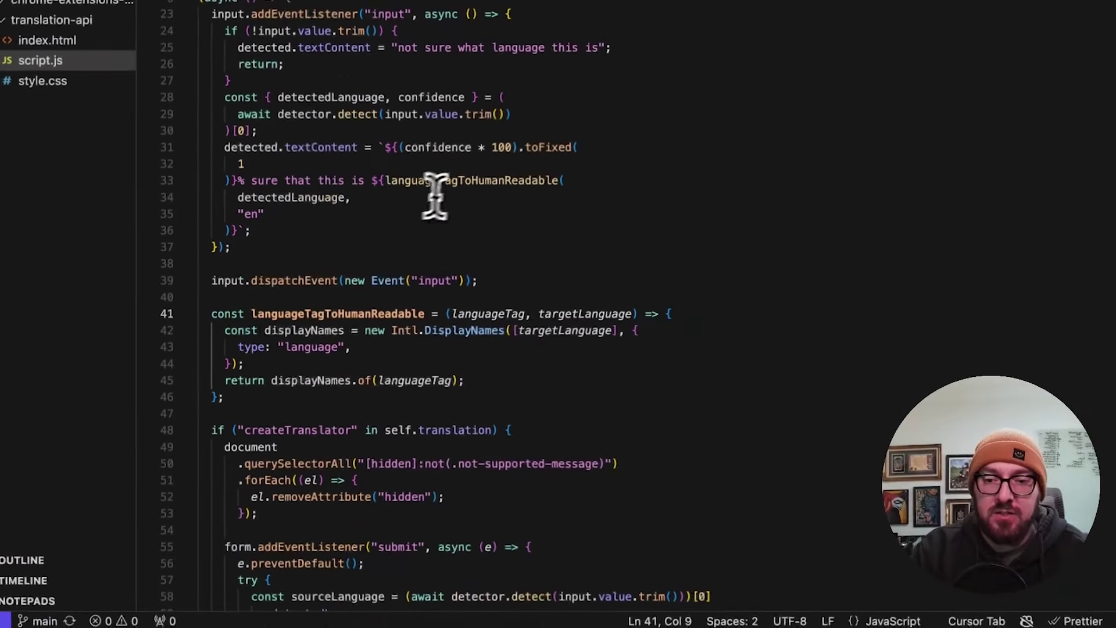
Examine the "createTranslator" support check and the submit listener's test of the source language against "en", "ja" and "es".
{"action": "scroll", "coordinate": [346, 239], "scroll_direction": "down", "scroll_amount": 5}
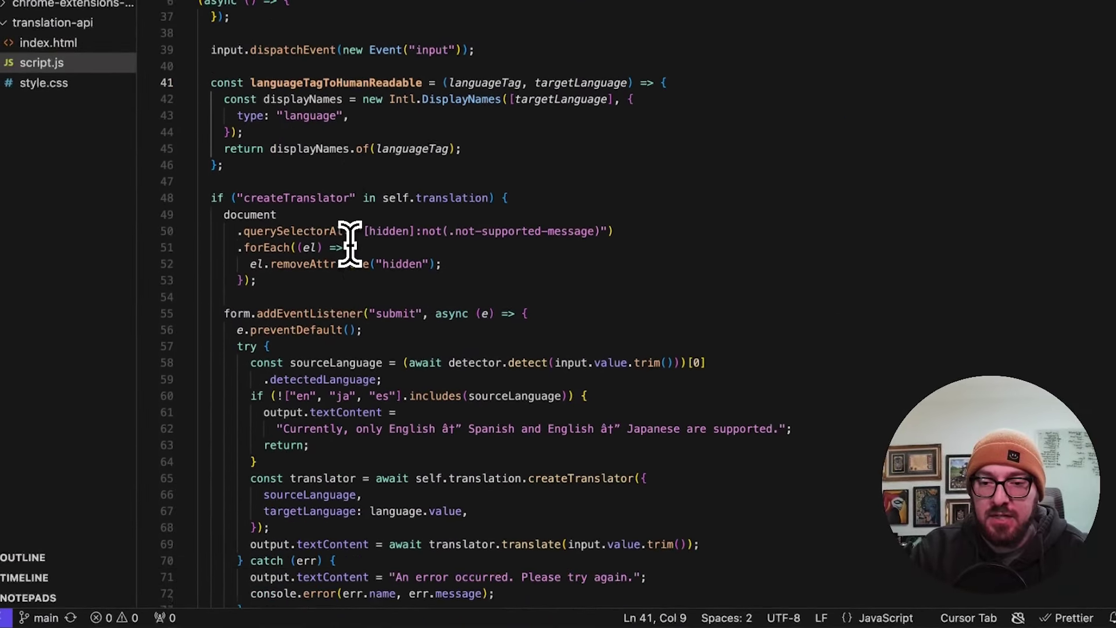
{"action": "scroll", "coordinate": [349, 242], "scroll_direction": "down", "scroll_amount": 4}
{"action": "scroll", "coordinate": [348, 67], "scroll_direction": "up", "scroll_amount": 2}
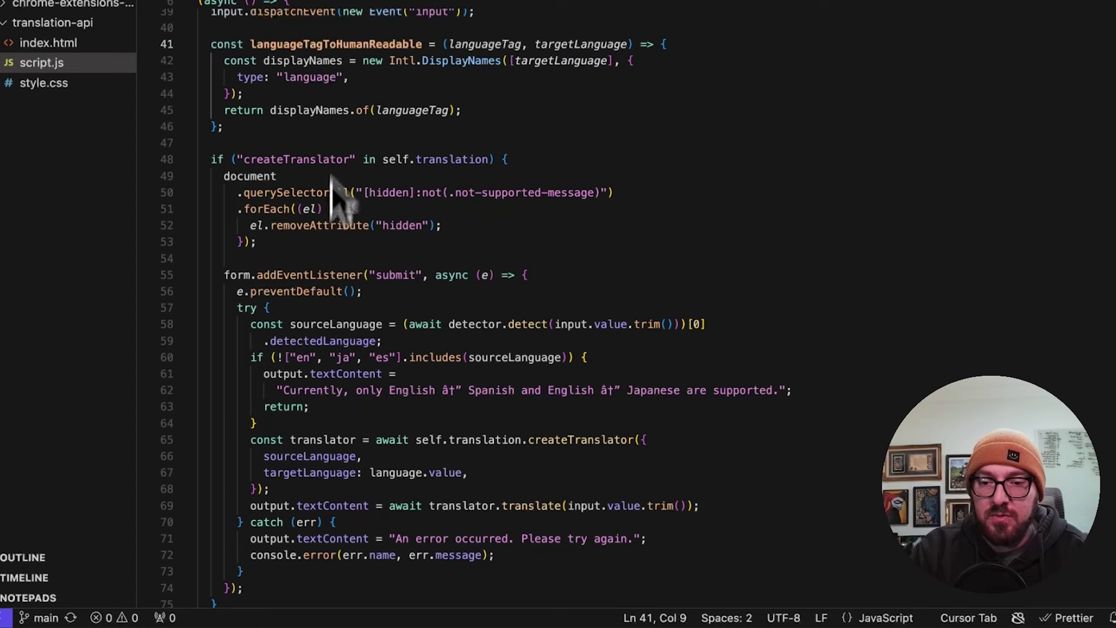
{"action": "mouse_move", "coordinate": [321, 292]}
{"action": "left_click", "coordinate": [563, 308]}
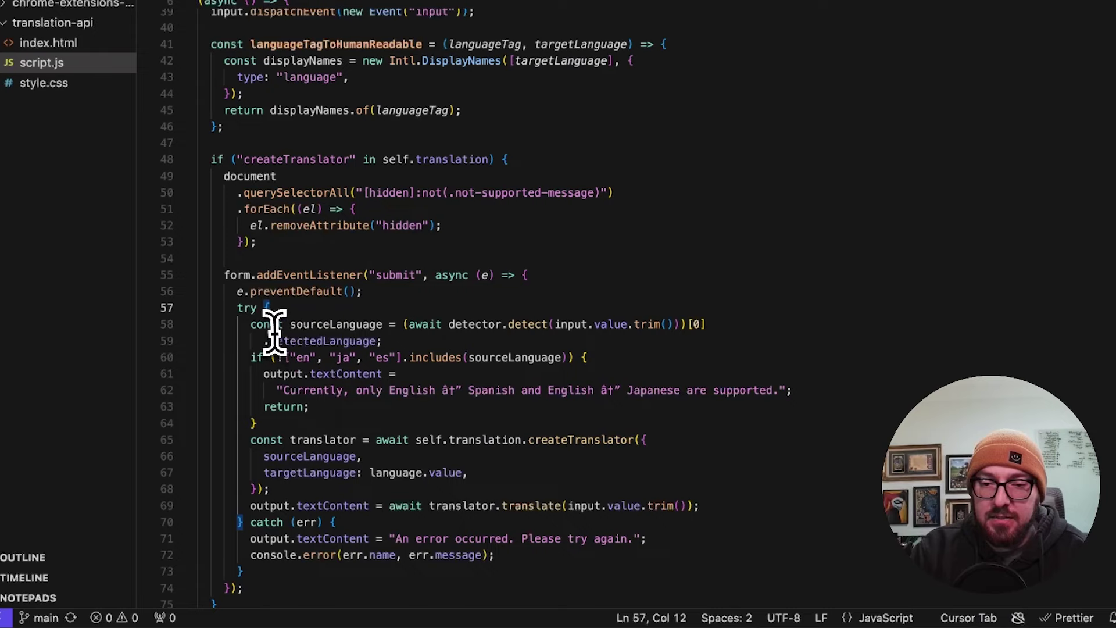
{"action": "left_click_drag", "start_coordinate": [299, 353], "coordinate": [394, 360]}
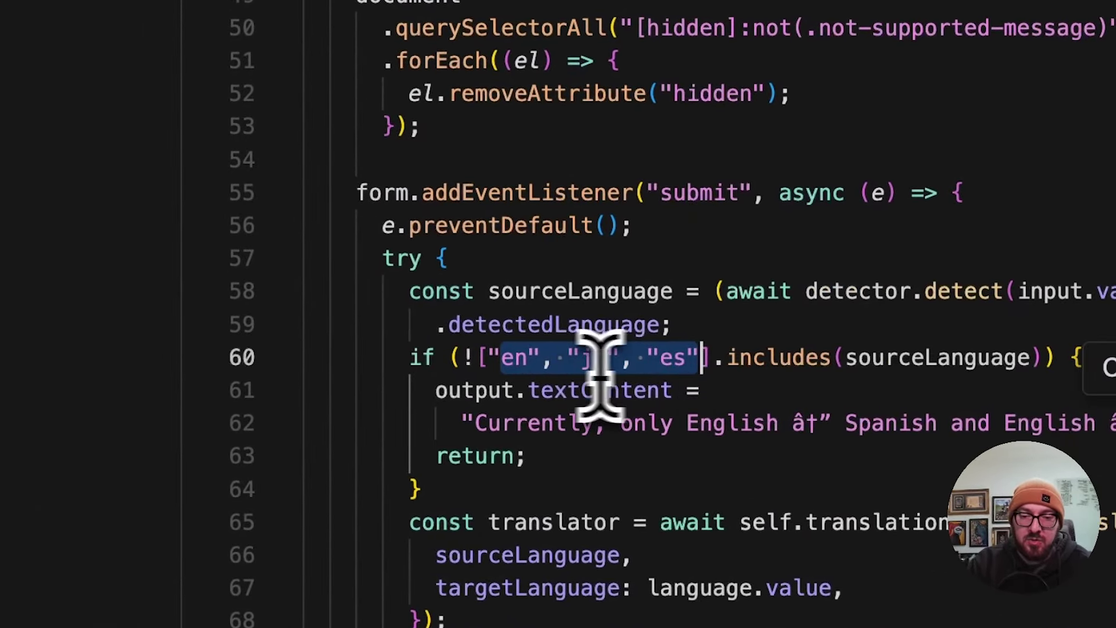
Examine the self.translation.createTranslator call that receives sourceLanguage and targetLanguage.
{"action": "scroll", "coordinate": [660, 349], "scroll_direction": "down", "scroll_amount": 3}
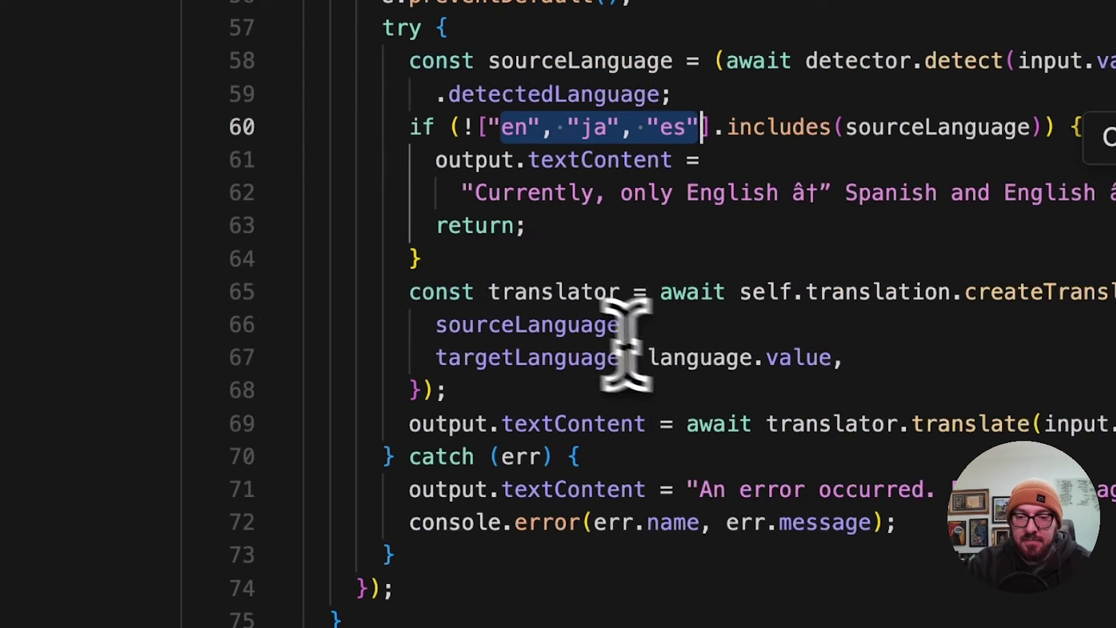
{"action": "left_click_drag", "start_coordinate": [442, 259], "coordinate": [516, 381]}
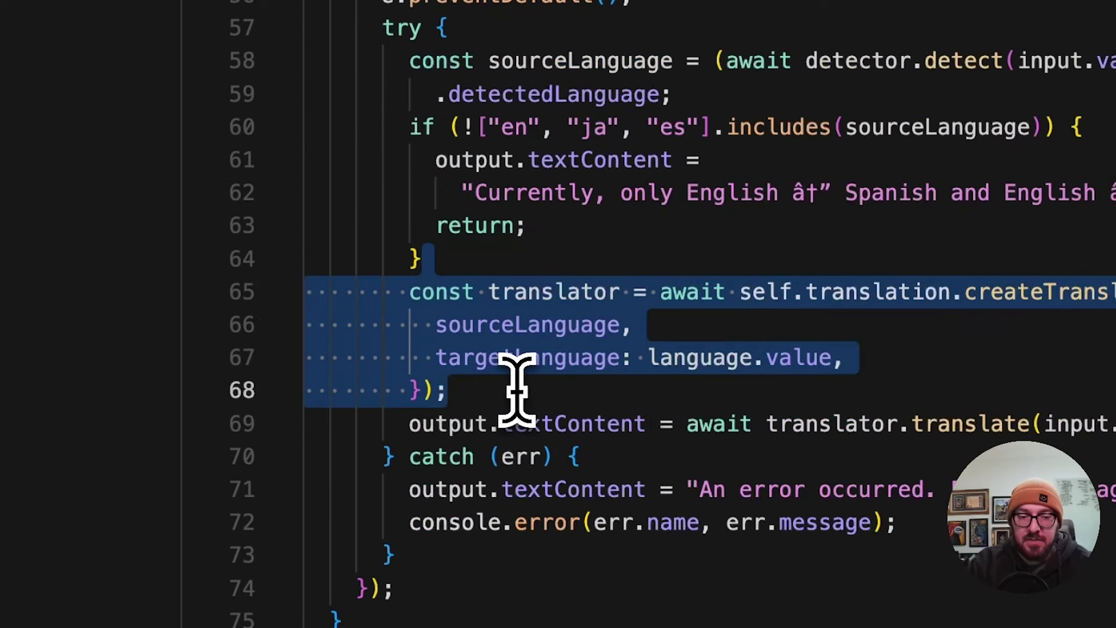
{"action": "left_click_drag", "start_coordinate": [488, 388], "coordinate": [399, 290]}
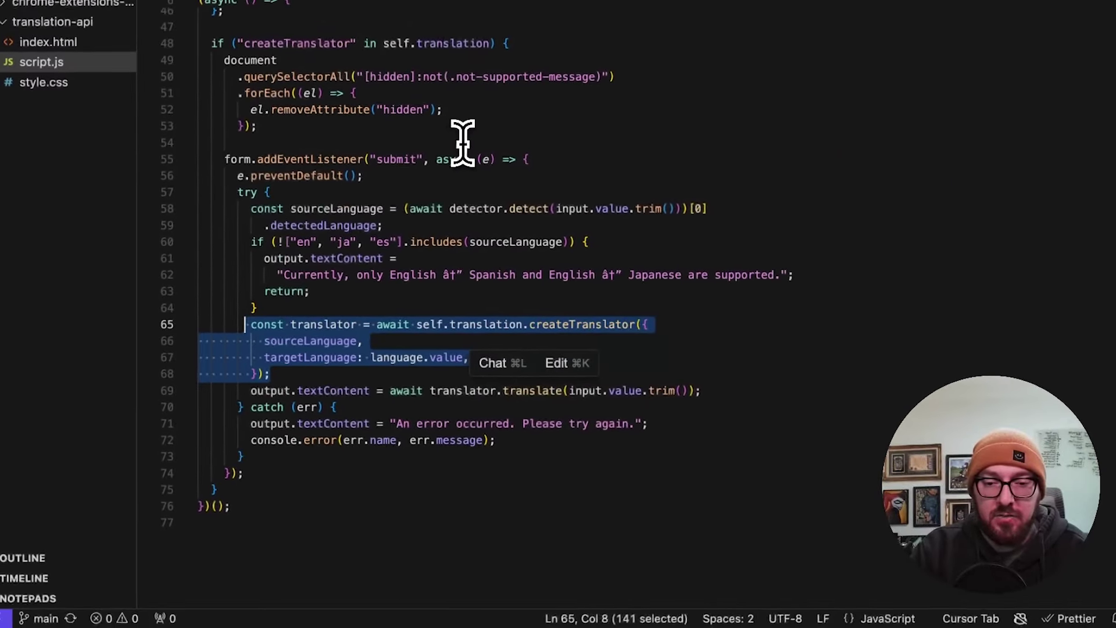
Switch to the translation playground in the browser, check the detection confidence message, and translate "Hello, world!" to Spanish.
{"action": "key", "text": "ctrl+grave"}
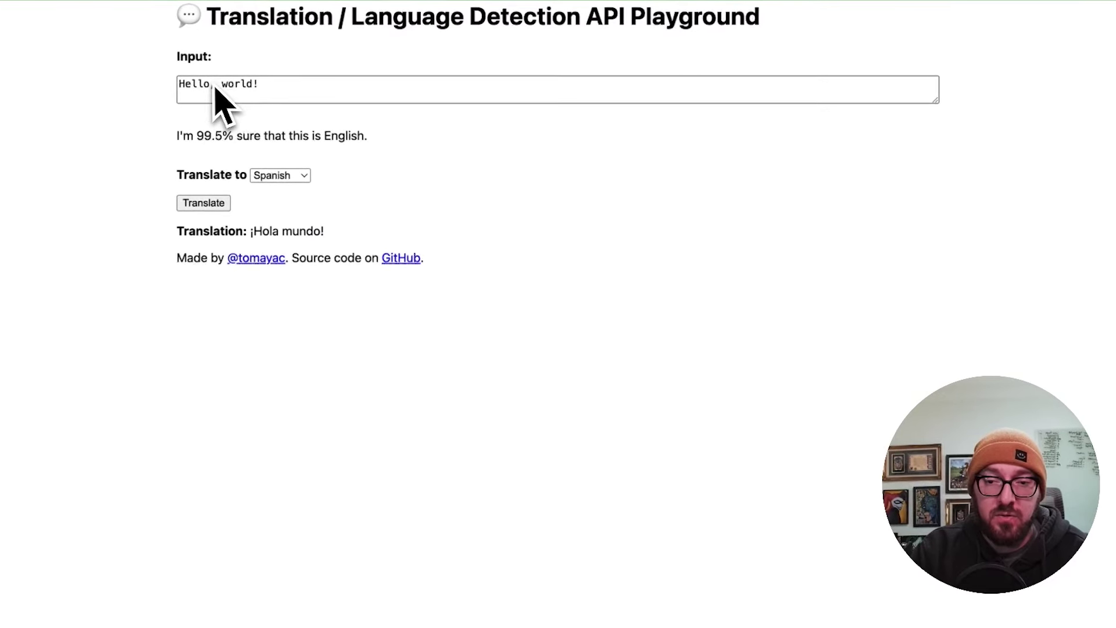
{"action": "left_click_drag", "start_coordinate": [196, 137], "coordinate": [236, 137]}
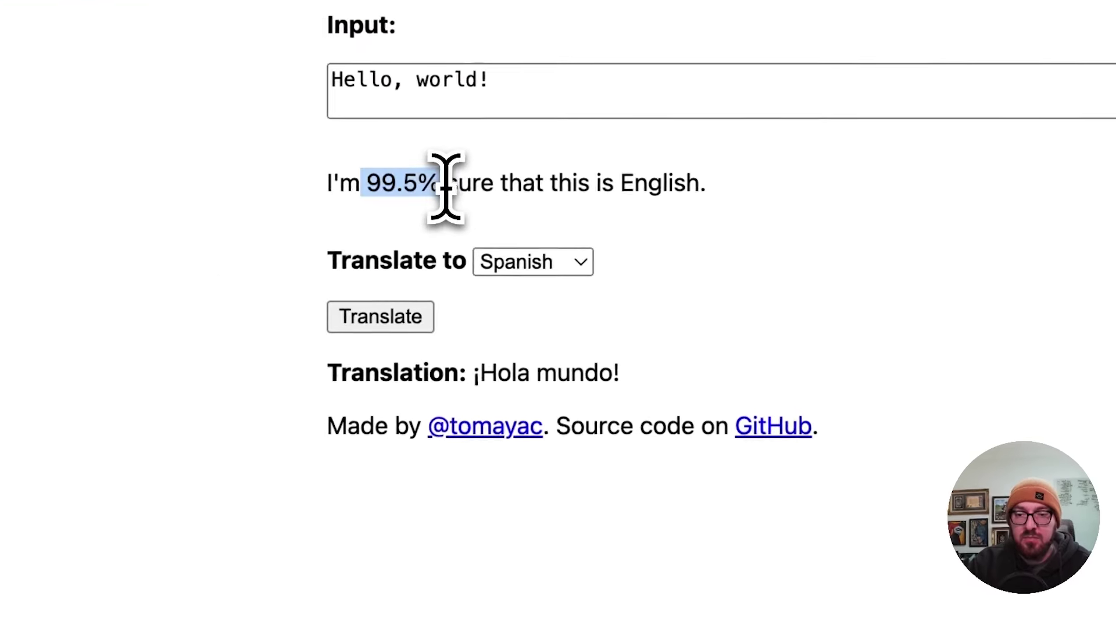
{"action": "left_click", "coordinate": [432, 312]}
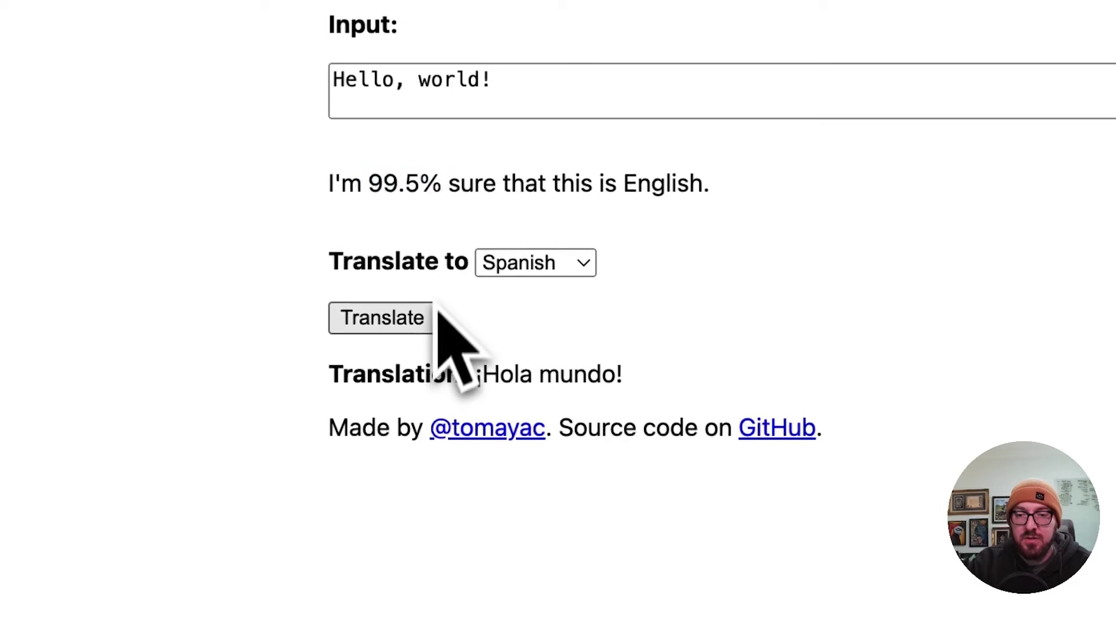
Set the target language to Japanese, translate "Hello, world!" and look at the translated text.
{"action": "left_click", "coordinate": [573, 269]}
{"action": "left_click", "coordinate": [570, 238]}
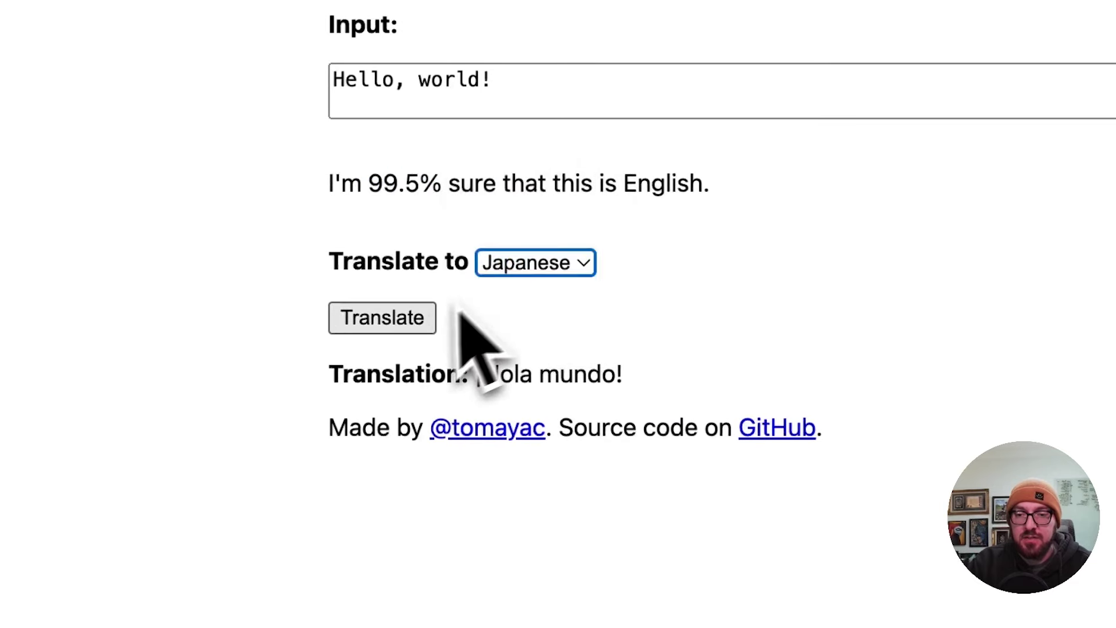
{"action": "left_click", "coordinate": [427, 321]}
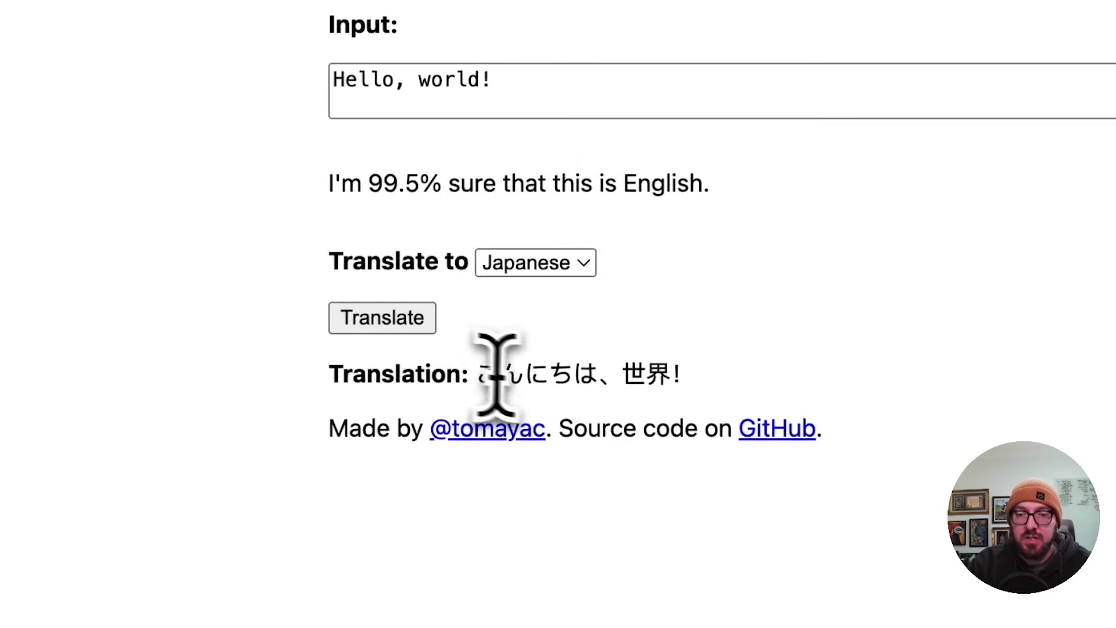
{"action": "left_click_drag", "start_coordinate": [471, 375], "coordinate": [645, 377]}
{"action": "left_click_drag", "start_coordinate": [576, 381], "coordinate": [755, 386]}
{"action": "left_click", "coordinate": [759, 390]}
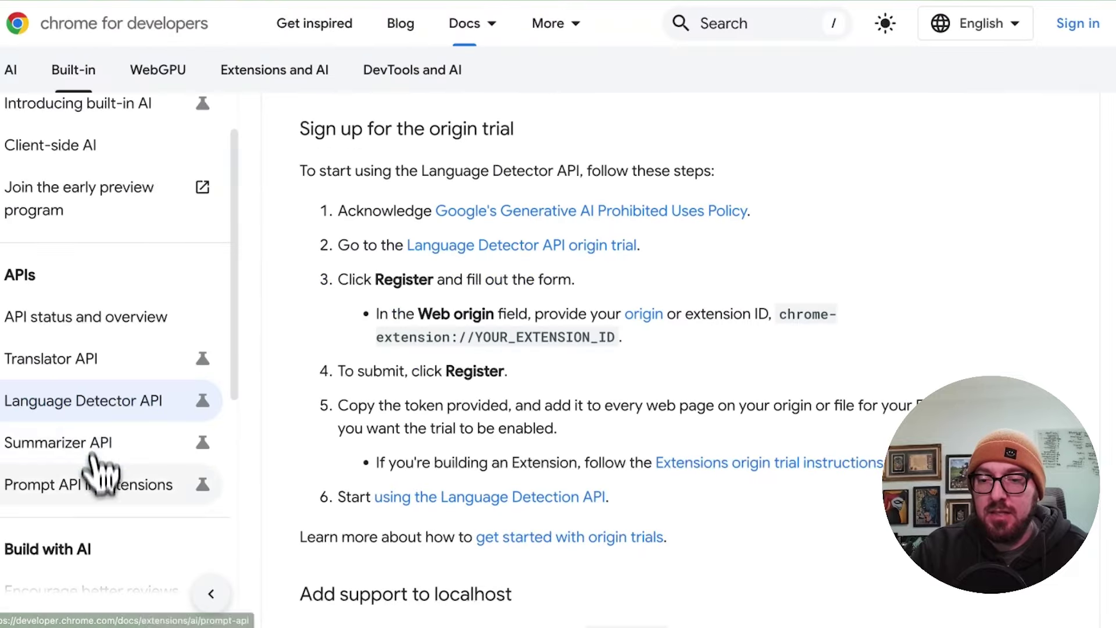
Open the Summarizer API documentation and read its introduction, use cases and availability section.
{"action": "left_click", "coordinate": [104, 468]}
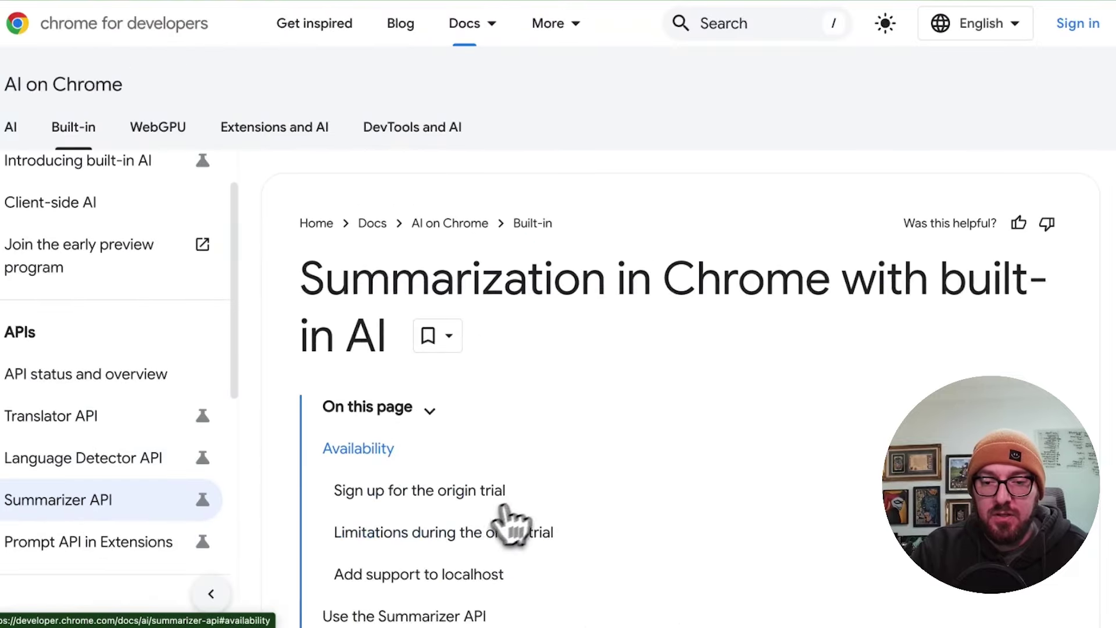
{"action": "scroll", "coordinate": [518, 494], "scroll_direction": "down", "scroll_amount": 5}
{"action": "scroll", "coordinate": [526, 401], "scroll_direction": "down", "scroll_amount": 4}
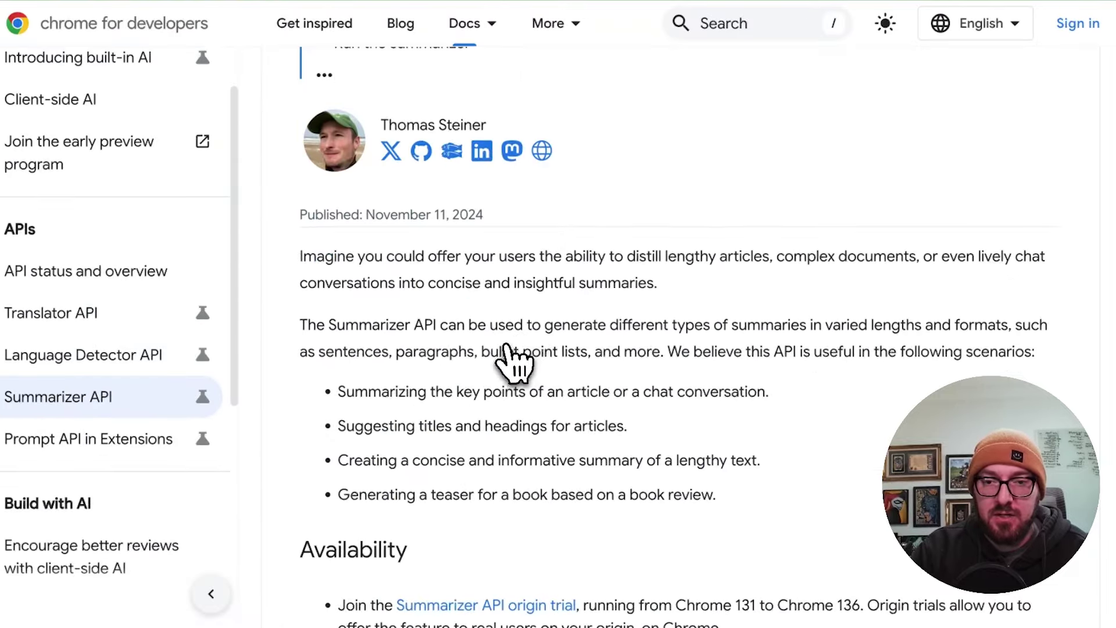
{"action": "scroll", "coordinate": [510, 363], "scroll_direction": "up", "scroll_amount": 2}
{"action": "scroll", "coordinate": [511, 369], "scroll_direction": "down", "scroll_amount": 2}
{"action": "scroll", "coordinate": [509, 363], "scroll_direction": "down", "scroll_amount": 9}
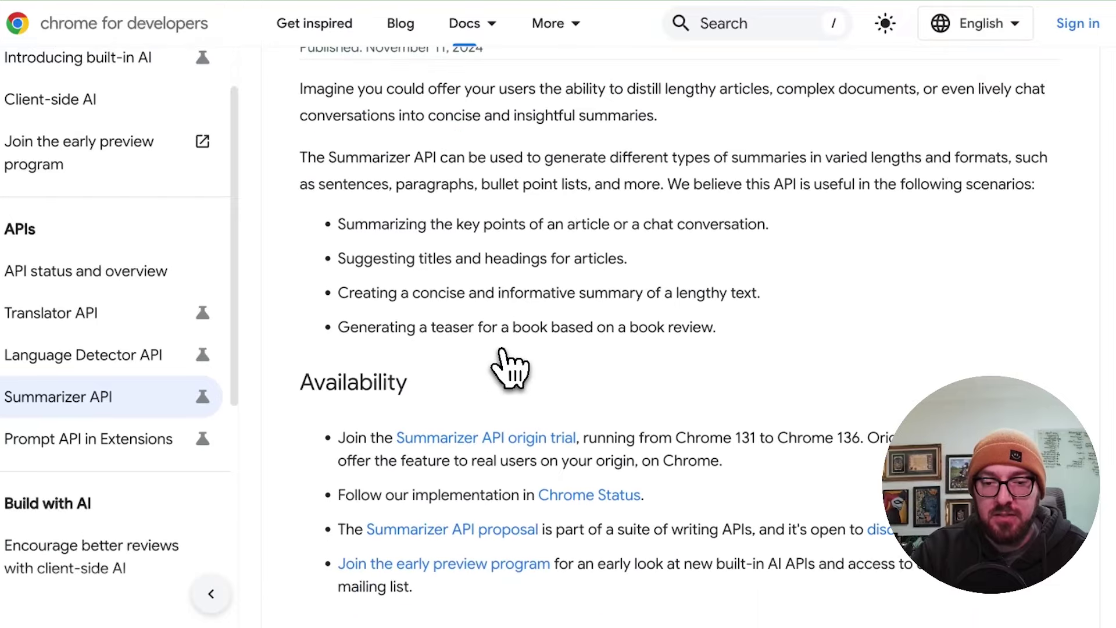
{"action": "scroll", "coordinate": [510, 364], "scroll_direction": "down", "scroll_amount": 1}
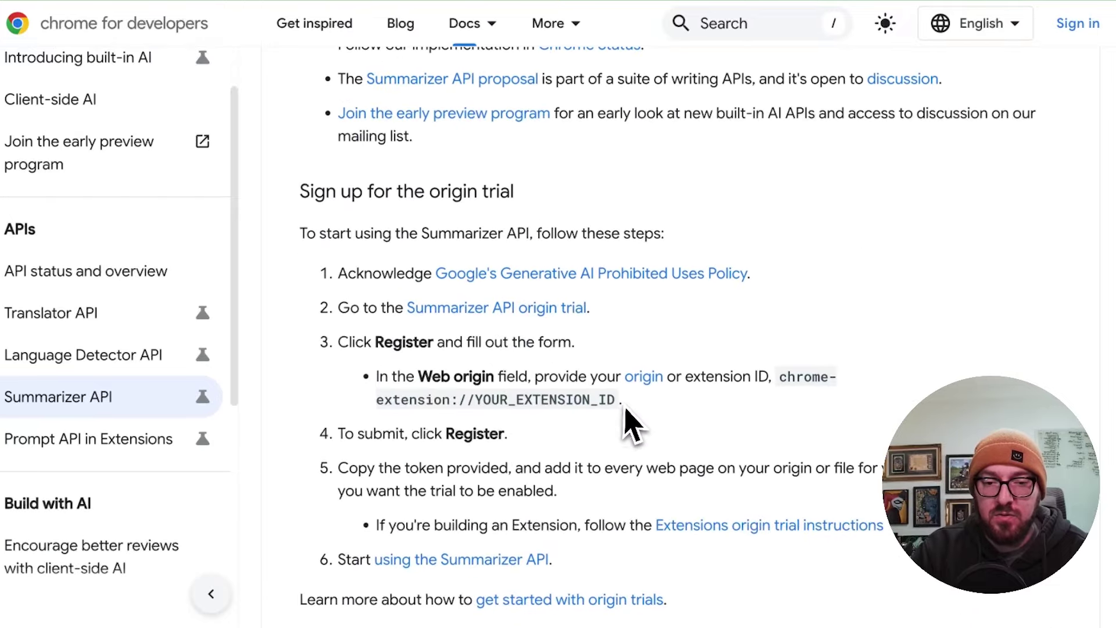
Read the registration instructions for the Summarizer API and open its origin trial page.
{"action": "scroll", "coordinate": [627, 409], "scroll_direction": "down", "scroll_amount": 3}
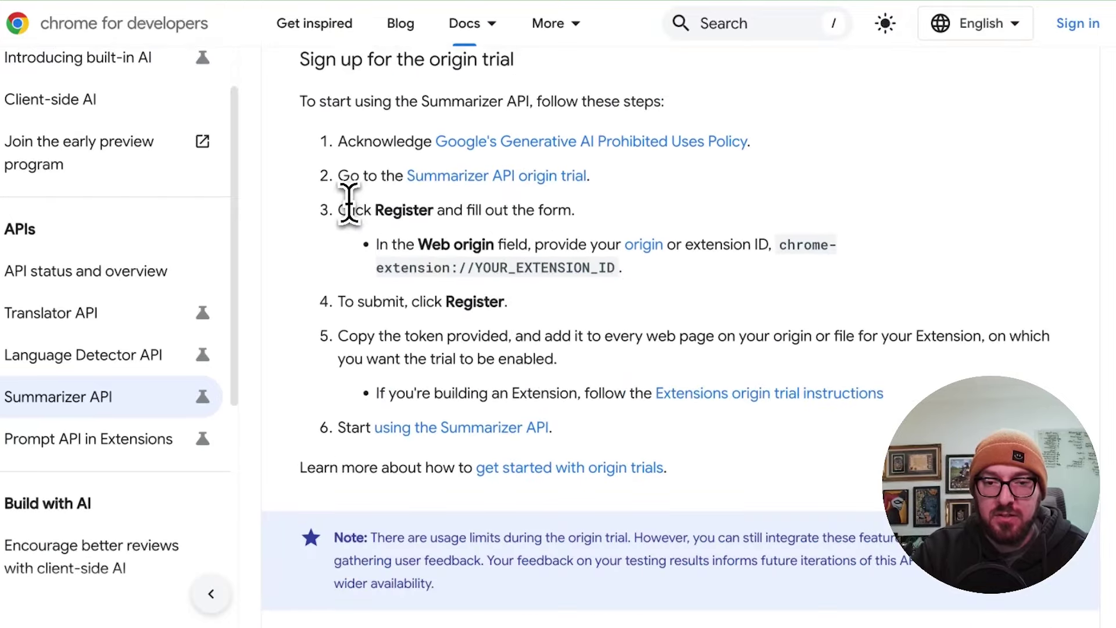
{"action": "left_click_drag", "start_coordinate": [339, 209], "coordinate": [556, 282]}
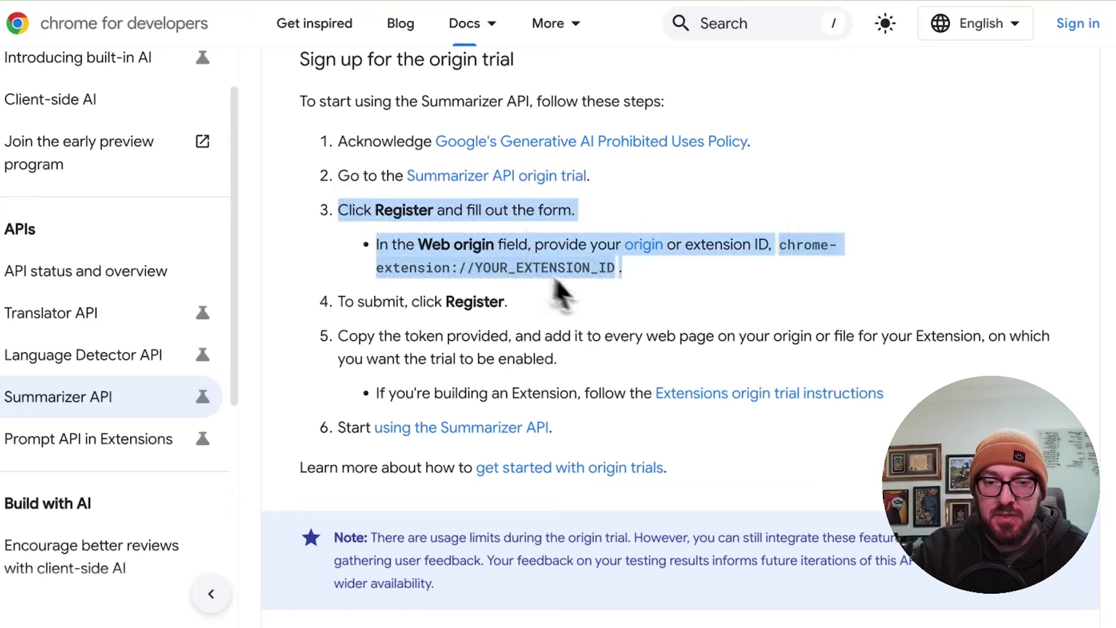
{"action": "left_click", "coordinate": [517, 182]}
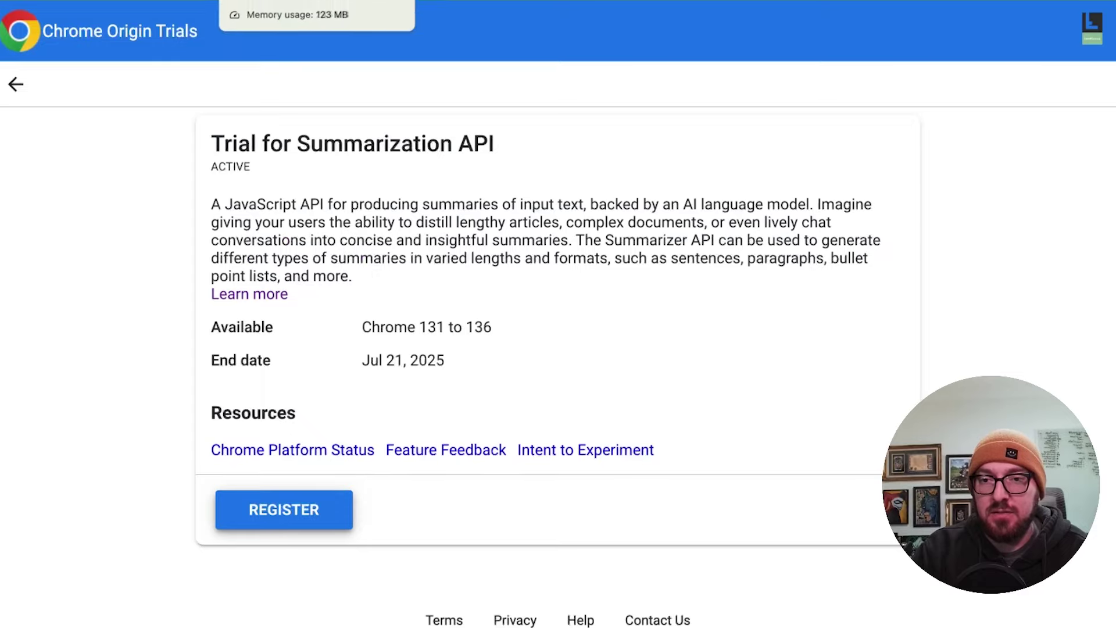
Return to the Summarizer API documentation and read the localhost steps with the chrome://flags/#summarization-api-for-gemini-nano flag.
{"action": "left_click", "coordinate": [251, 1]}
{"action": "scroll", "coordinate": [331, 311], "scroll_direction": "down", "scroll_amount": 10}
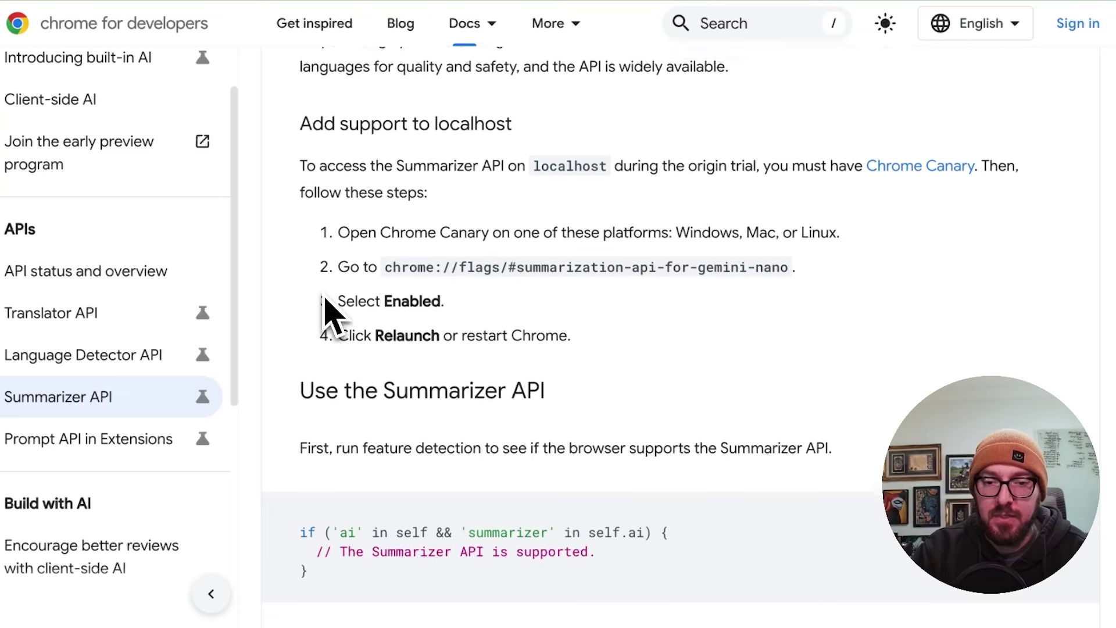
{"action": "left_click_drag", "start_coordinate": [382, 256], "coordinate": [781, 277]}
{"action": "left_click", "coordinate": [640, 310]}
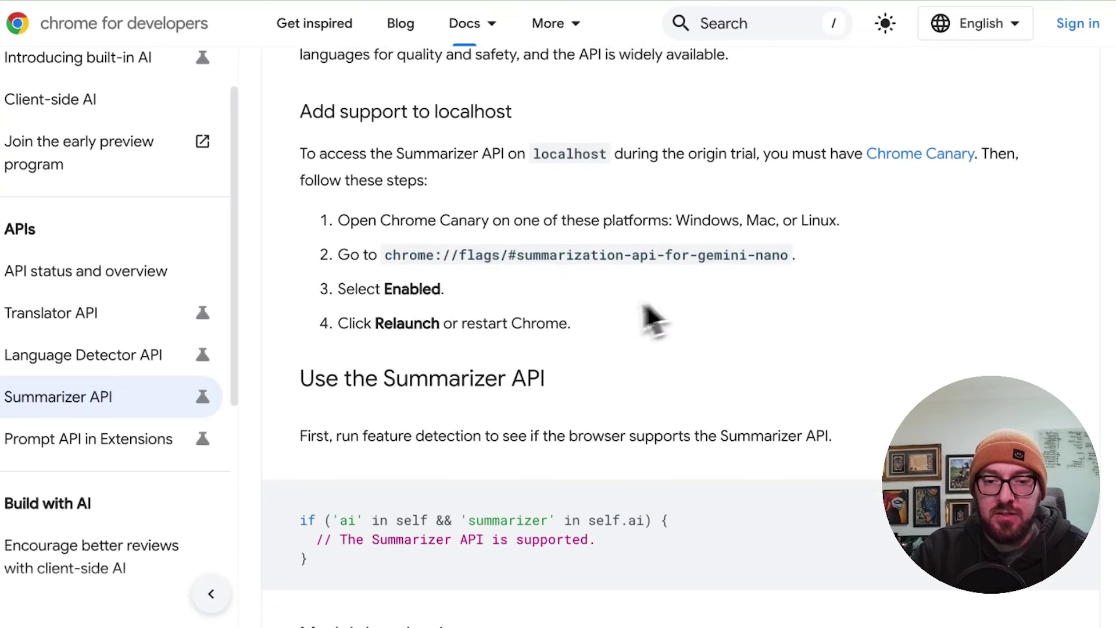
Examine the feature detection code that checks for 'ai' in self and 'summarizer' in self.ai.
{"action": "scroll", "coordinate": [497, 323], "scroll_direction": "down", "scroll_amount": 4}
{"action": "scroll", "coordinate": [466, 331], "scroll_direction": "down", "scroll_amount": 2}
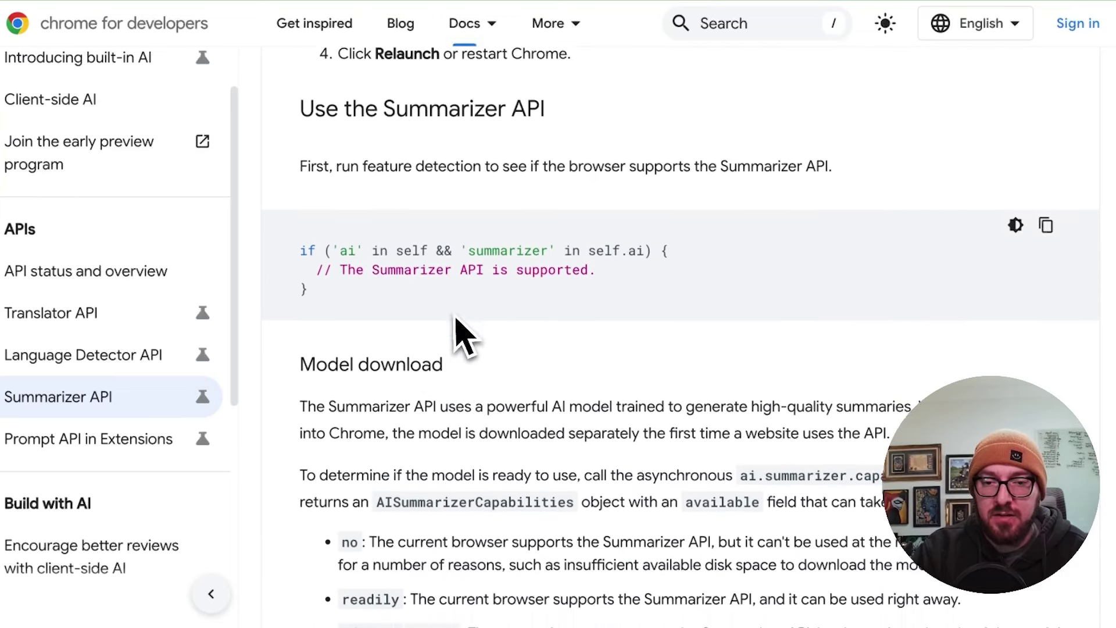
{"action": "left_click_drag", "start_coordinate": [301, 191], "coordinate": [343, 241]}
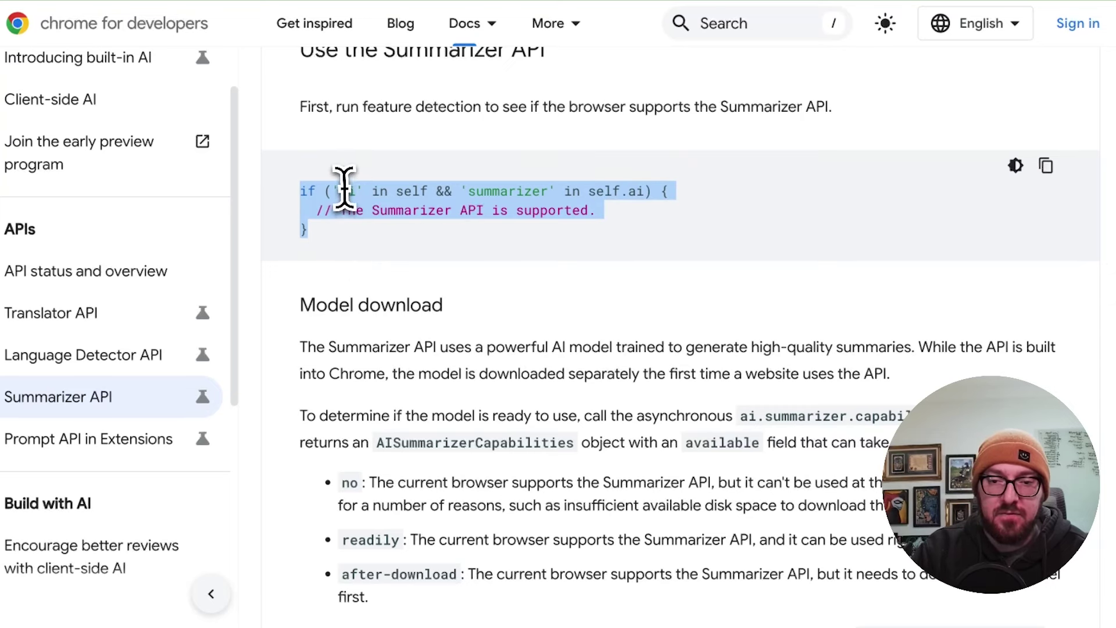
{"action": "left_click", "coordinate": [375, 195]}
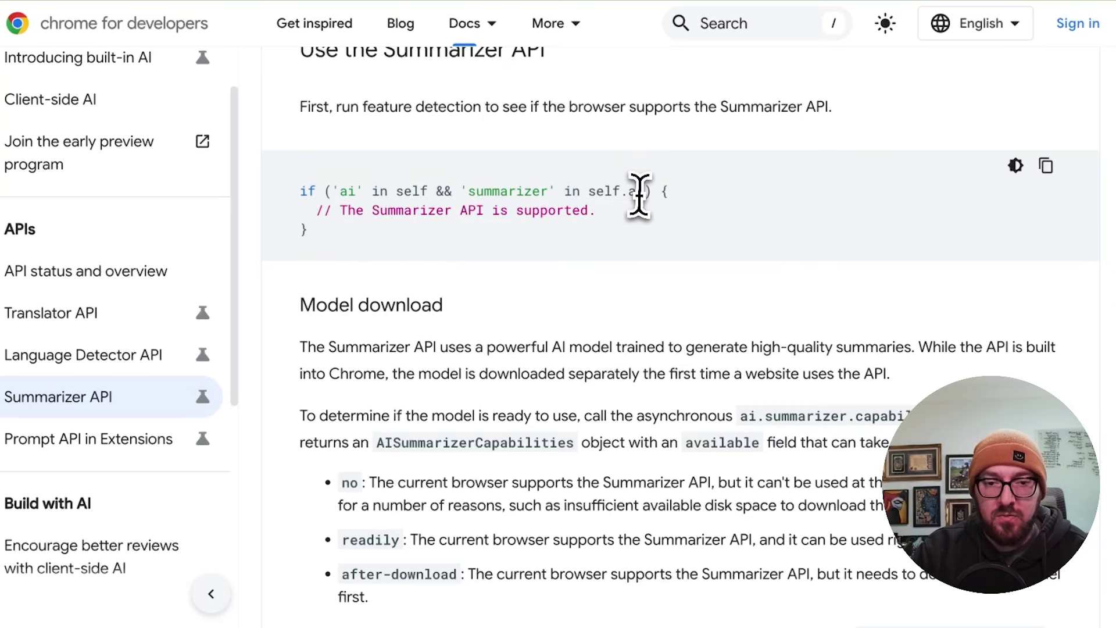
{"action": "left_click", "coordinate": [585, 198]}
{"action": "left_click_drag", "start_coordinate": [556, 192], "coordinate": [478, 197]}
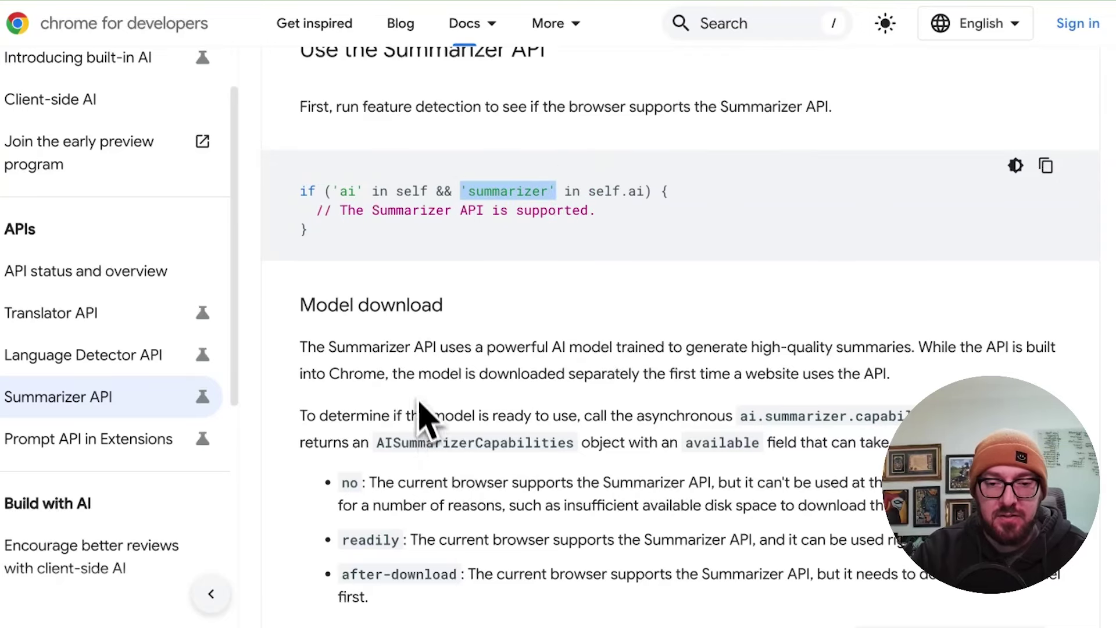
Examine the model download example that calls ai.summarizer.create with a downloadprogress monitor.
{"action": "scroll", "coordinate": [424, 415], "scroll_direction": "down", "scroll_amount": 5}
{"action": "scroll", "coordinate": [424, 405], "scroll_direction": "down", "scroll_amount": 5}
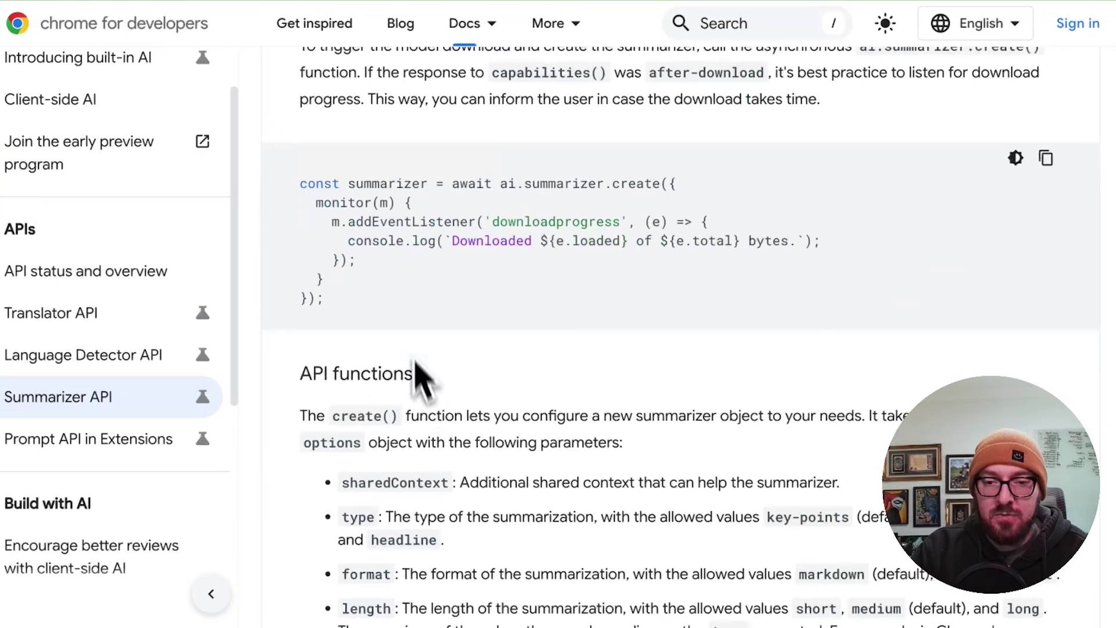
{"action": "left_click_drag", "start_coordinate": [357, 319], "coordinate": [299, 193]}
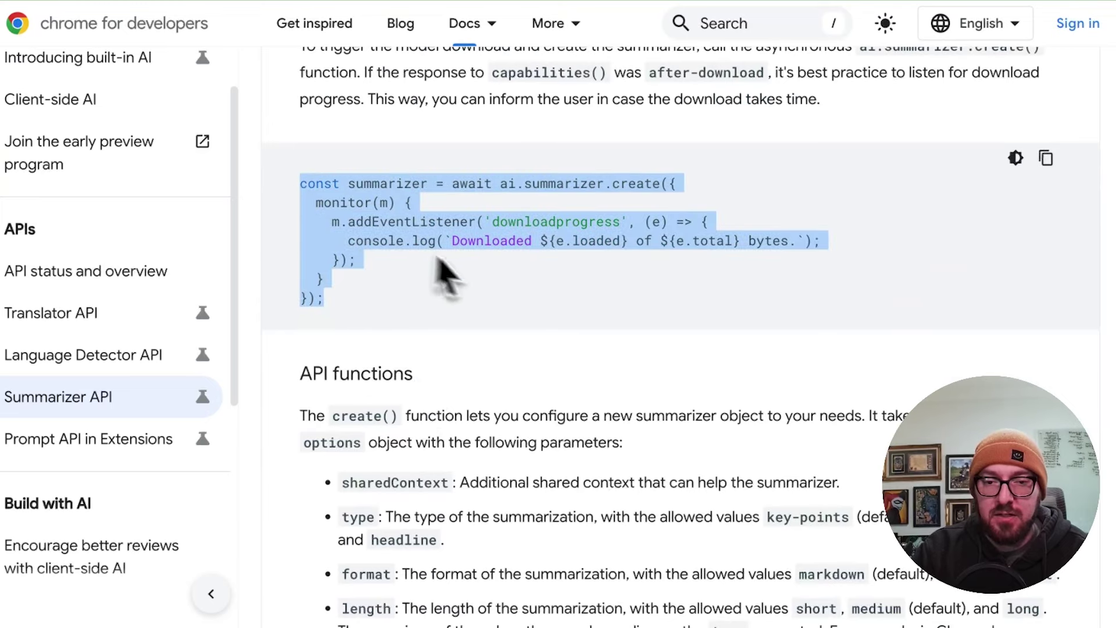
{"action": "scroll", "coordinate": [488, 314], "scroll_direction": "down", "scroll_amount": 1}
Examine the summarizer initialization example's options object with sharedContext, type, format and length.
{"action": "scroll", "coordinate": [480, 328], "scroll_direction": "down", "scroll_amount": 12}
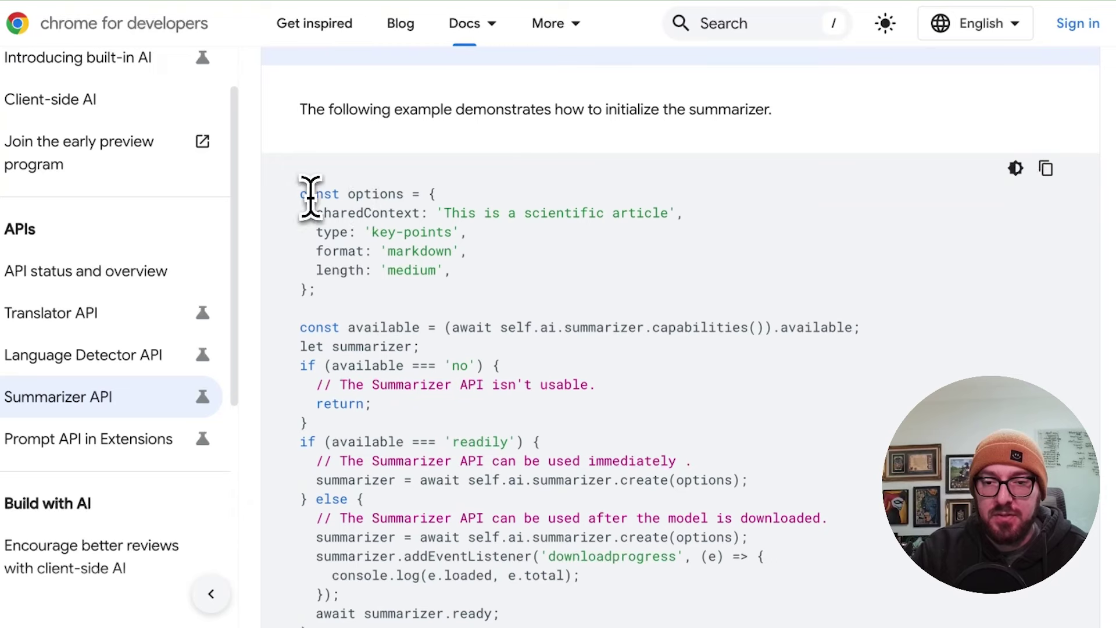
{"action": "left_click_drag", "start_coordinate": [302, 193], "coordinate": [419, 431]}
{"action": "scroll", "coordinate": [419, 433], "scroll_direction": "down", "scroll_amount": 1}
{"action": "left_click", "coordinate": [448, 299]}
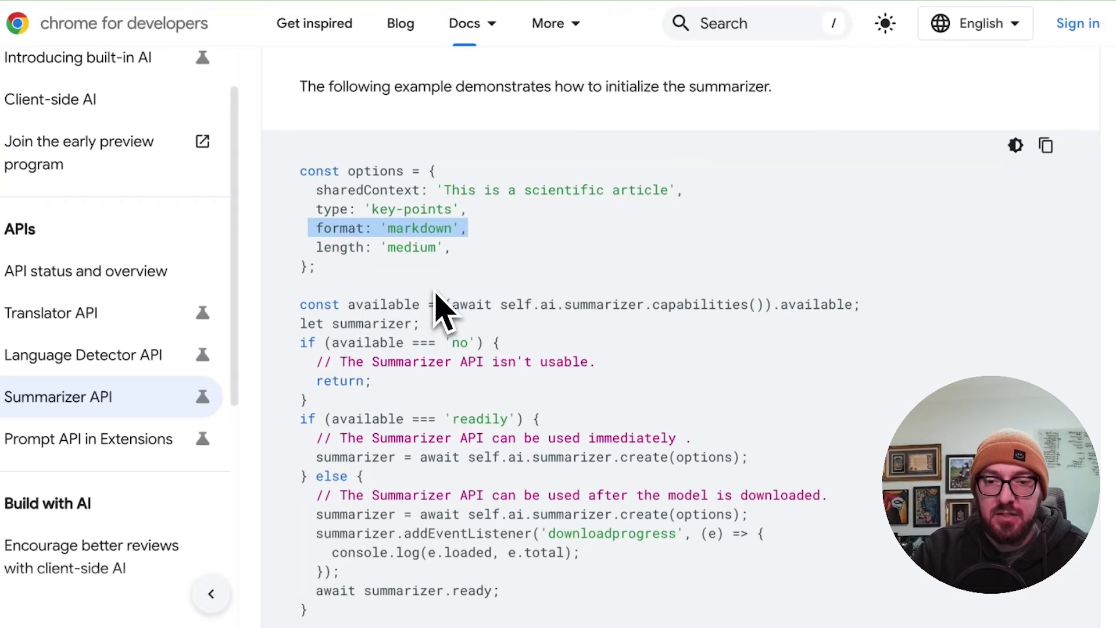
Examine the self.ai.summarizer.create(options) call in the example, and continue to the summarizeStreaming() code.
{"action": "scroll", "coordinate": [402, 314], "scroll_direction": "down", "scroll_amount": 3}
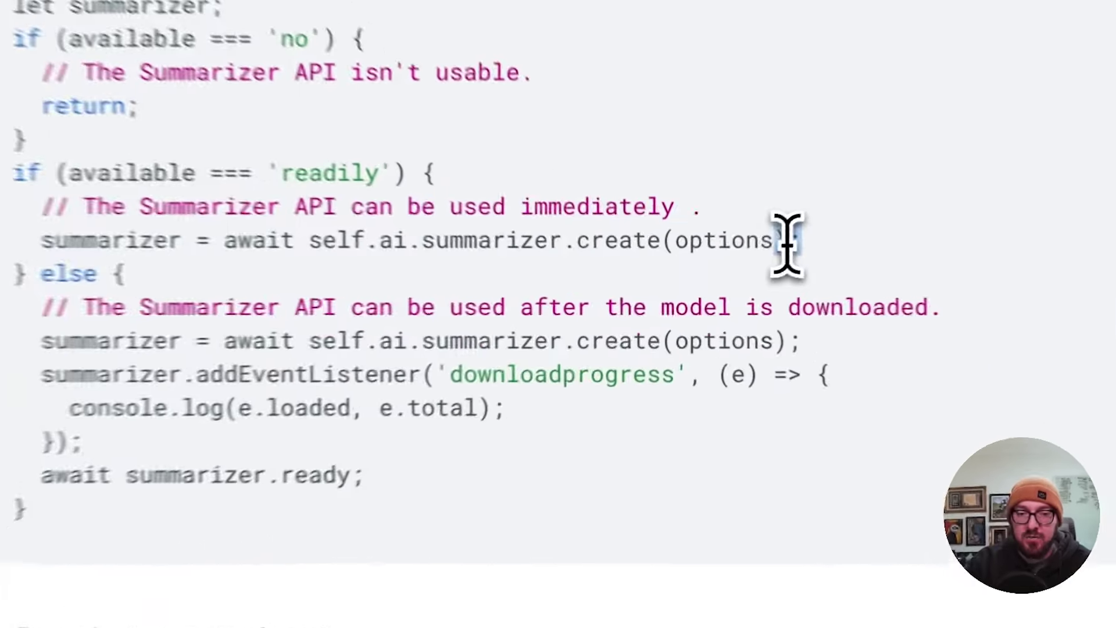
{"action": "left_click_drag", "start_coordinate": [762, 270], "coordinate": [508, 270]}
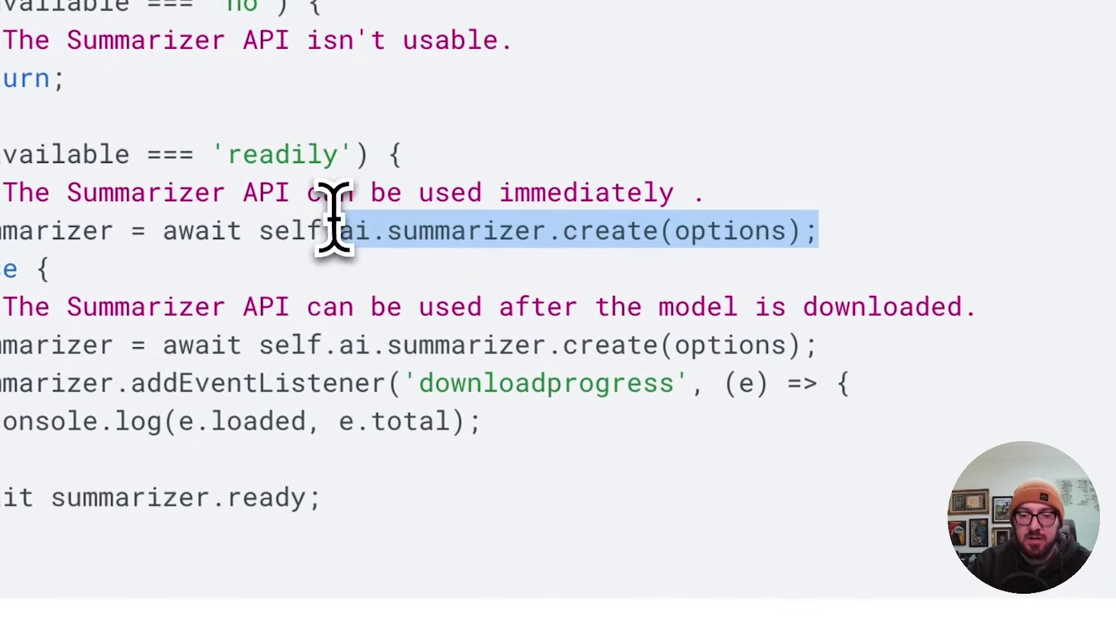
{"action": "scroll", "coordinate": [305, 346], "scroll_direction": "down", "scroll_amount": 15}
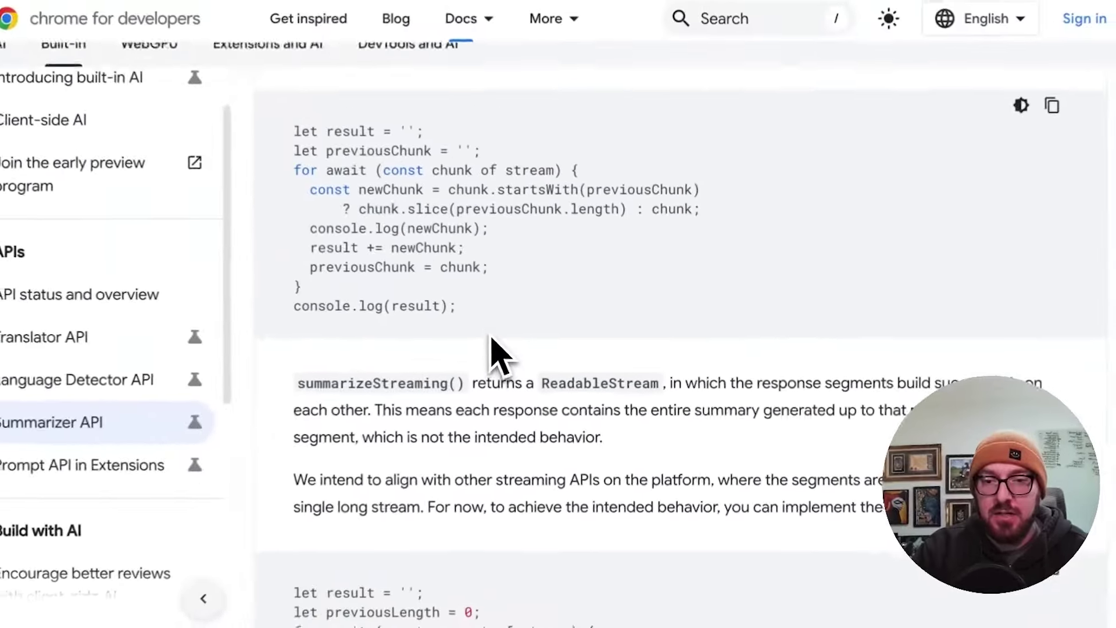
Examine the summarizer.summarize() example that passes the article's innerHTML as longText along with a context option.
{"action": "scroll", "coordinate": [497, 349], "scroll_direction": "up", "scroll_amount": 8}
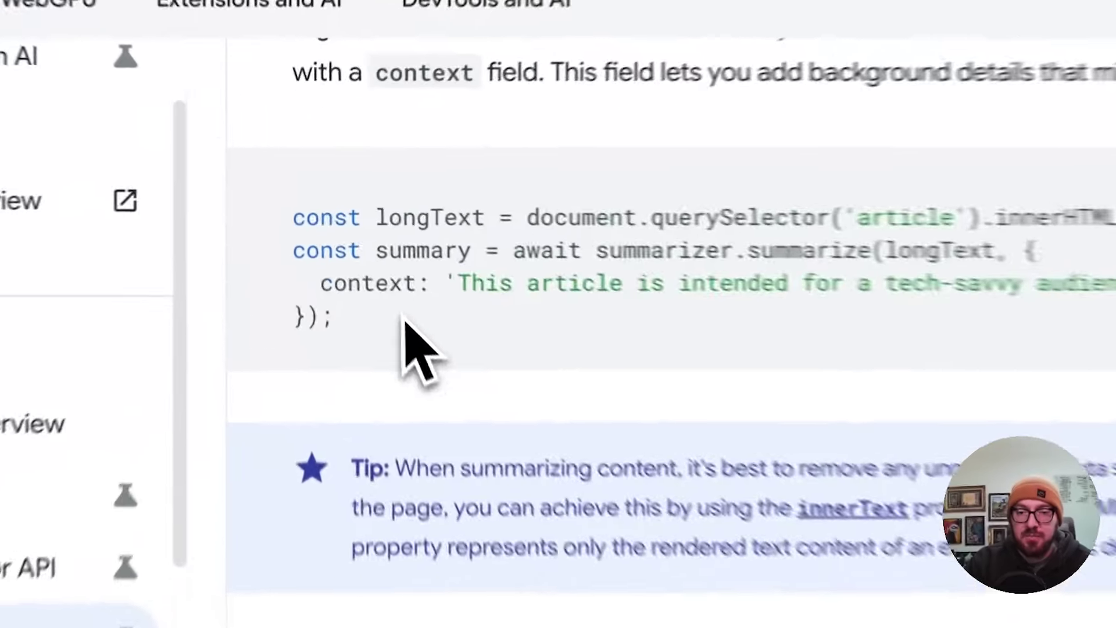
{"action": "left_click_drag", "start_coordinate": [370, 257], "coordinate": [307, 208]}
{"action": "left_click_drag", "start_coordinate": [301, 270], "coordinate": [291, 242]}
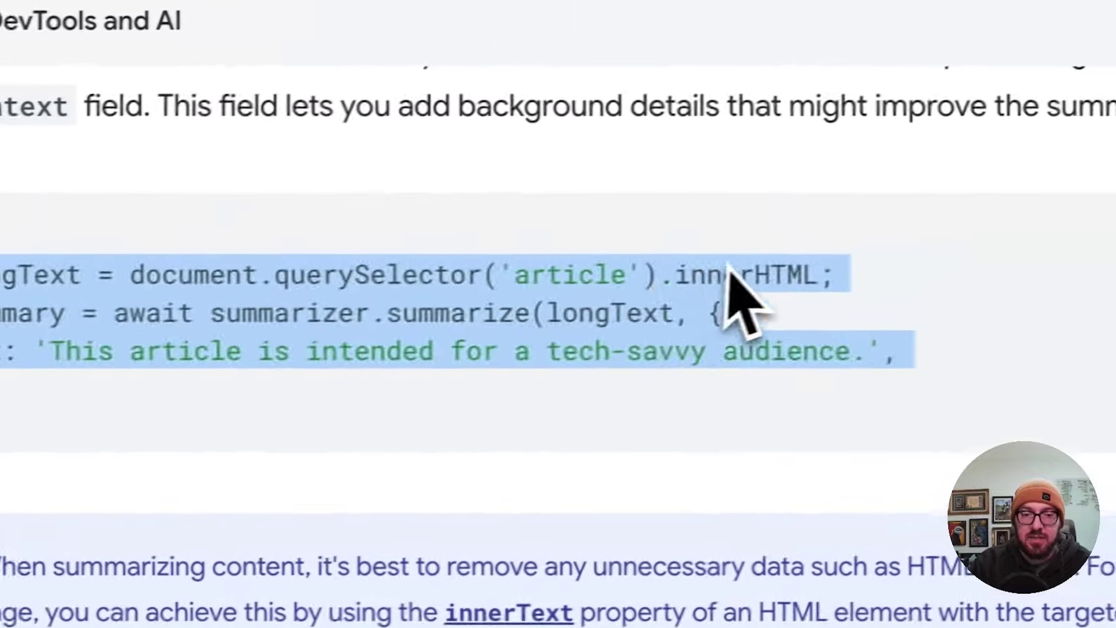
{"action": "left_click", "coordinate": [721, 270]}
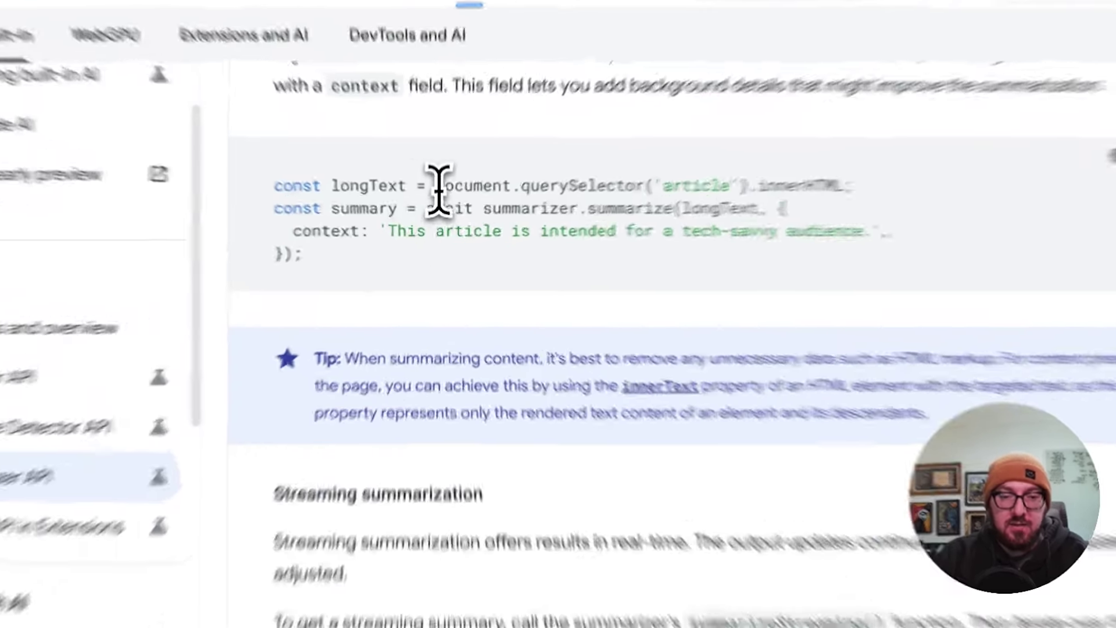
{"action": "left_click_drag", "start_coordinate": [434, 198], "coordinate": [444, 260]}
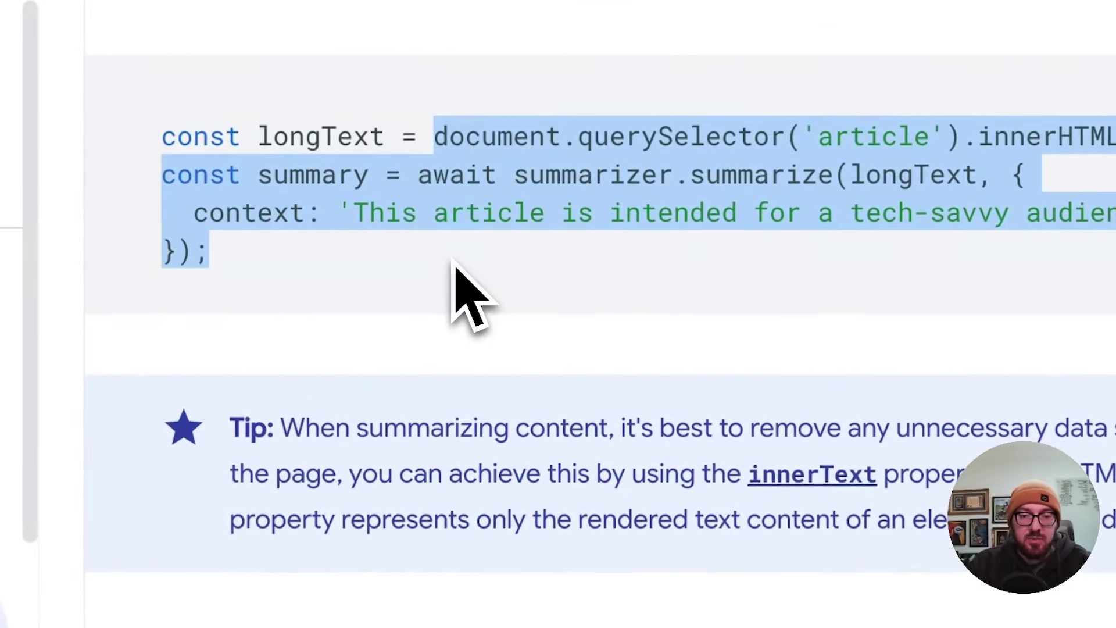
{"action": "left_click", "coordinate": [570, 216]}
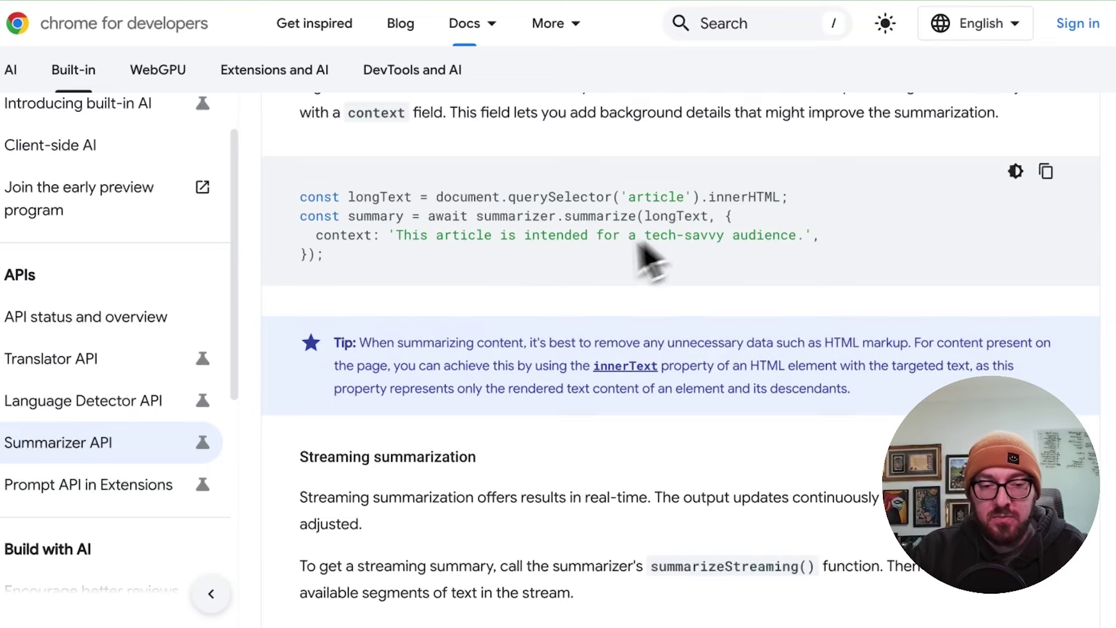
Examine the Streaming summarization section, including the summarizeStreaming() explanation and both for-await code examples.
{"action": "scroll", "coordinate": [543, 279], "scroll_direction": "down", "scroll_amount": 1}
{"action": "scroll", "coordinate": [541, 272], "scroll_direction": "down", "scroll_amount": 5}
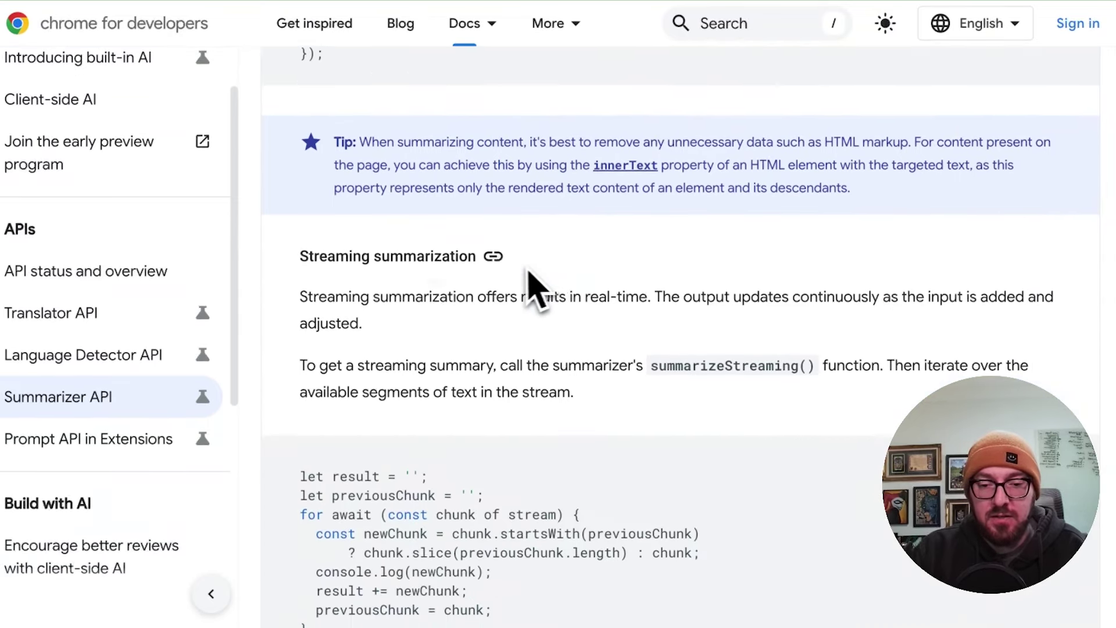
{"action": "scroll", "coordinate": [515, 289], "scroll_direction": "down", "scroll_amount": 1}
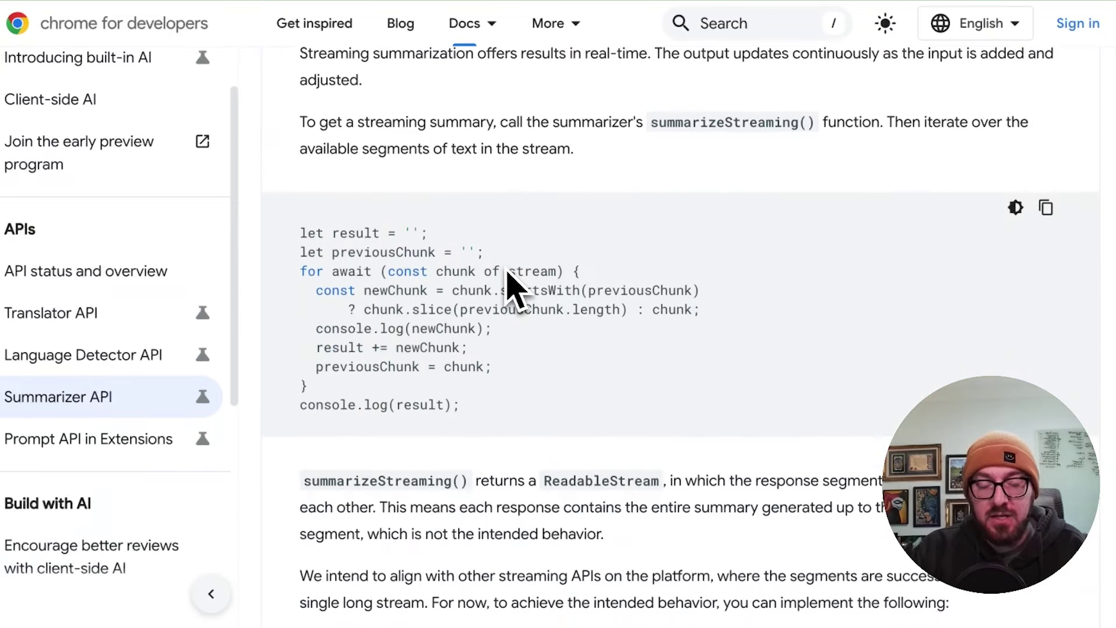
{"action": "scroll", "coordinate": [514, 289], "scroll_direction": "down", "scroll_amount": 1}
{"action": "scroll", "coordinate": [514, 289], "scroll_direction": "down", "scroll_amount": 3}
{"action": "scroll", "coordinate": [515, 289], "scroll_direction": "down", "scroll_amount": 5}
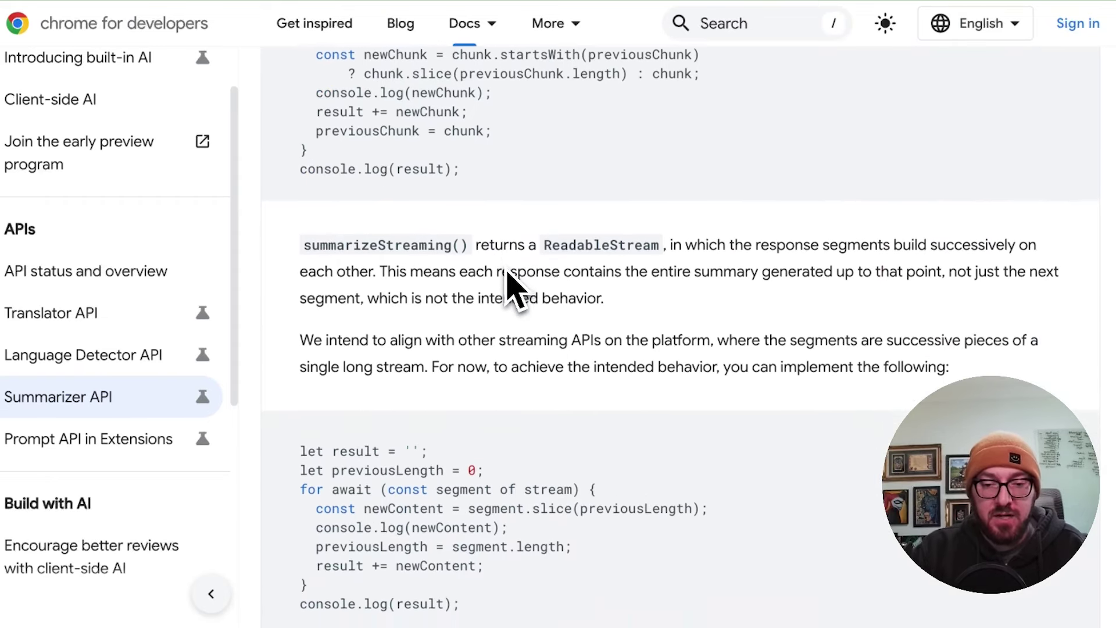
{"action": "scroll", "coordinate": [515, 289], "scroll_direction": "down", "scroll_amount": 6}
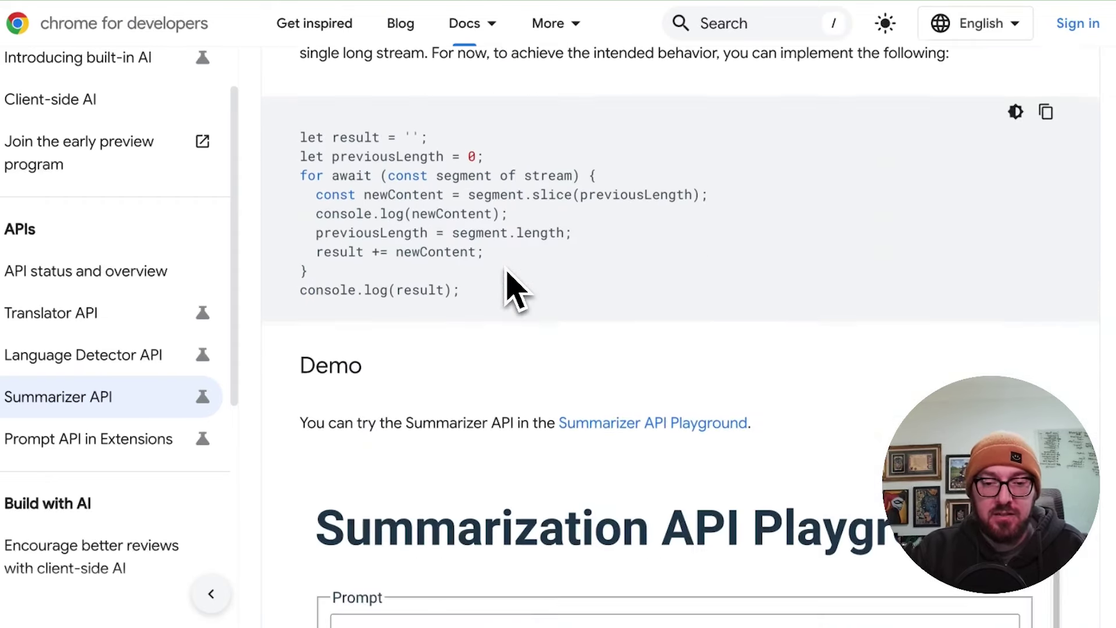
Examine the embedded Summarization API Playground's prompt area, settings and Summary section.
{"action": "scroll", "coordinate": [514, 289], "scroll_direction": "down", "scroll_amount": 1}
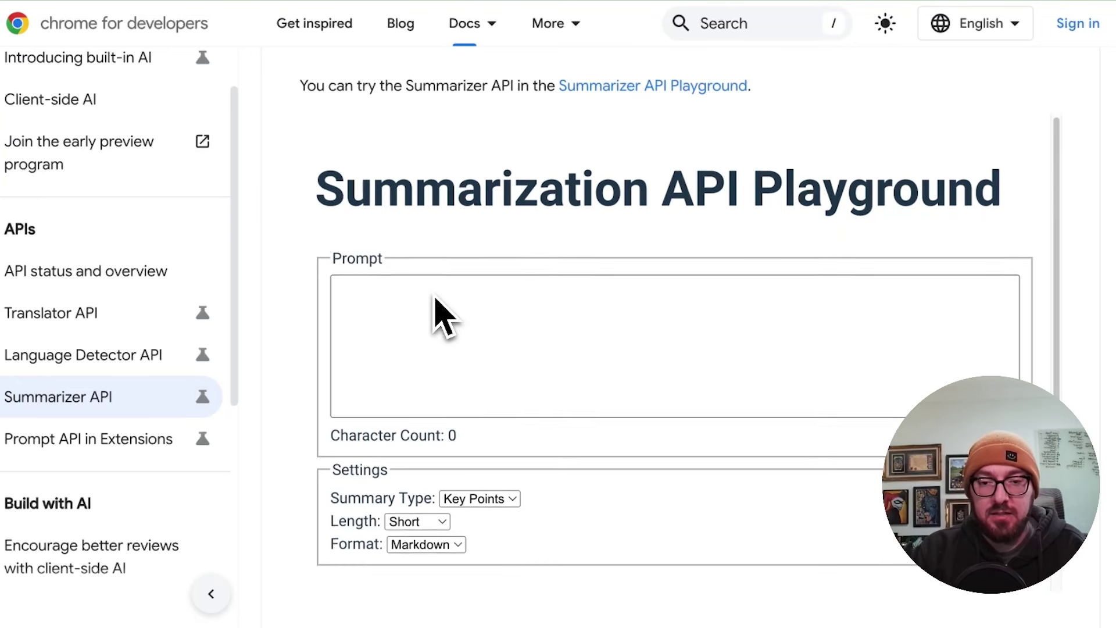
{"action": "scroll", "coordinate": [436, 299], "scroll_direction": "down", "scroll_amount": 1}
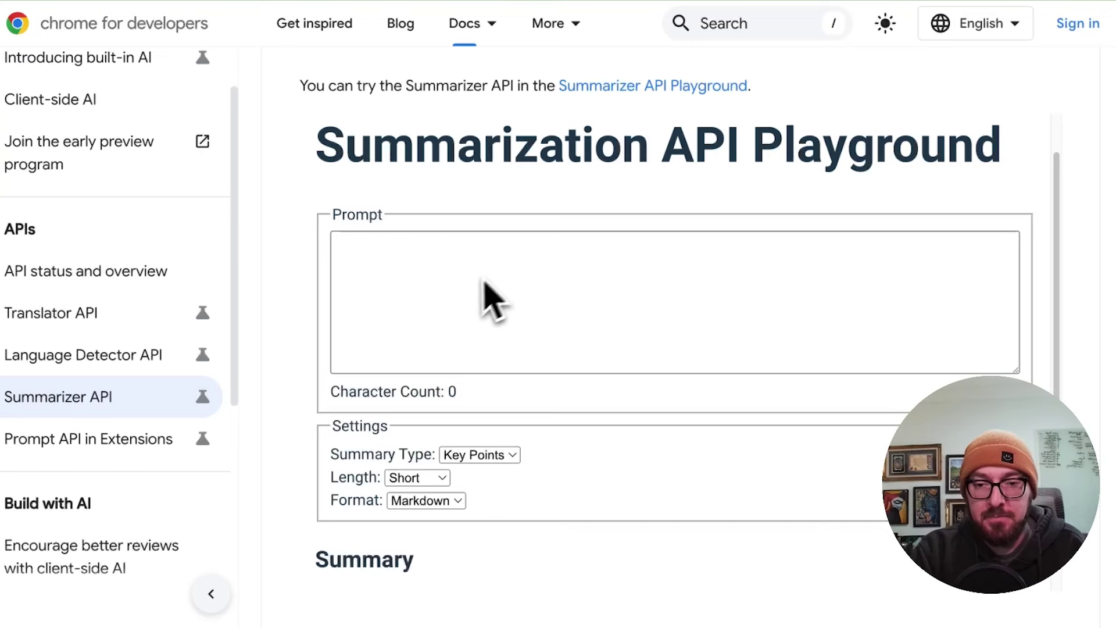
{"action": "scroll", "coordinate": [473, 296], "scroll_direction": "down", "scroll_amount": 2}
{"action": "scroll", "coordinate": [474, 319], "scroll_direction": "up", "scroll_amount": 3}
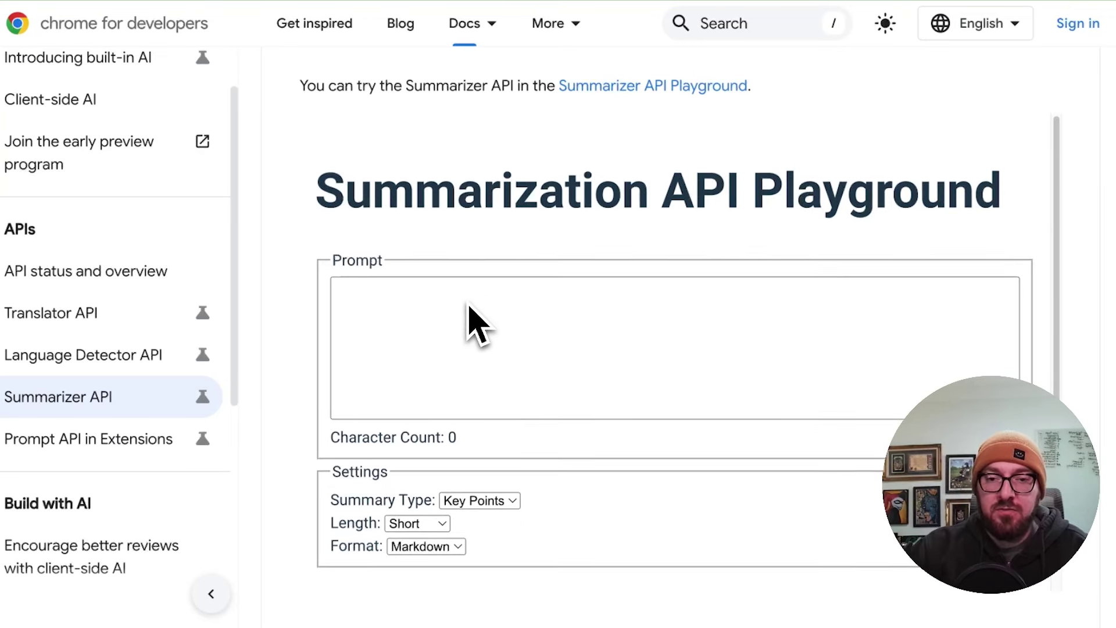
Copy the Summarizer API article text from its published date to the localhost support steps, and paste it as the playground prompt.
{"action": "scroll", "coordinate": [581, 291], "scroll_direction": "up", "scroll_amount": 12}
{"action": "scroll", "coordinate": [605, 361], "scroll_direction": "down", "scroll_amount": 6}
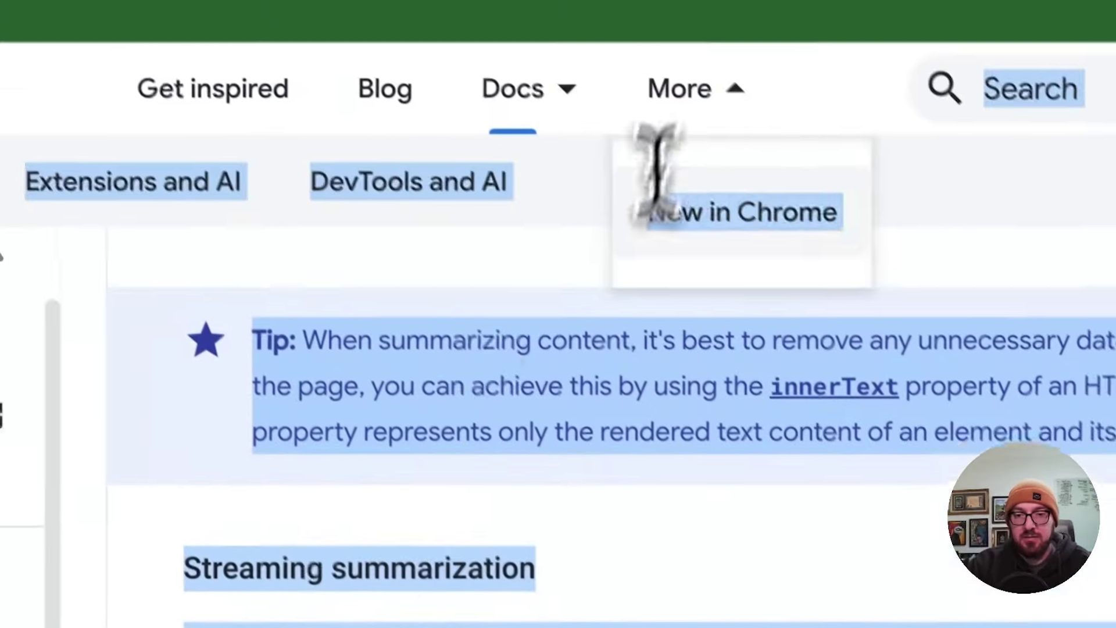
{"action": "mouse_move", "coordinate": [459, 21]}
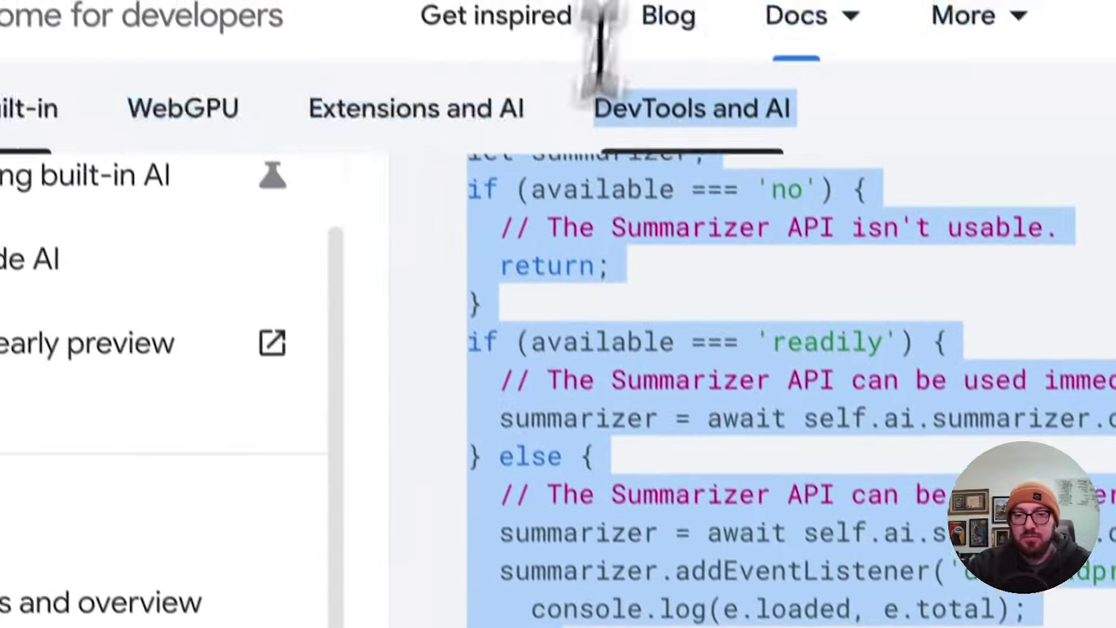
{"action": "left_click_drag", "start_coordinate": [463, 530], "coordinate": [462, 334]}
{"action": "scroll", "coordinate": [452, 267], "scroll_direction": "up", "scroll_amount": 15}
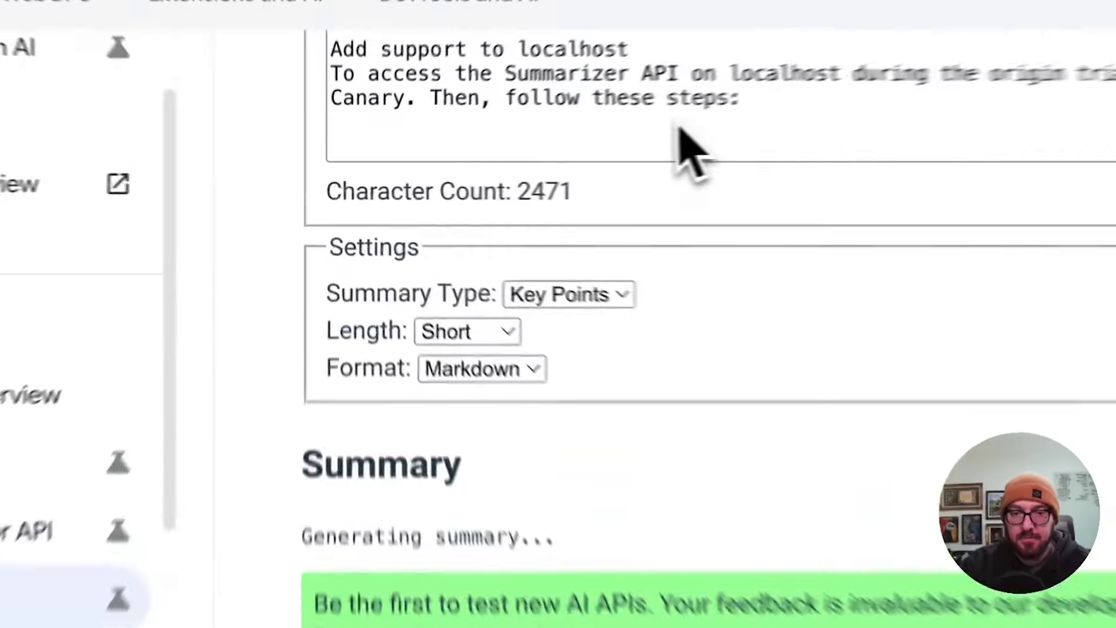
Examine the playground's generated Summary output from the localhost instructions to the model download code.
{"action": "left_click", "coordinate": [662, 133]}
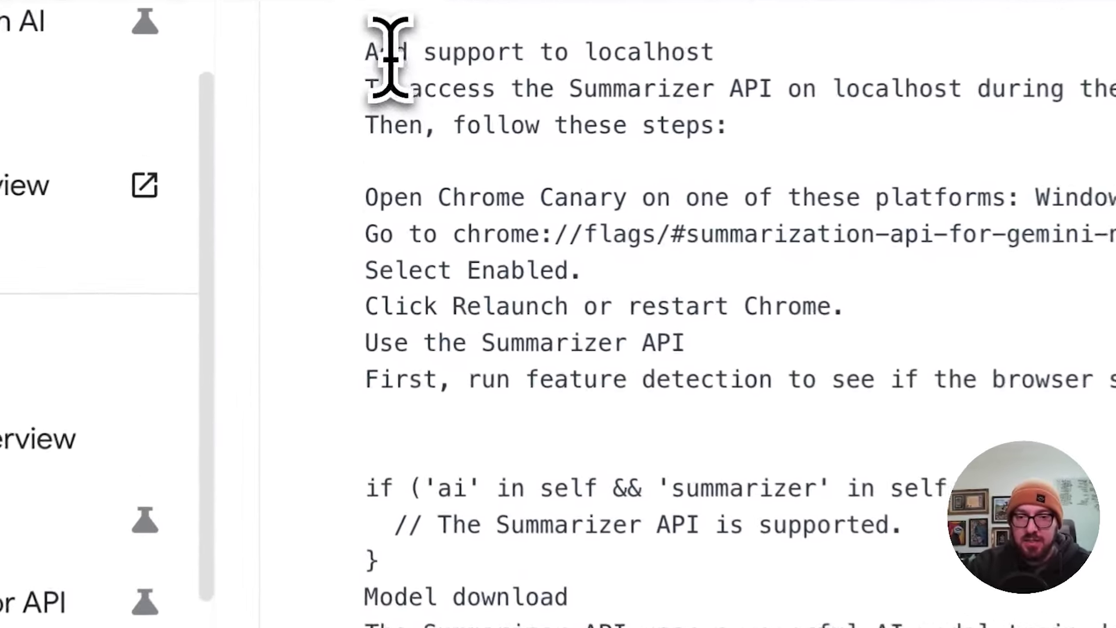
{"action": "left_click_drag", "start_coordinate": [383, 53], "coordinate": [732, 358]}
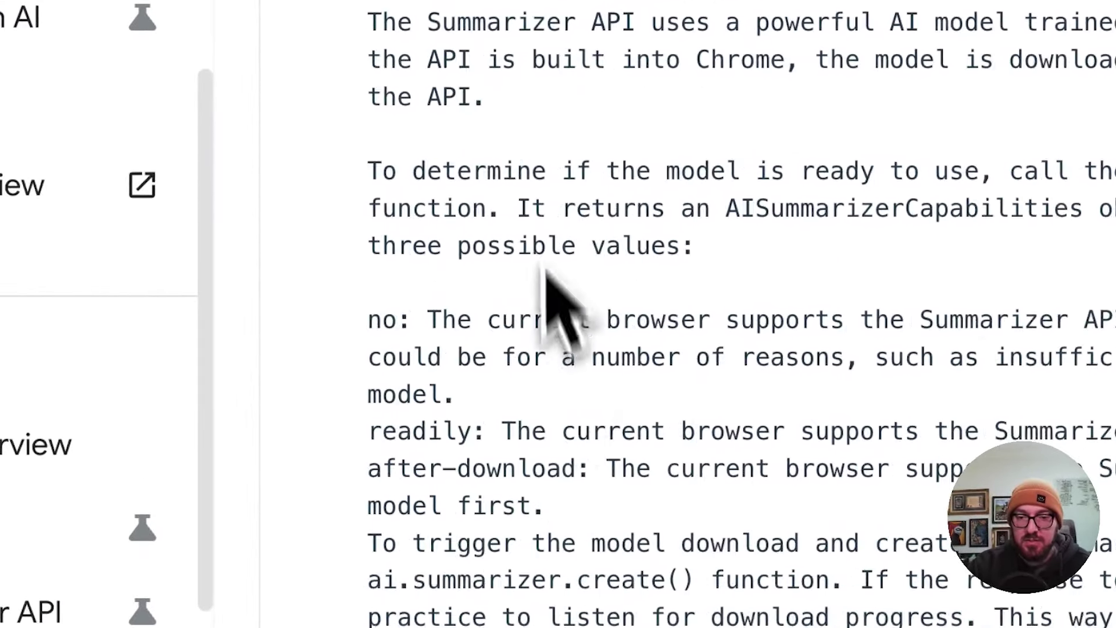
{"action": "left_click_drag", "start_coordinate": [554, 616], "coordinate": [428, 140]}
{"action": "scroll", "coordinate": [445, 219], "scroll_direction": "down", "scroll_amount": 1}
{"action": "scroll", "coordinate": [375, 142], "scroll_direction": "down", "scroll_amount": 2}
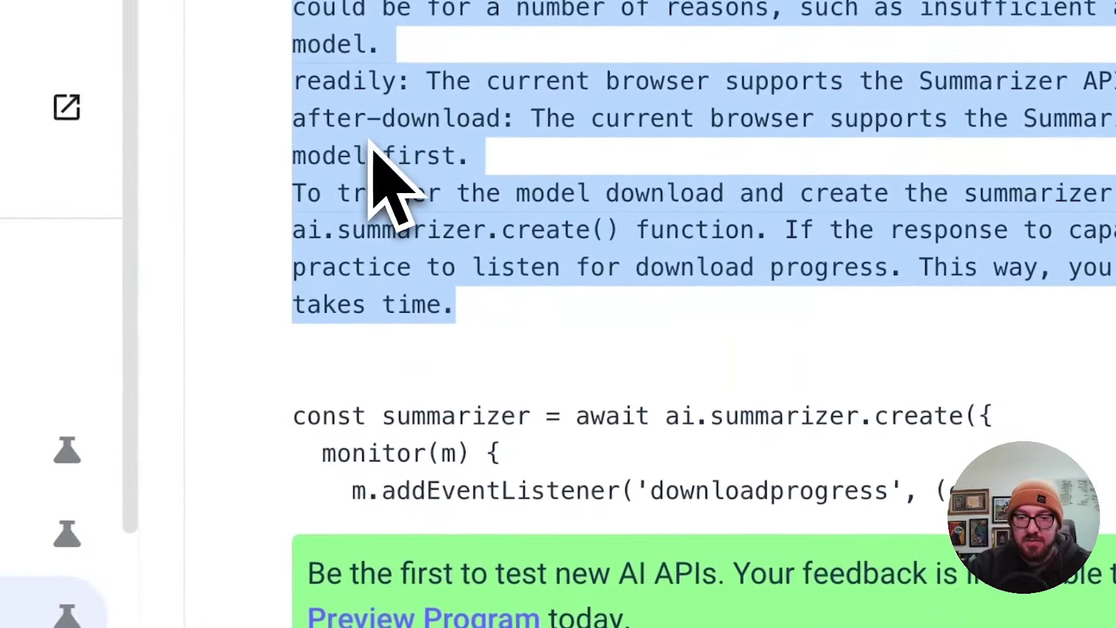
{"action": "scroll", "coordinate": [465, 308], "scroll_direction": "up", "scroll_amount": 6}
{"action": "scroll", "coordinate": [499, 372], "scroll_direction": "up", "scroll_amount": 1}
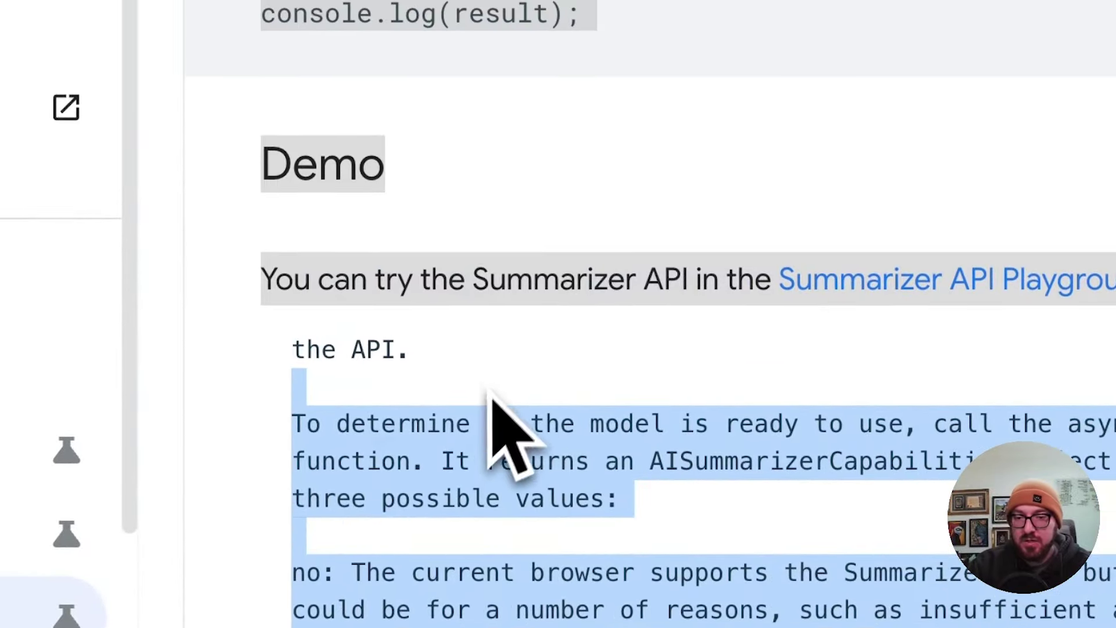
{"action": "scroll", "coordinate": [512, 442], "scroll_direction": "down", "scroll_amount": 10}
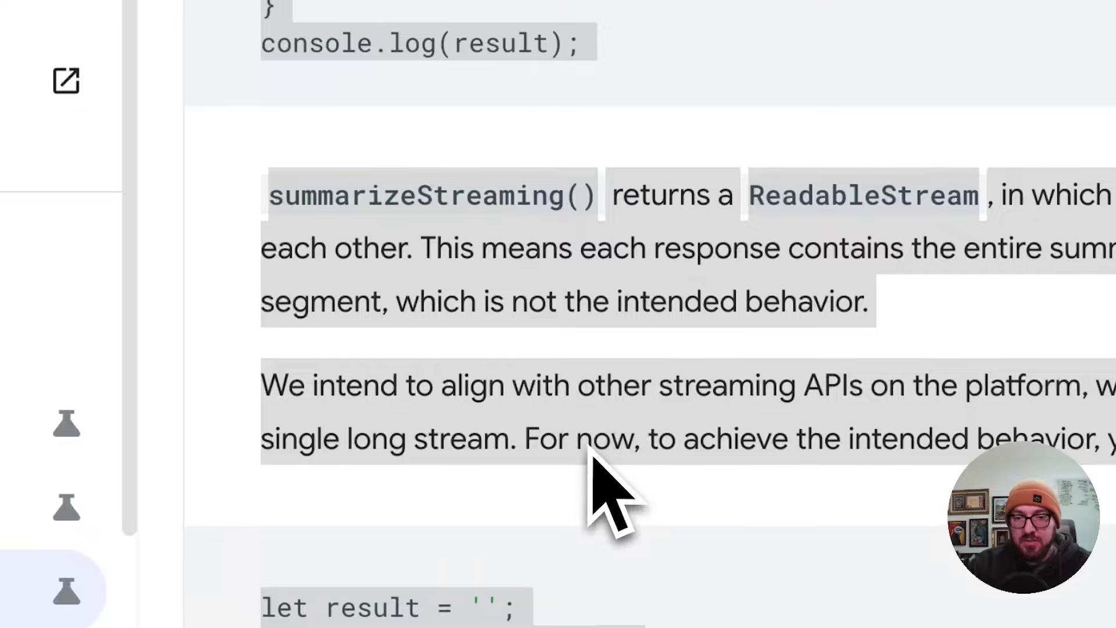
{"action": "scroll", "coordinate": [593, 456], "scroll_direction": "up", "scroll_amount": 4}
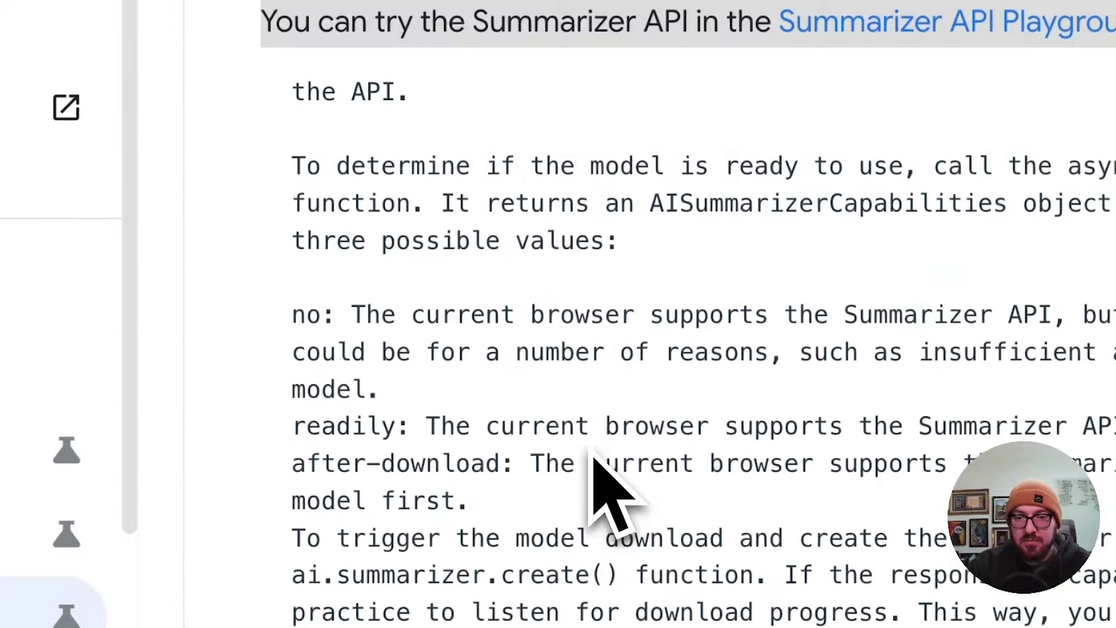
{"action": "scroll", "coordinate": [593, 457], "scroll_direction": "up", "scroll_amount": 6}
{"action": "left_click", "coordinate": [624, 239]}
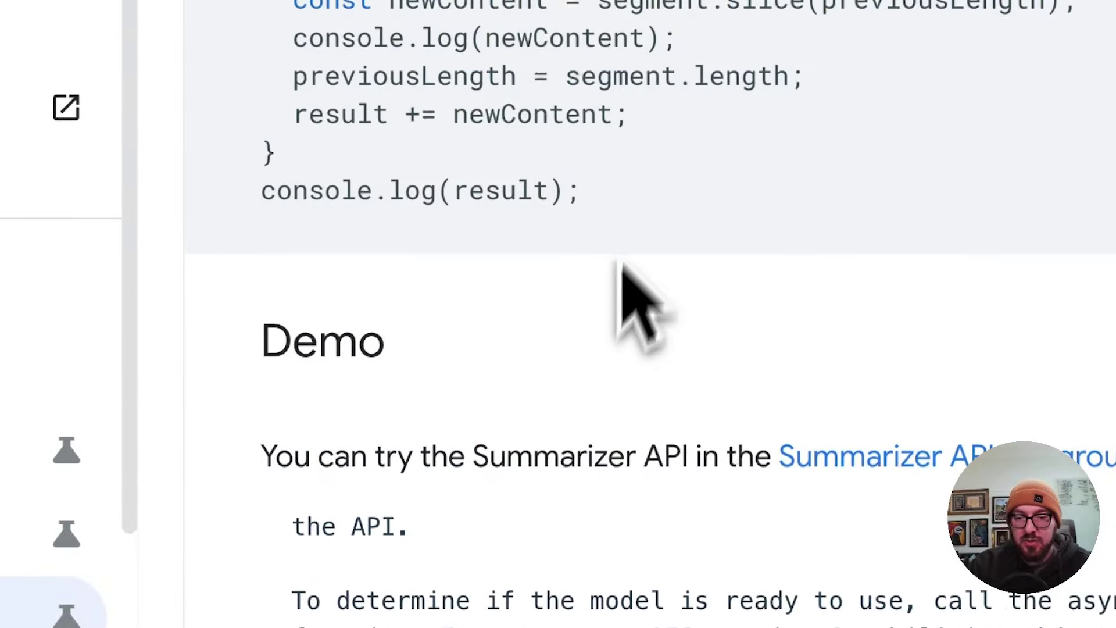
{"action": "scroll", "coordinate": [624, 239], "scroll_direction": "down", "scroll_amount": 7}
Shorten the prompt by deleting everything after the paragraph introducing the following scenarios, keeping only the opening paragraphs.
{"action": "scroll", "coordinate": [531, 424], "scroll_direction": "up", "scroll_amount": 12}
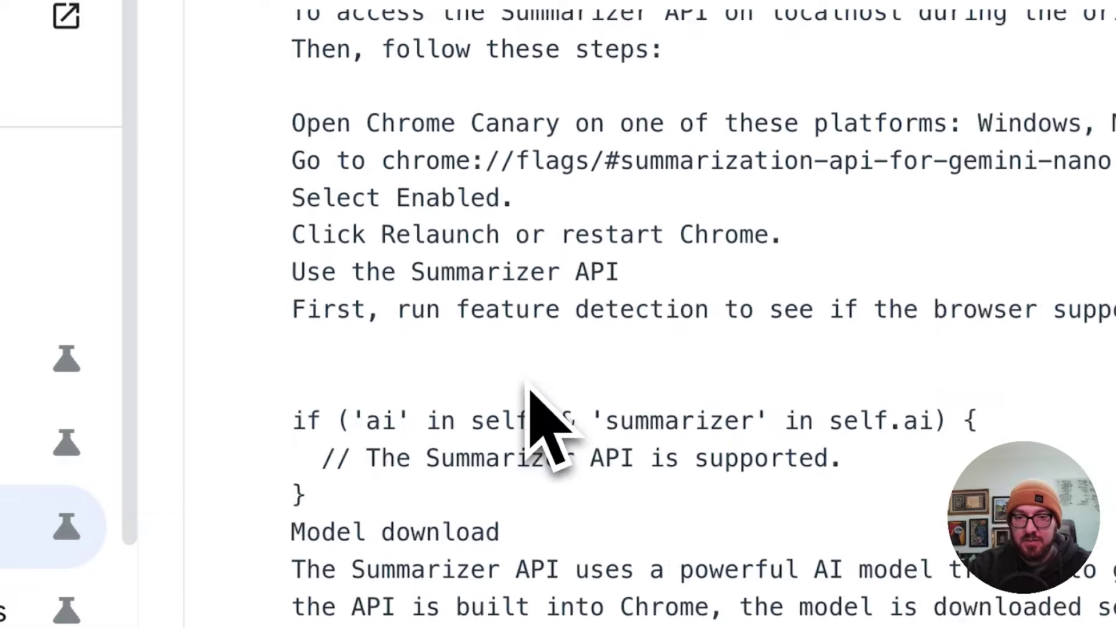
{"action": "left_click_drag", "start_coordinate": [622, 401], "coordinate": [334, 482]}
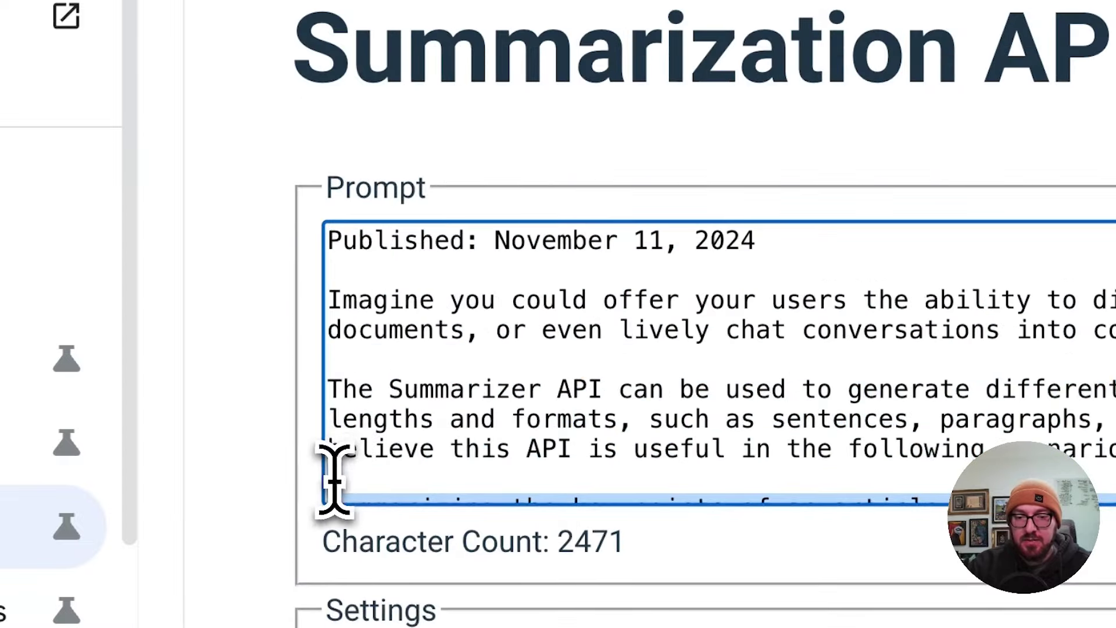
{"action": "scroll", "coordinate": [309, 515], "scroll_direction": "down", "scroll_amount": 2}
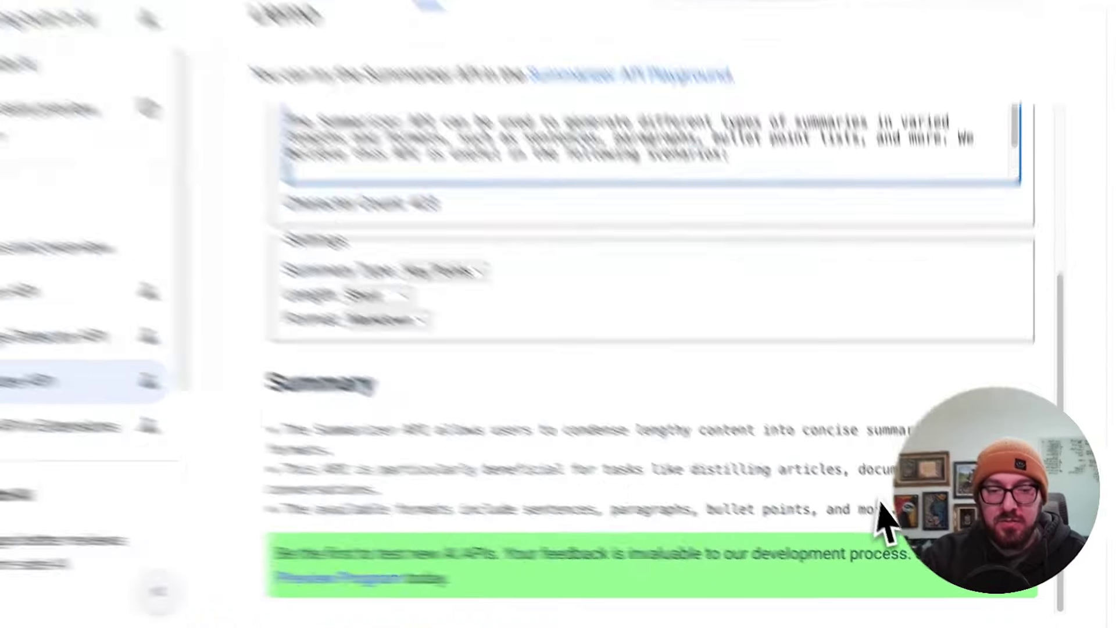
Examine the bullet points and their Markdown asterisks in the summary generated from the shortened prompt.
{"action": "left_click_drag", "start_coordinate": [880, 504], "coordinate": [266, 442]}
{"action": "left_click", "coordinate": [272, 436]}
{"action": "left_click_drag", "start_coordinate": [296, 251], "coordinate": [345, 261]}
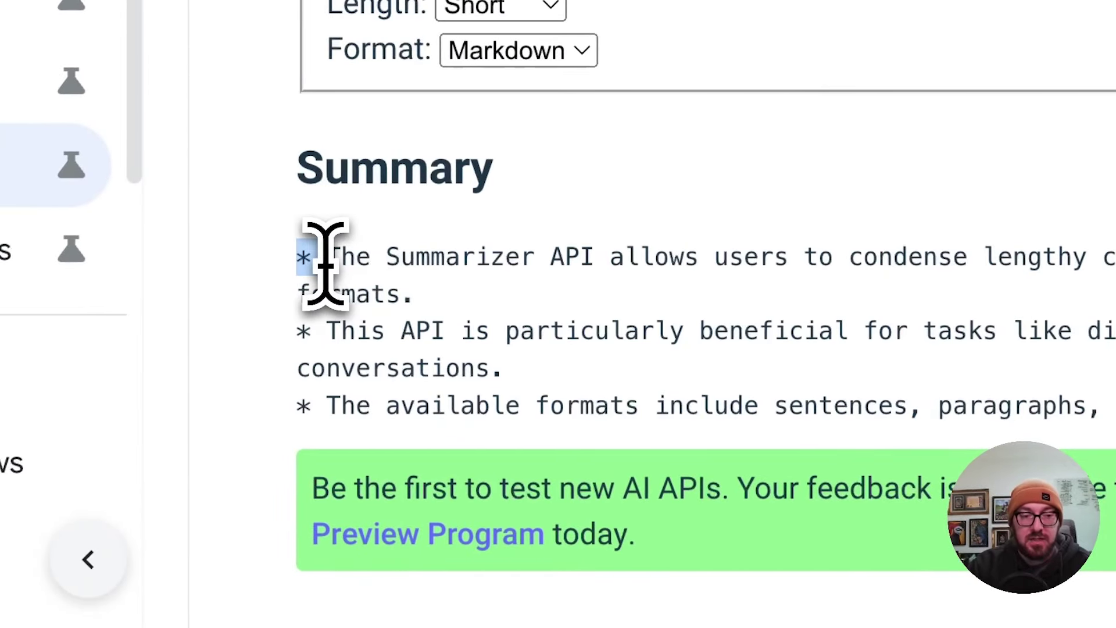
{"action": "left_click", "coordinate": [760, 320]}
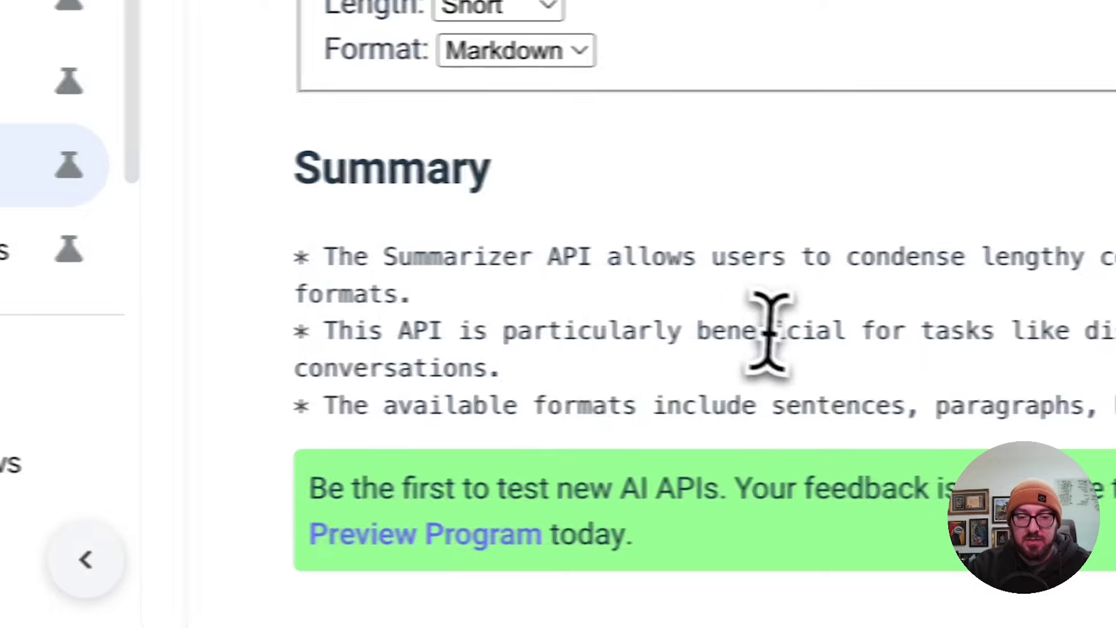
{"action": "left_click_drag", "start_coordinate": [945, 410], "coordinate": [242, 256]}
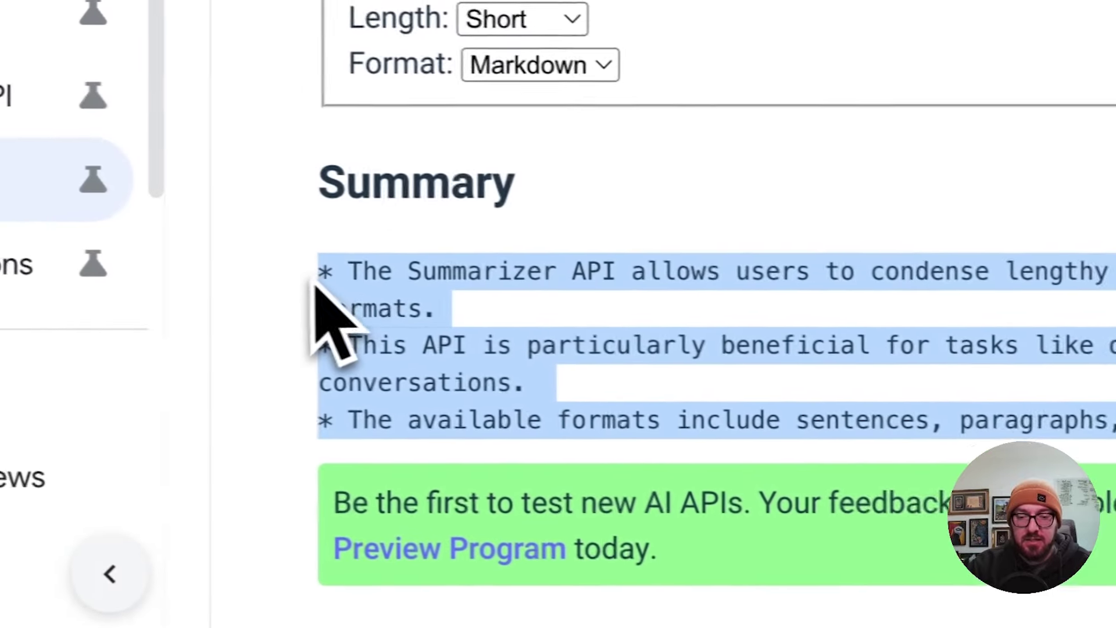